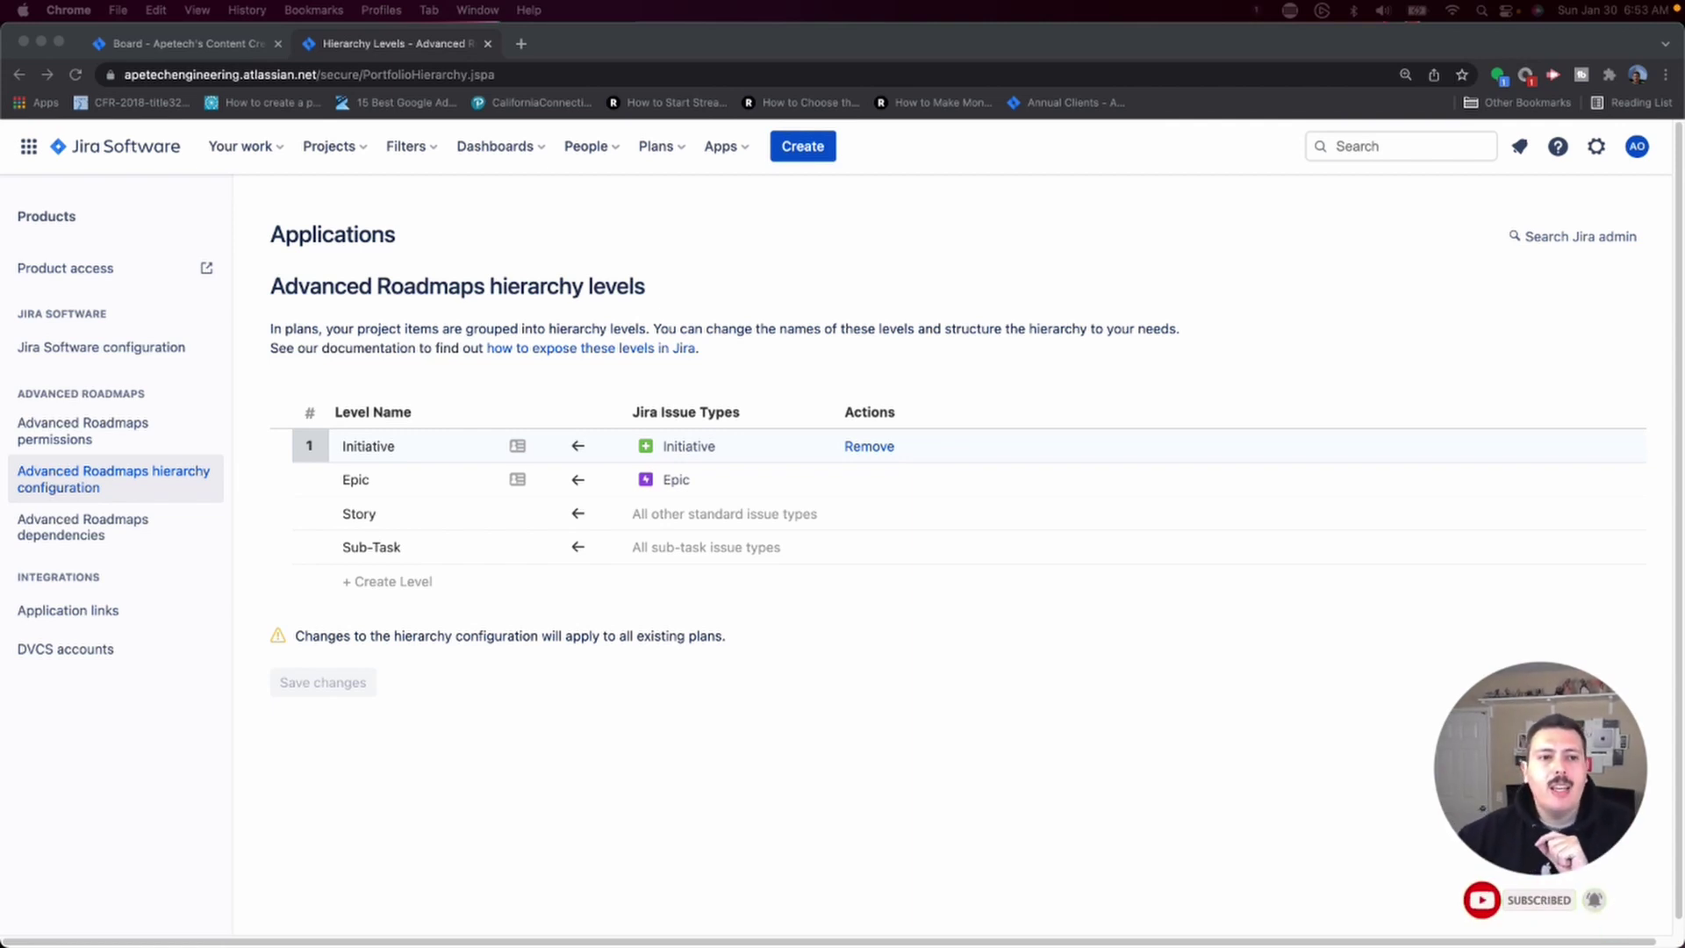
# Step: Go to the Custom Scholar Scrum Demo project and show its Screens settings page
pyautogui.click(340, 150)
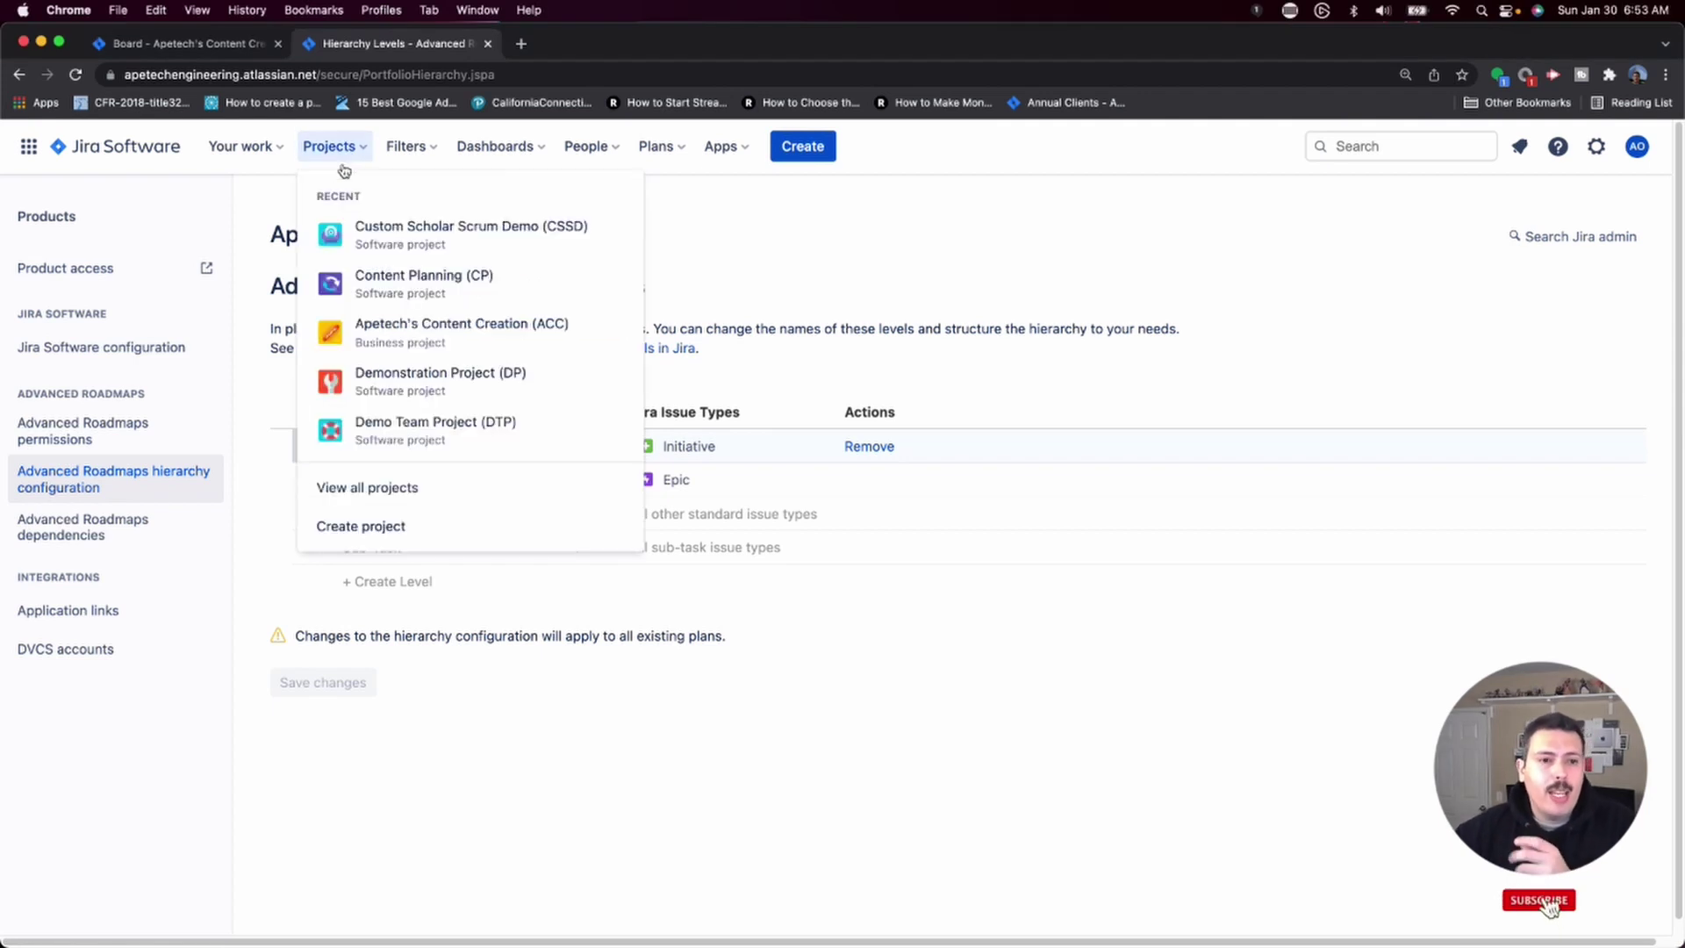
pyautogui.click(412, 237)
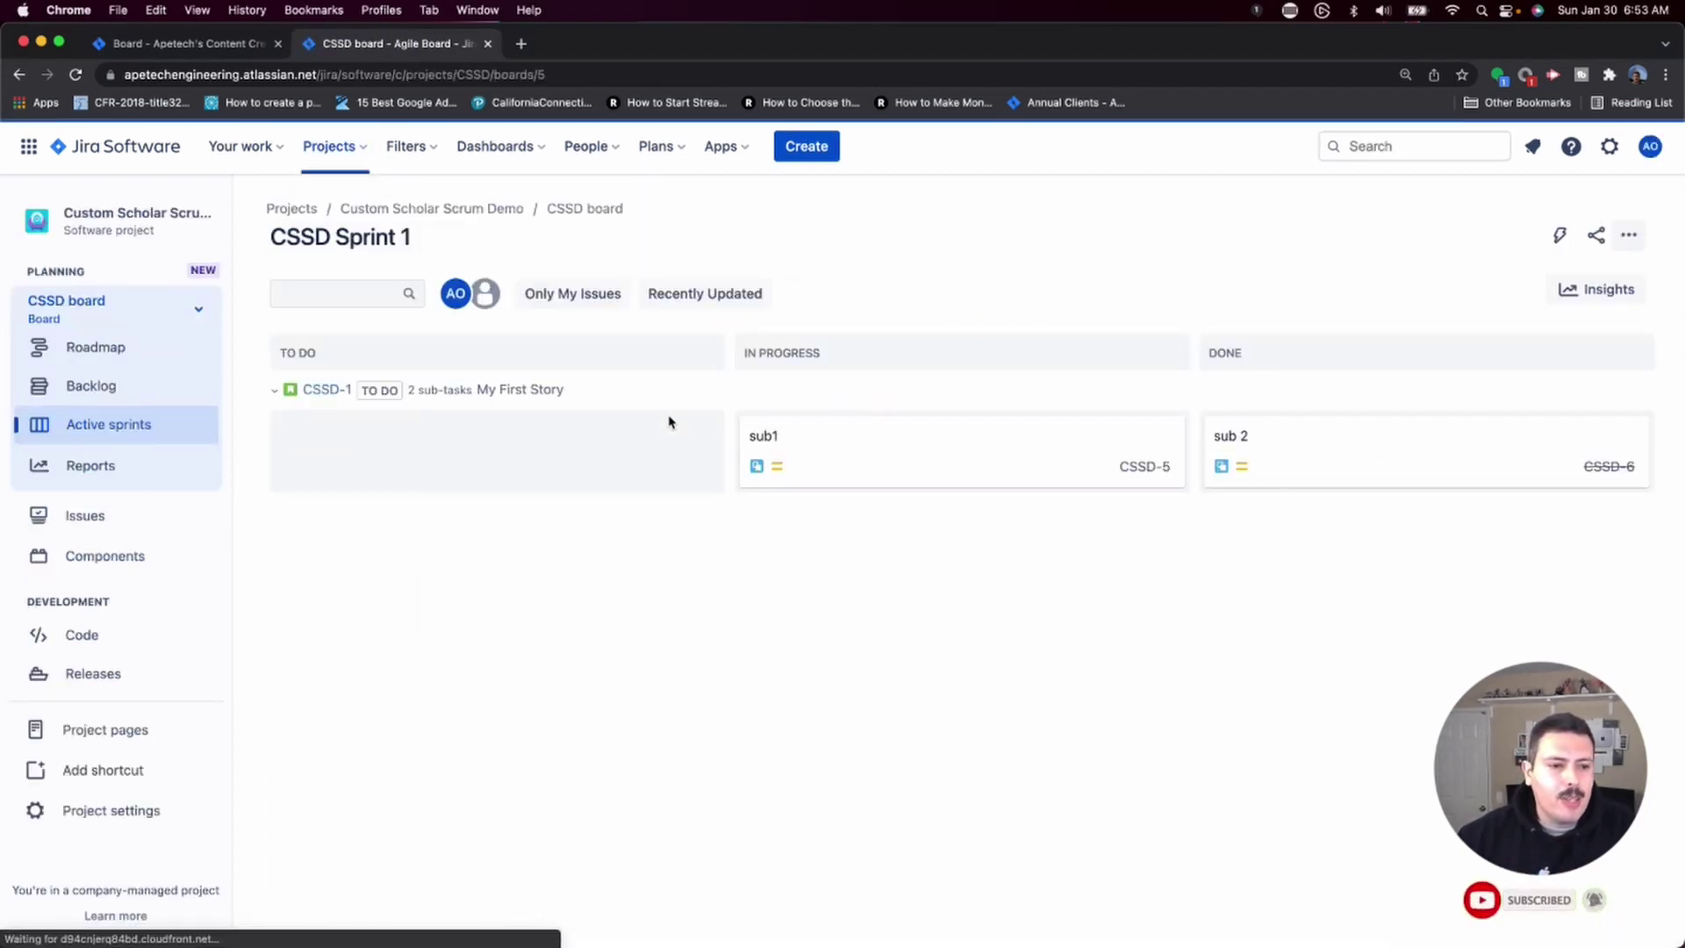
pyautogui.click(95, 811)
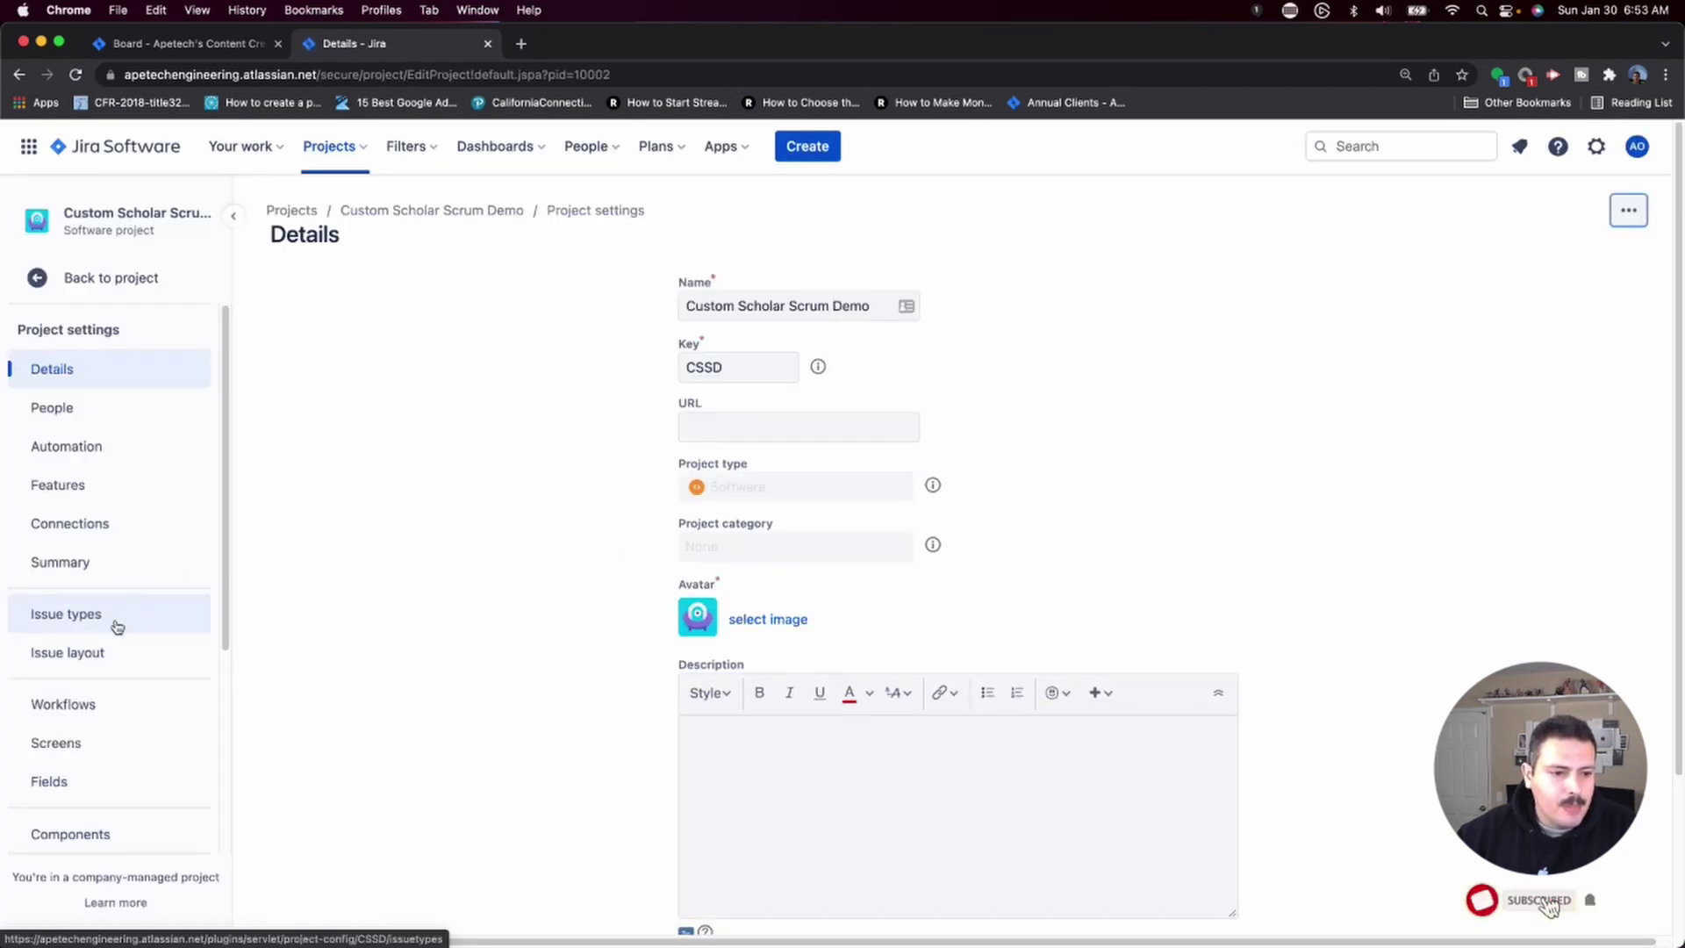
pyautogui.click(67, 748)
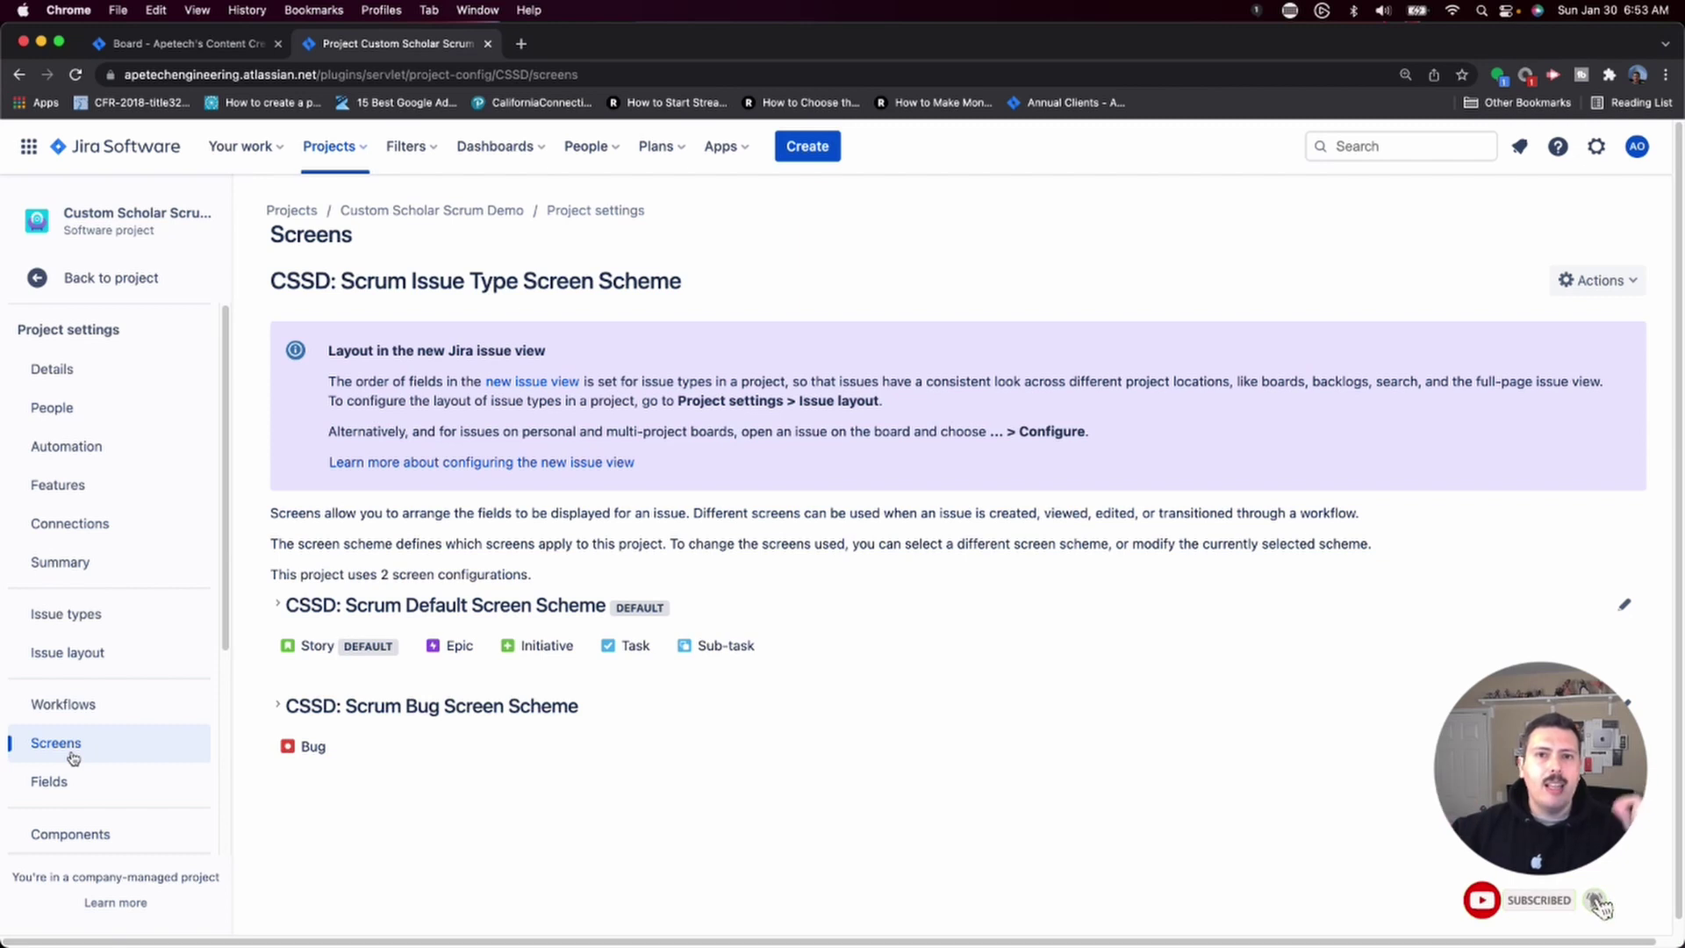
# Step: Add Parent Link to the CSSD: Scrum Default Issue Screen and drag it below Issue Type
pyautogui.click(281, 604)
pyautogui.click(874, 719)
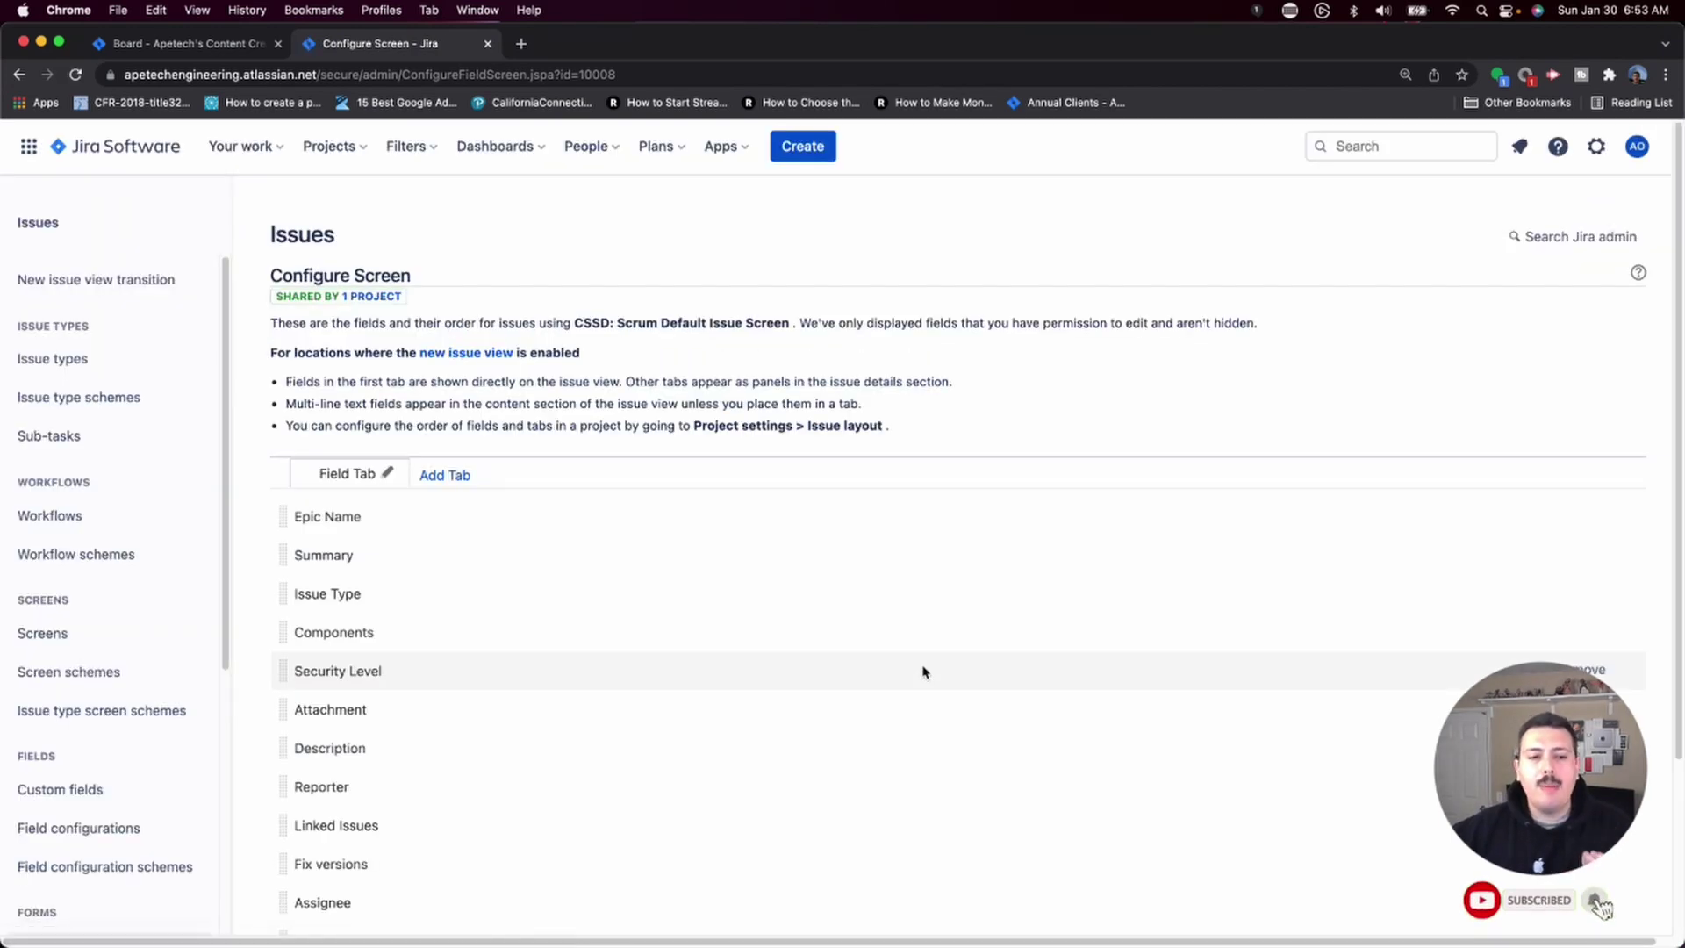
pyautogui.scroll(-2, 922, 671)
pyautogui.scroll(-3, 923, 672)
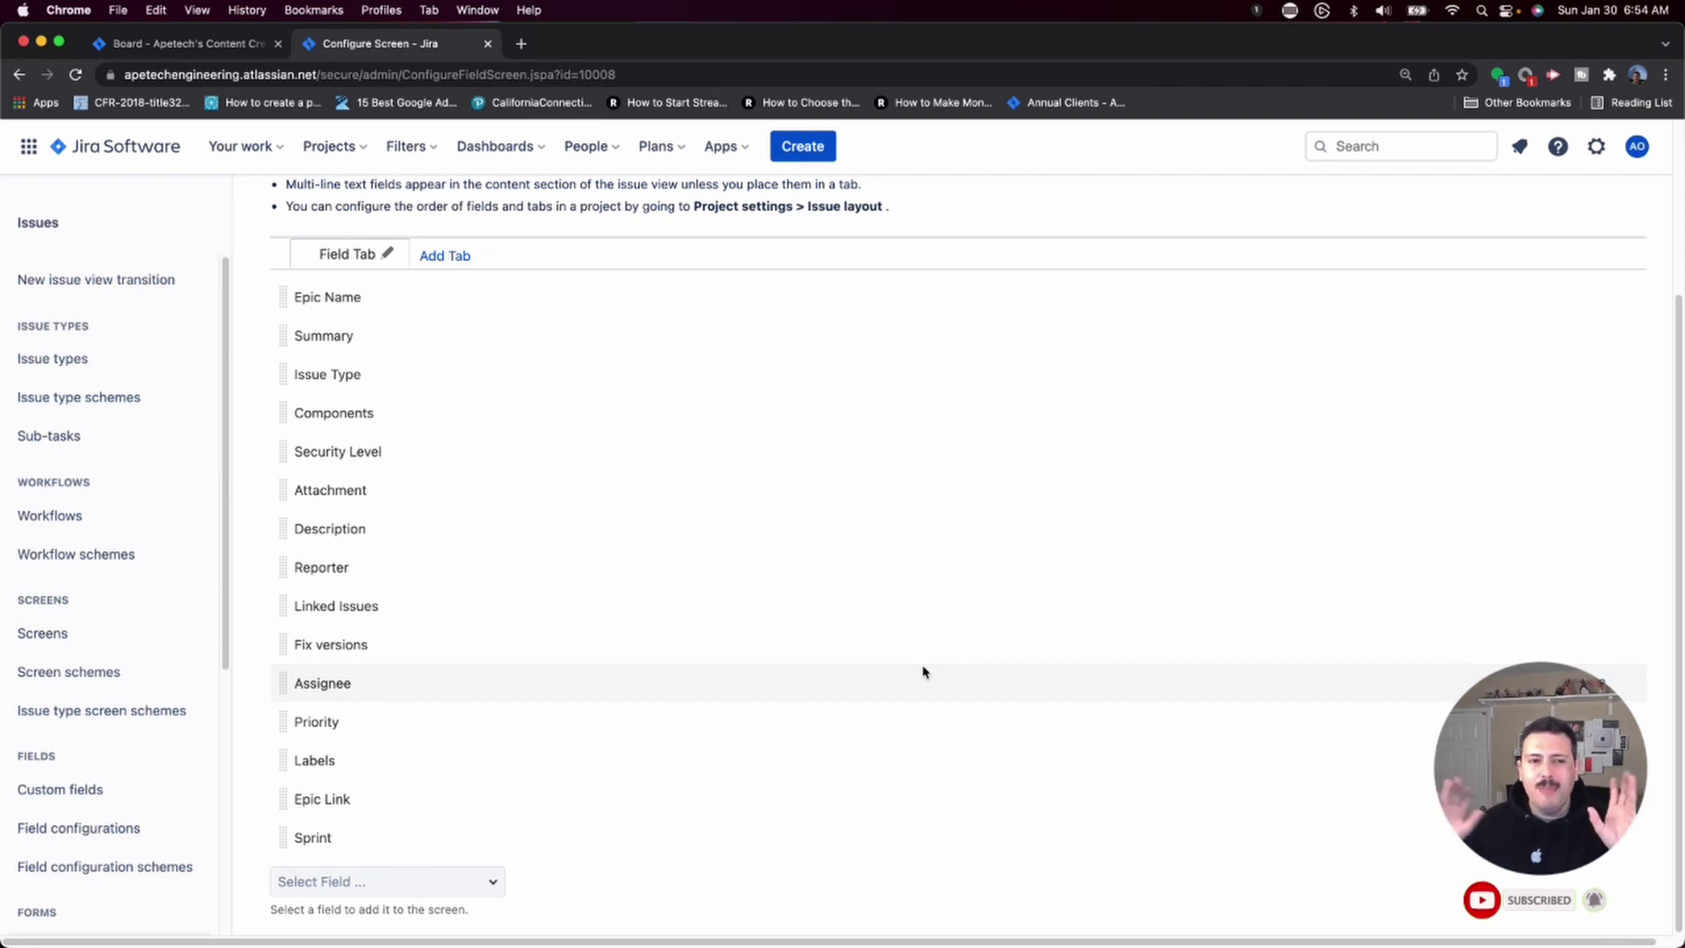
pyautogui.click(330, 882)
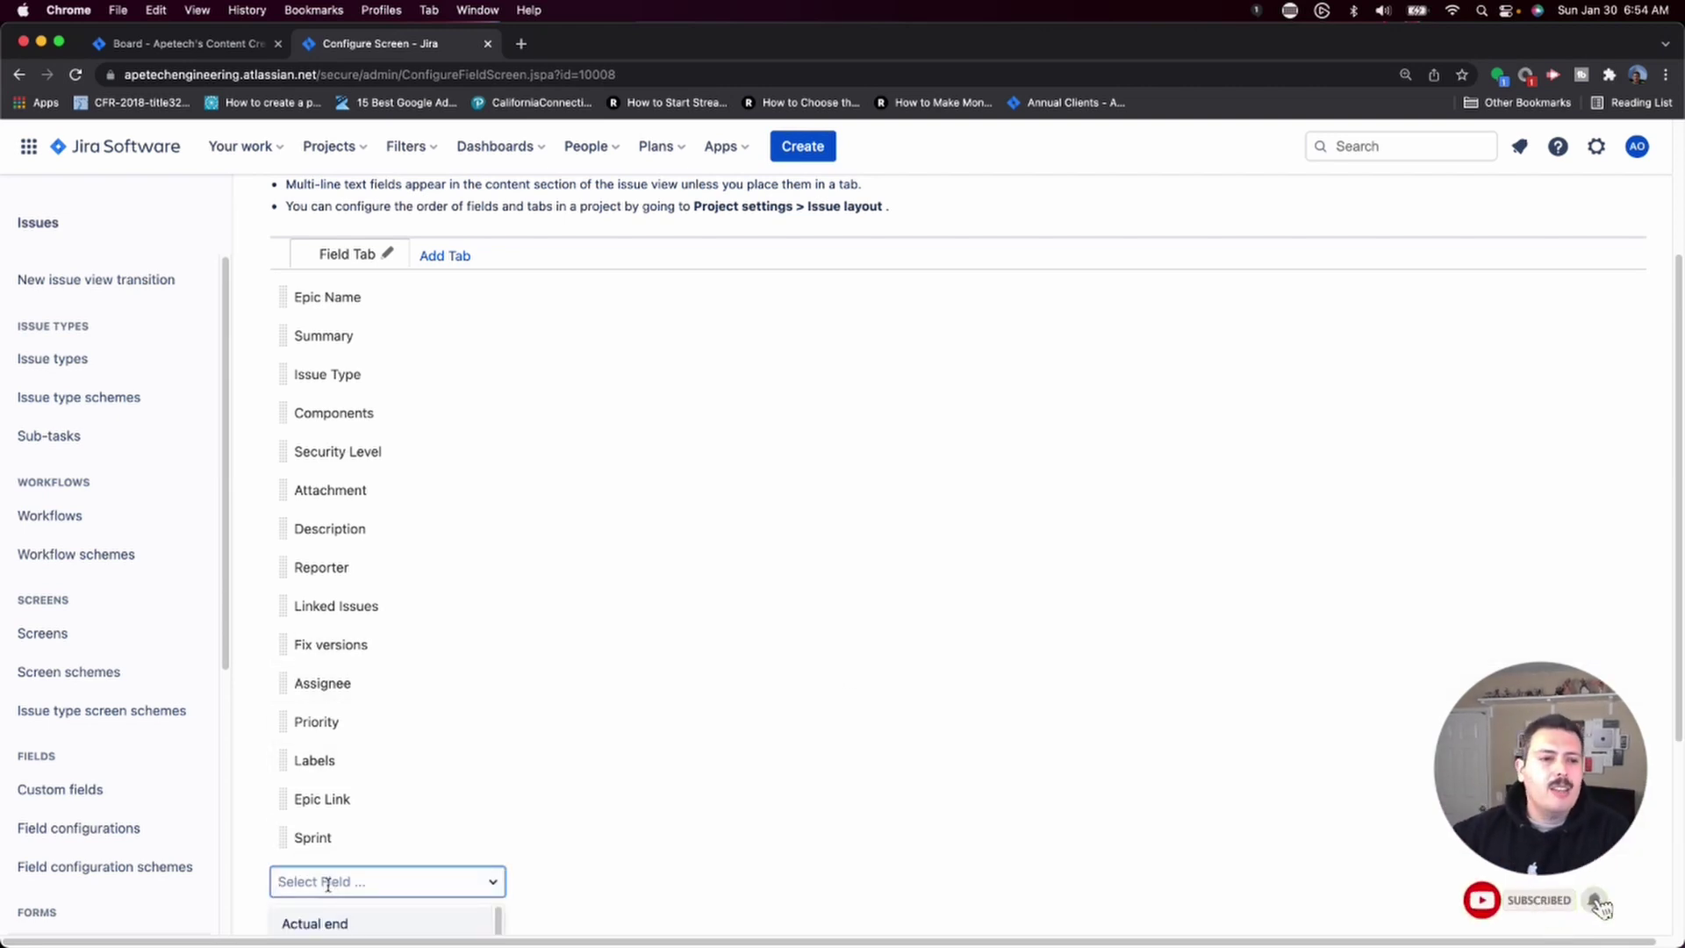
pyautogui.scroll(3, 793, 609)
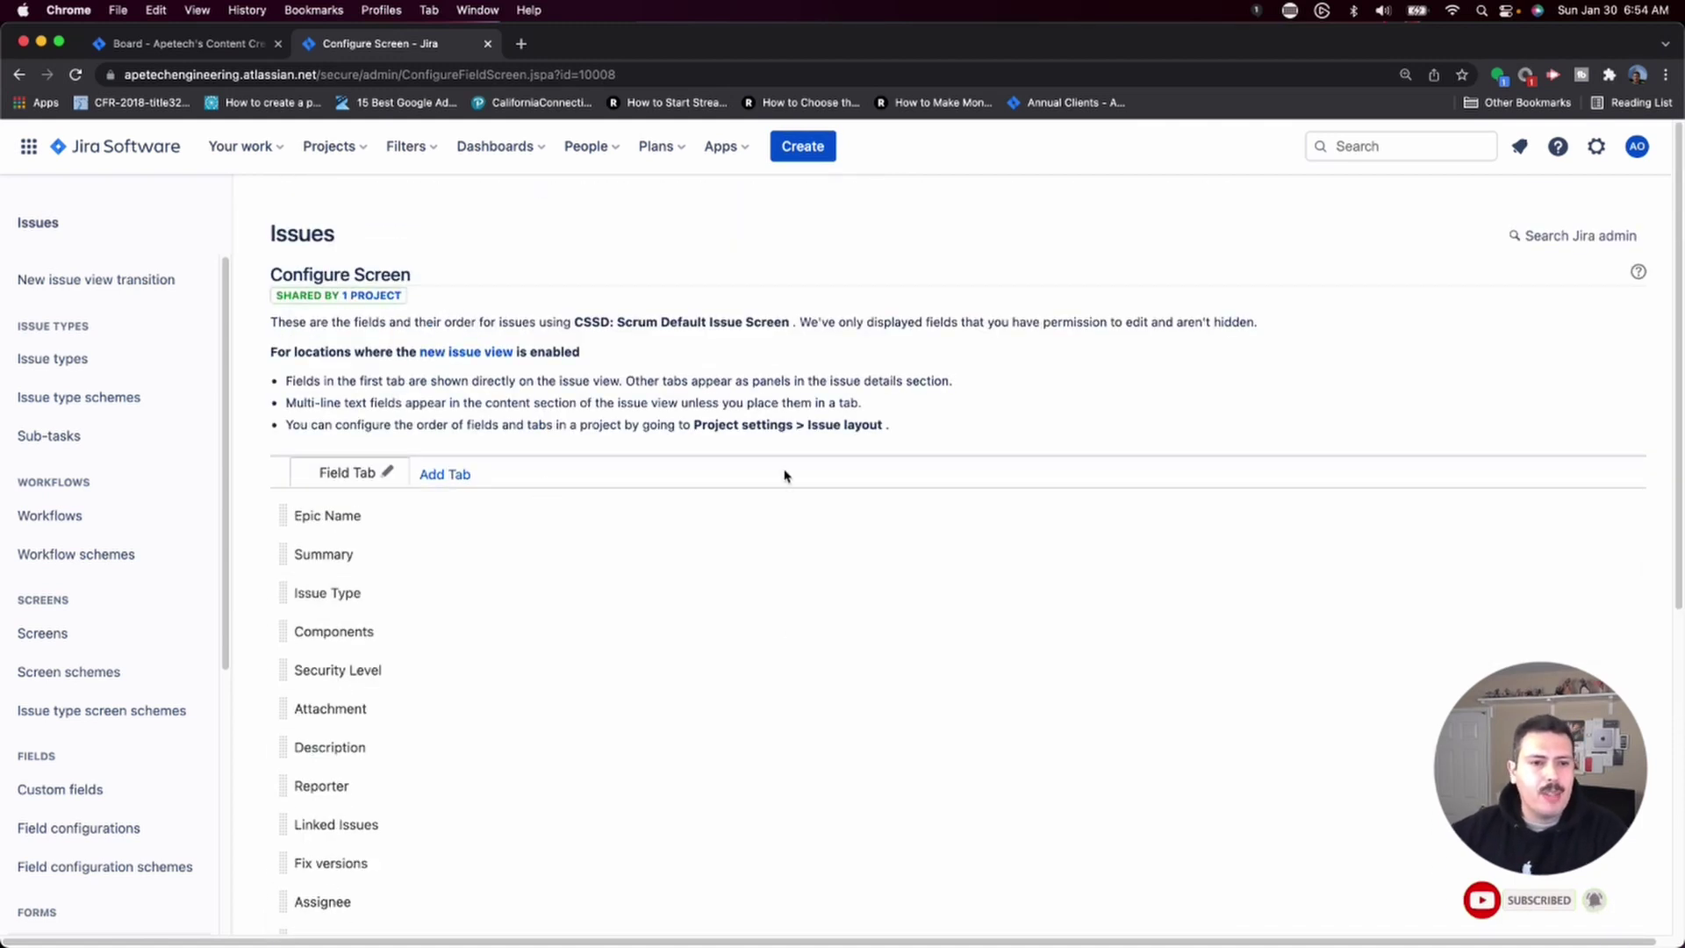
pyautogui.scroll(-5, 785, 475)
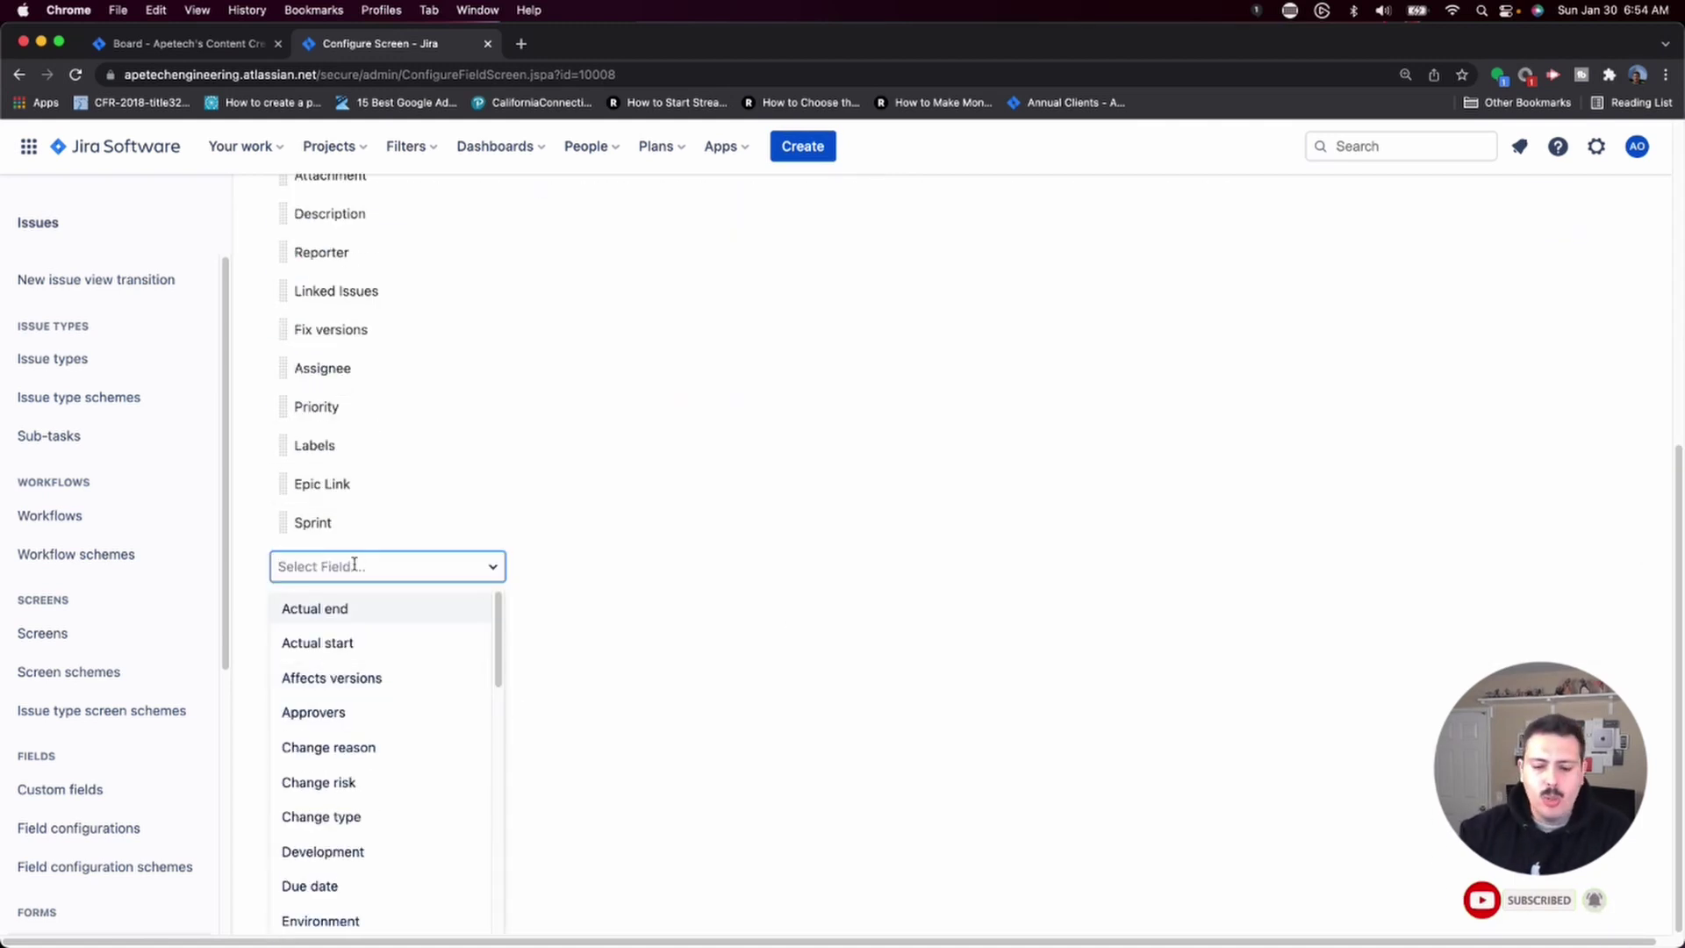
pyautogui.write('parent')
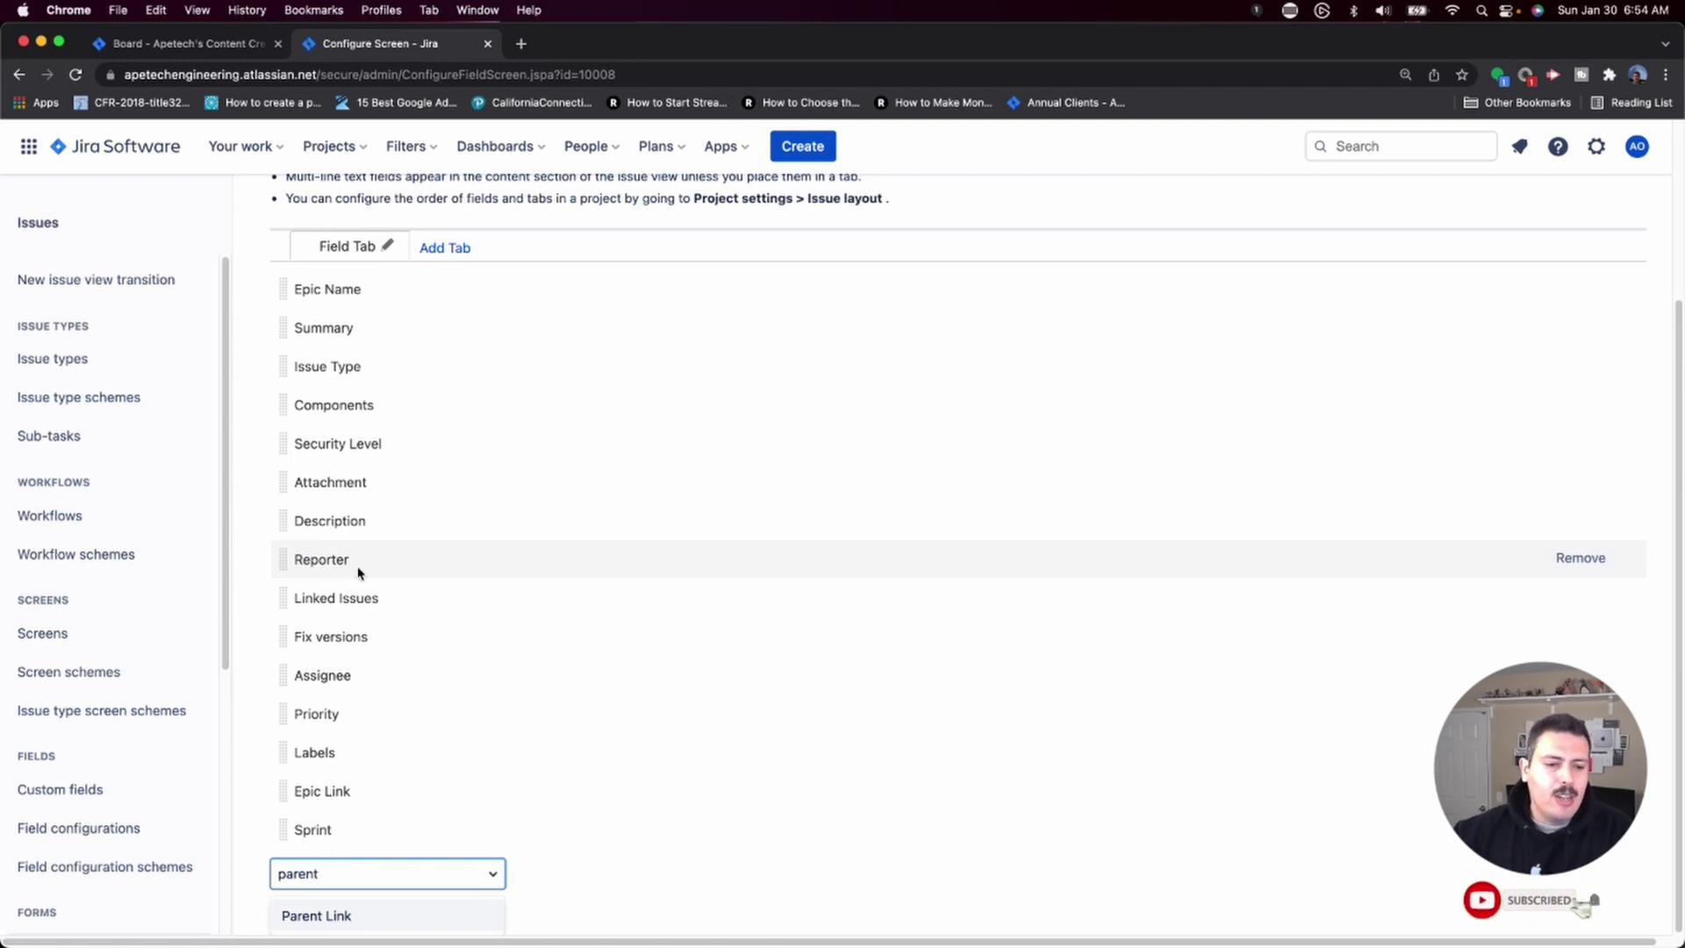
pyautogui.click(333, 917)
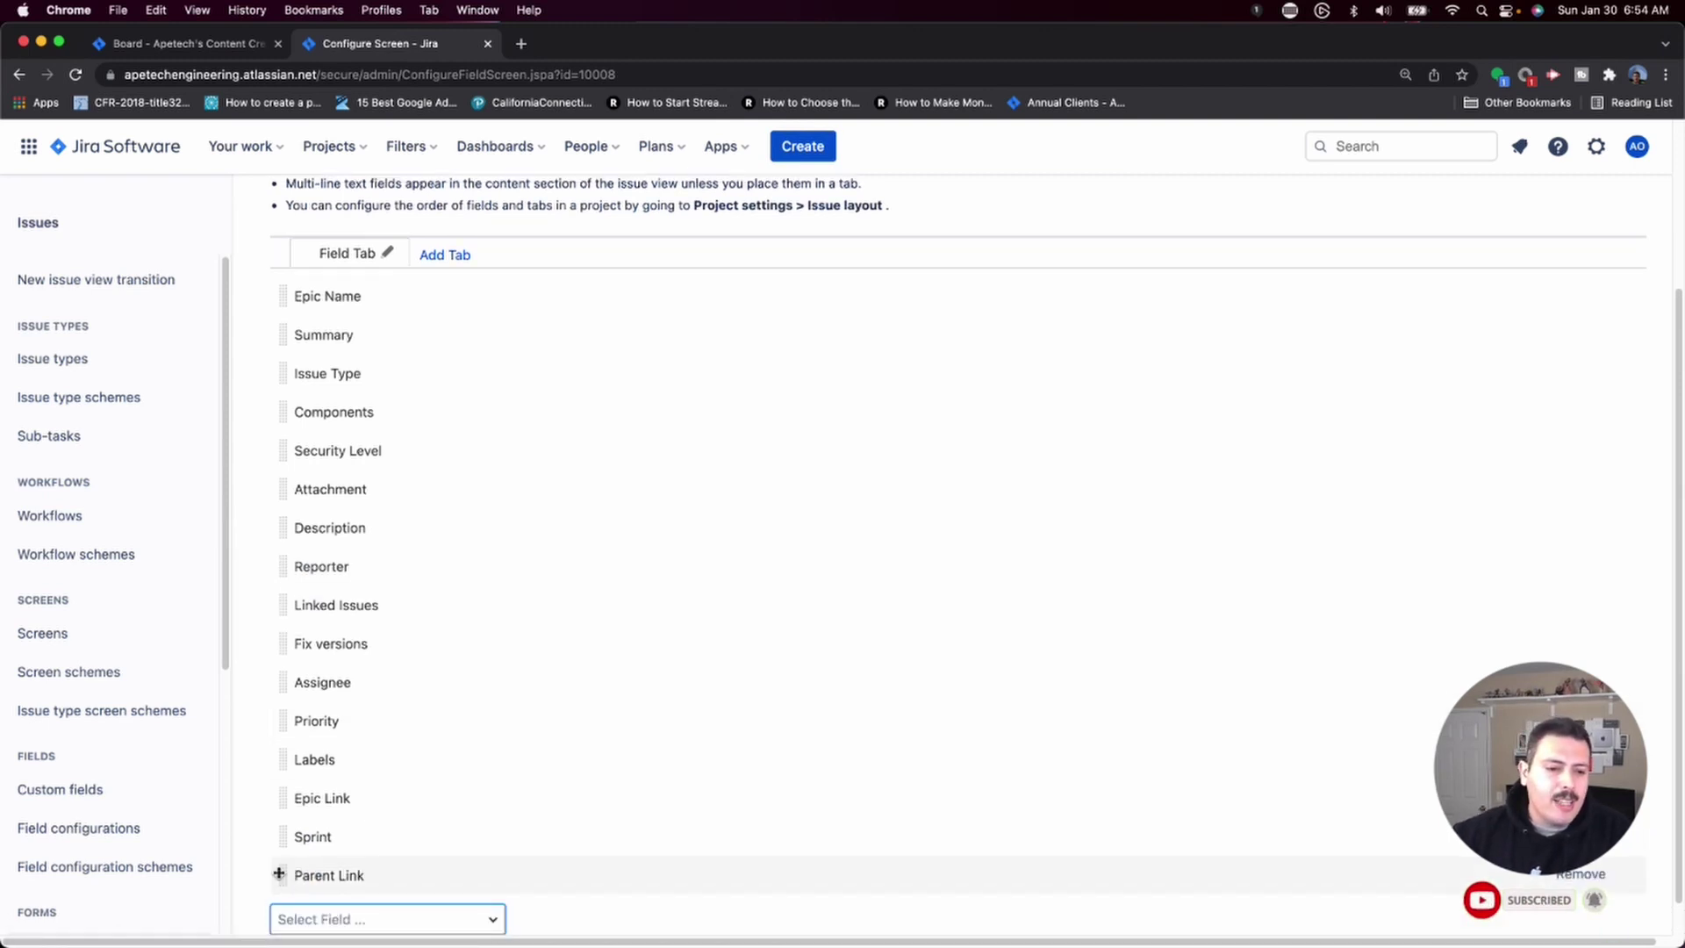
pyautogui.moveTo(282, 874); pyautogui.dragTo(280, 402)
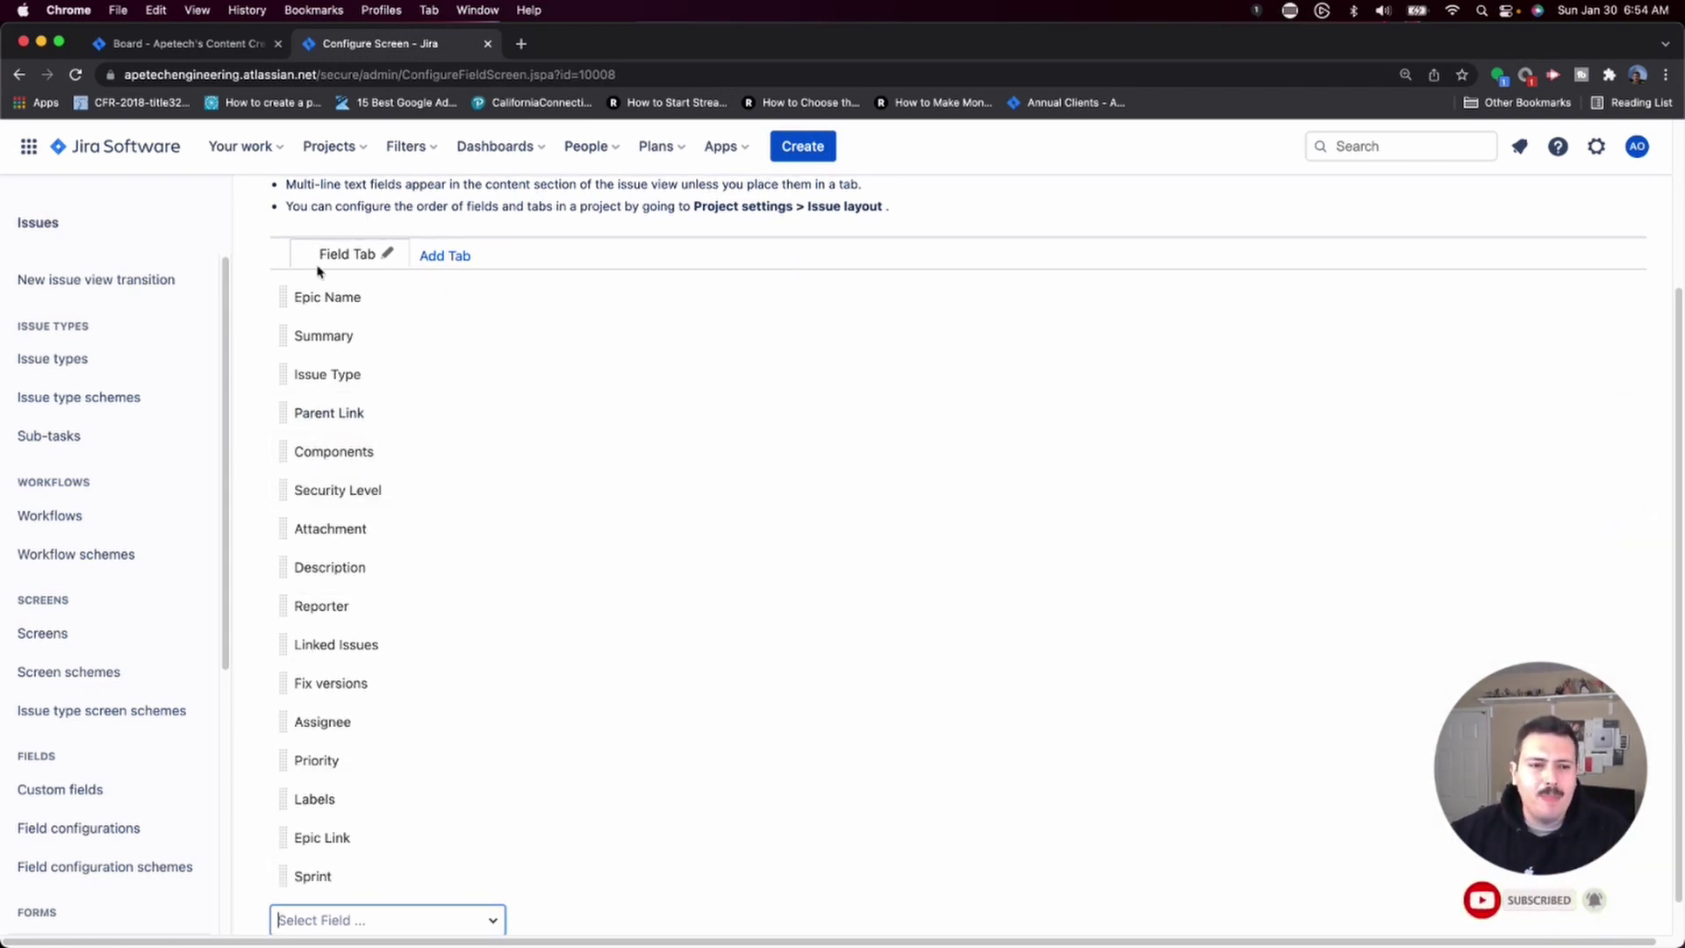
pyautogui.moveTo(423, 451)
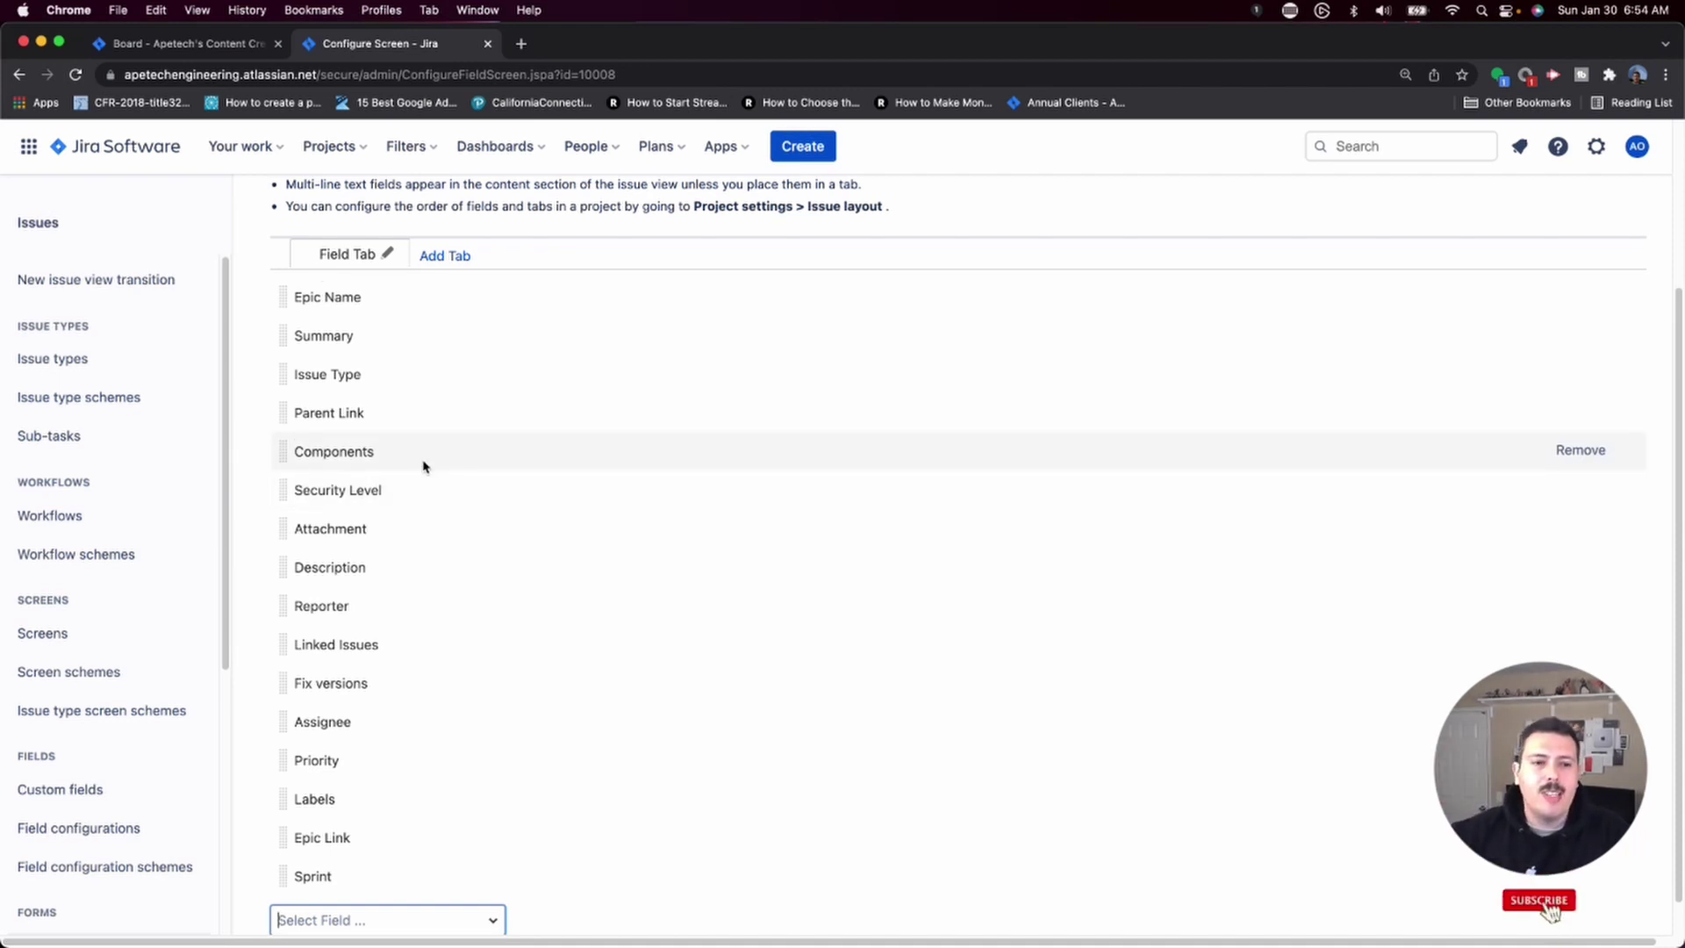
pyautogui.scroll(-1, 433, 469)
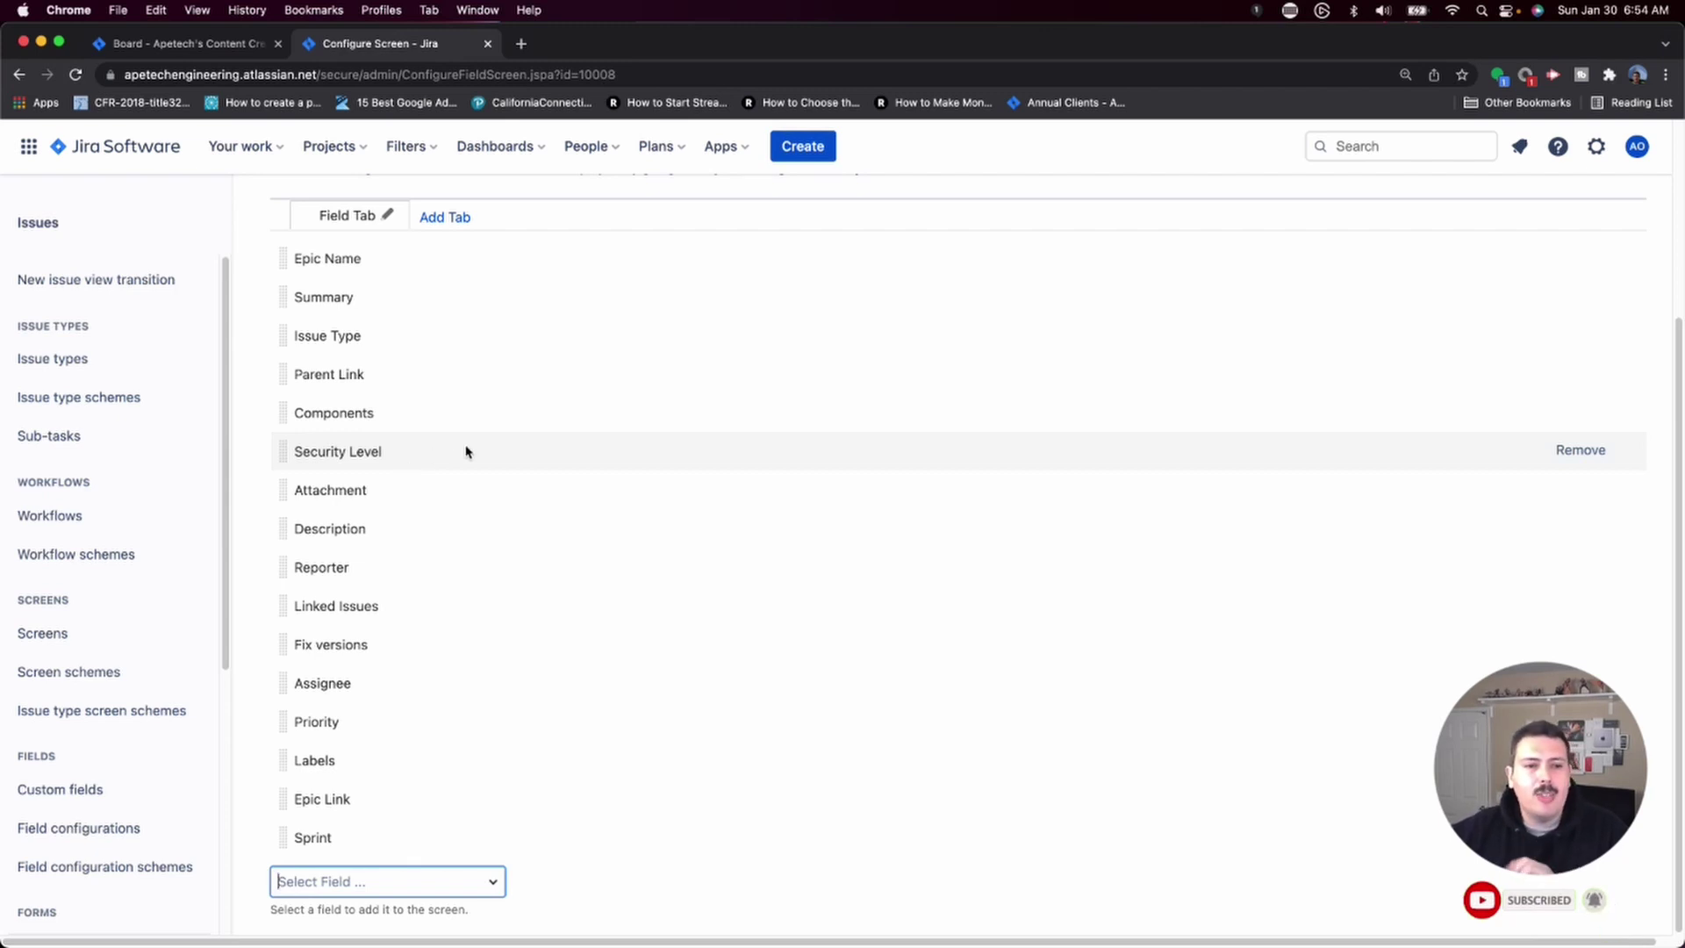
pyautogui.scroll(3, 464, 452)
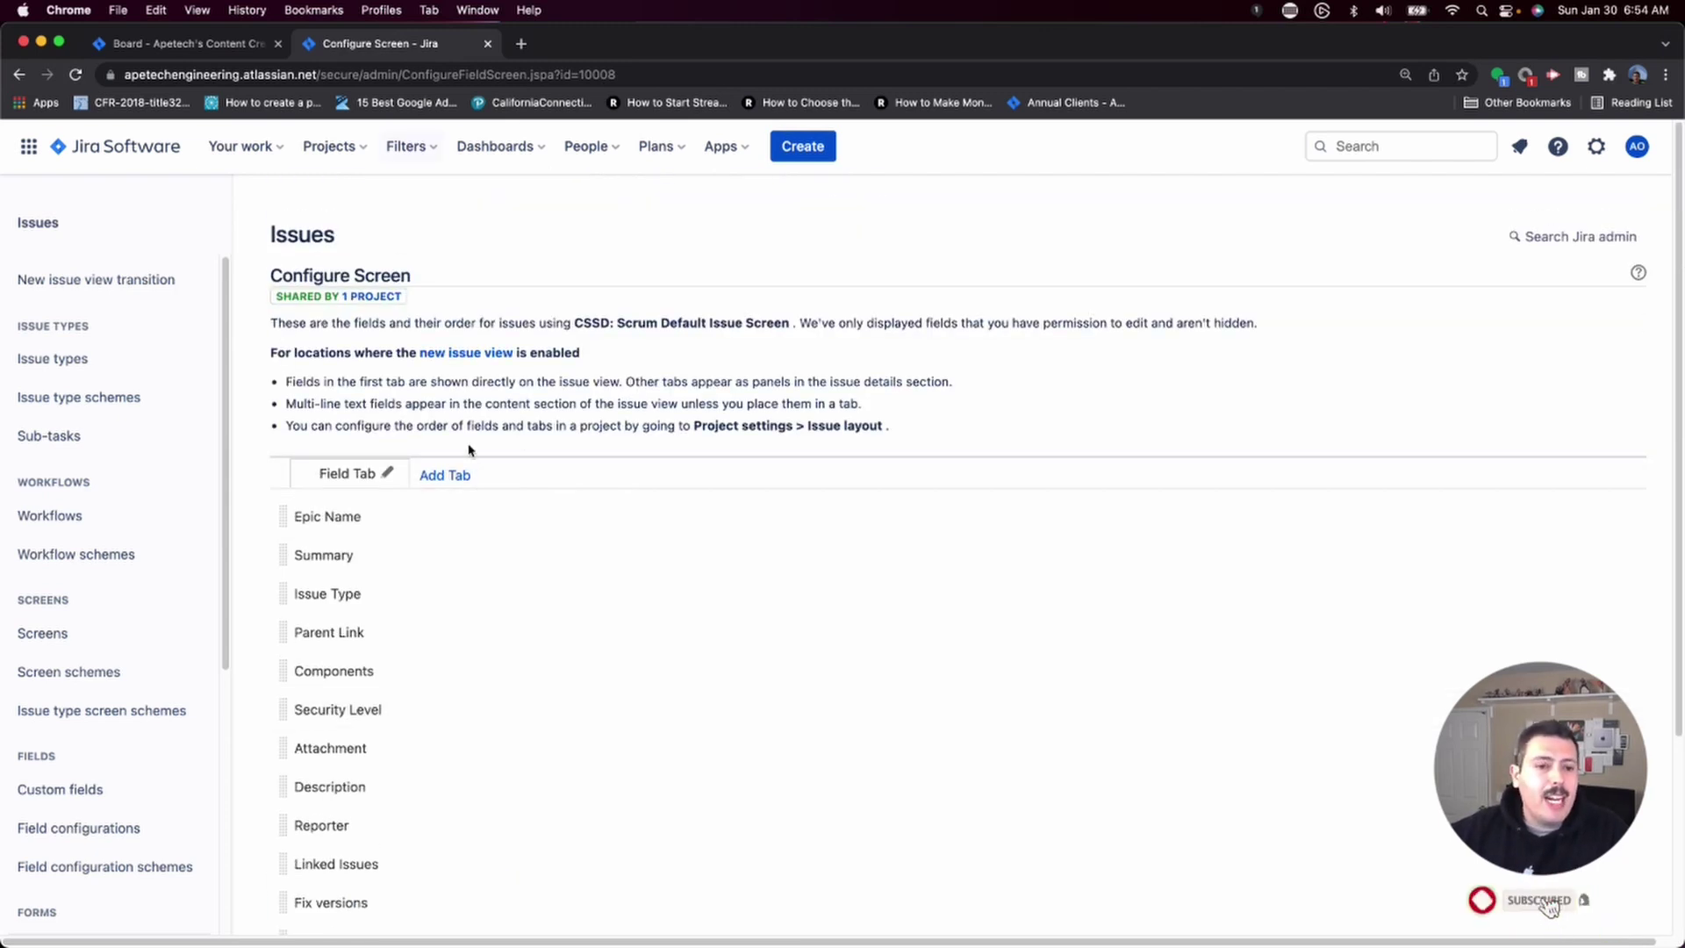
# Step: Return to the Custom Scholar Scrum Demo board and start a new Epic issue
pyautogui.click(332, 149)
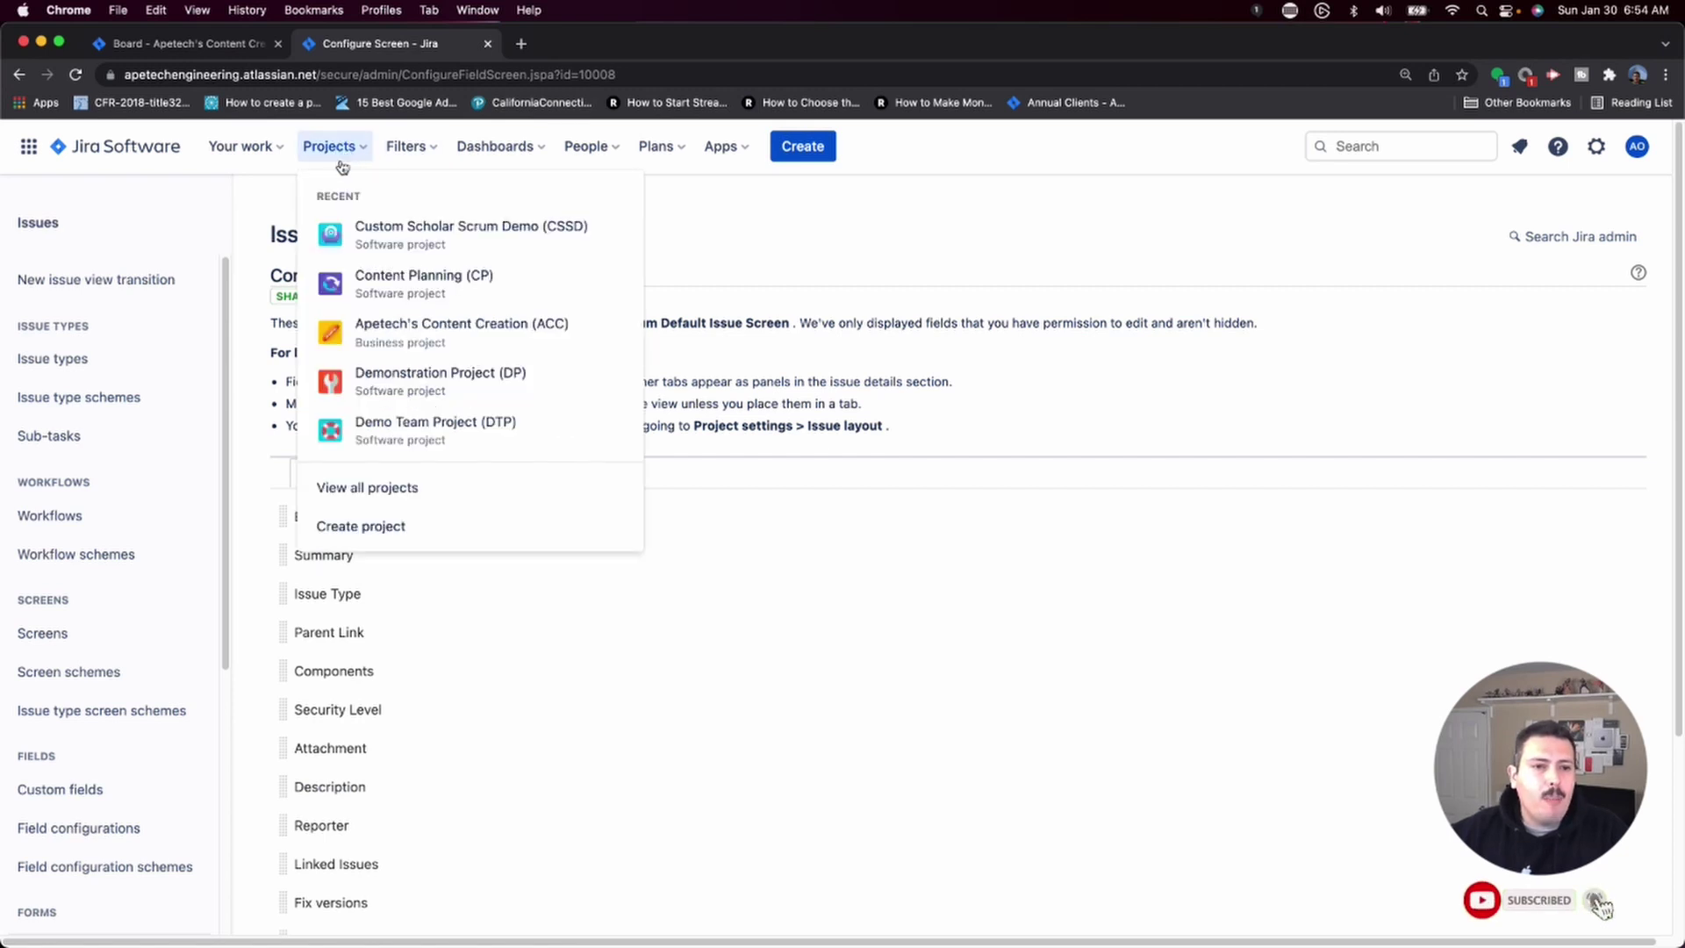
pyautogui.click(361, 233)
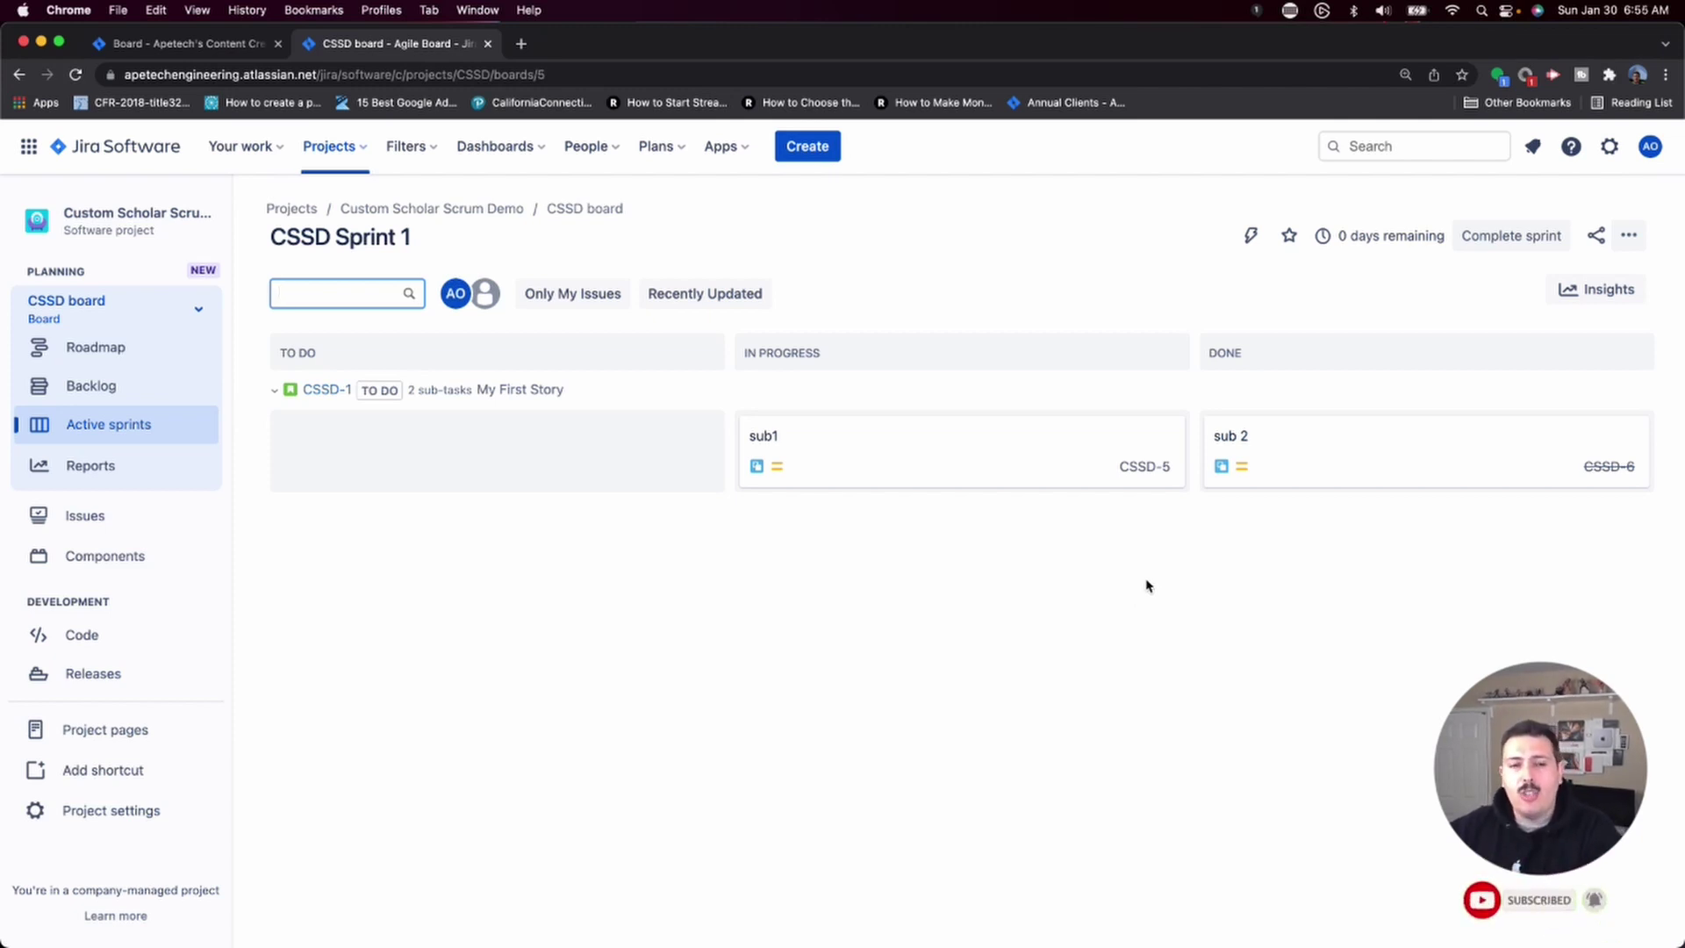
pyautogui.click(806, 150)
pyautogui.click(687, 381)
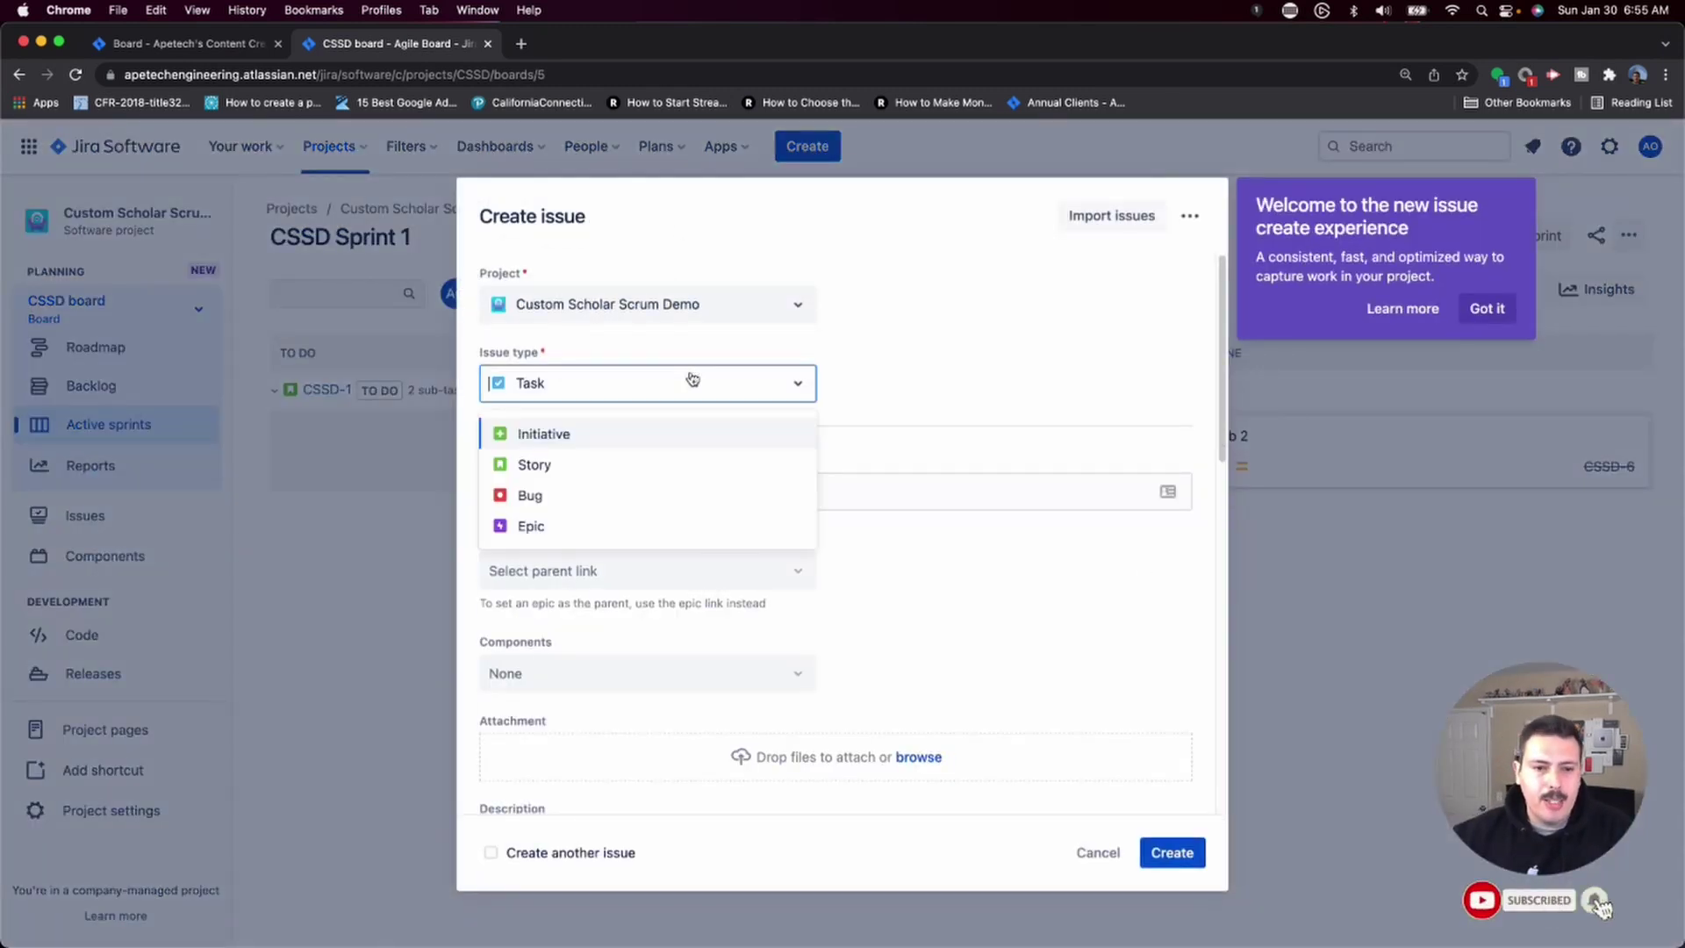
pyautogui.click(618, 523)
# Step: Name the epic 'My Amazing Epic', reuse the name as summary, create it, and open CSSD-7
pyautogui.click(565, 488)
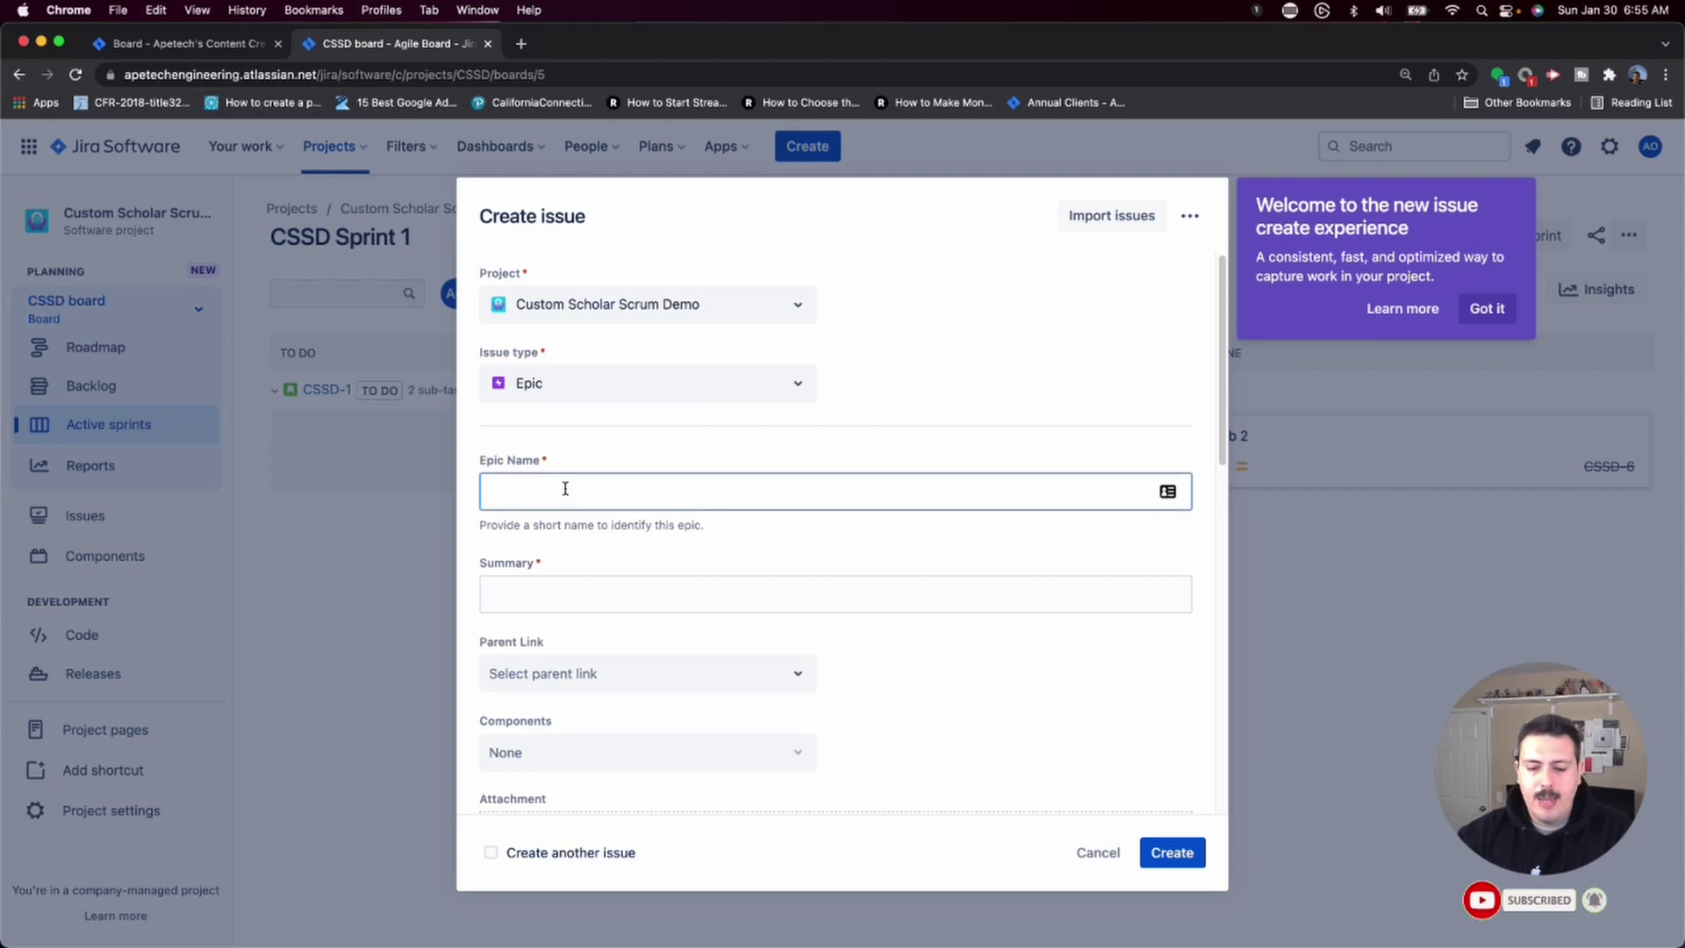
pyautogui.write('T')
pyautogui.press('BackSpace')
pyautogui.write('My A')
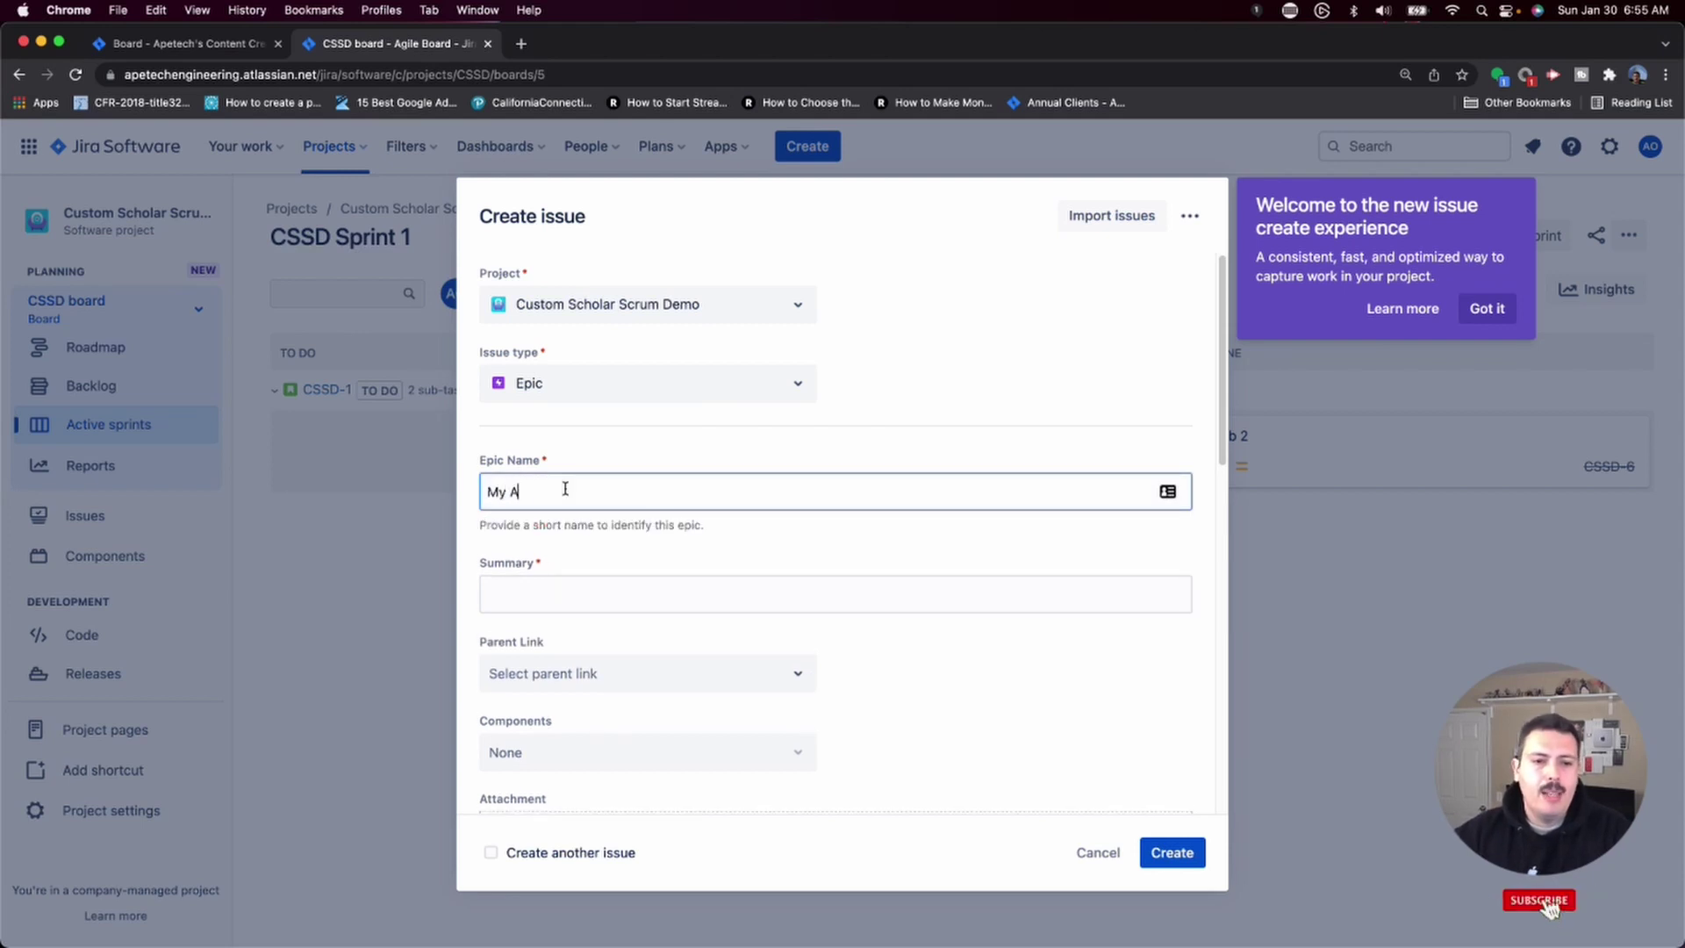
pyautogui.write('mazing Epic')
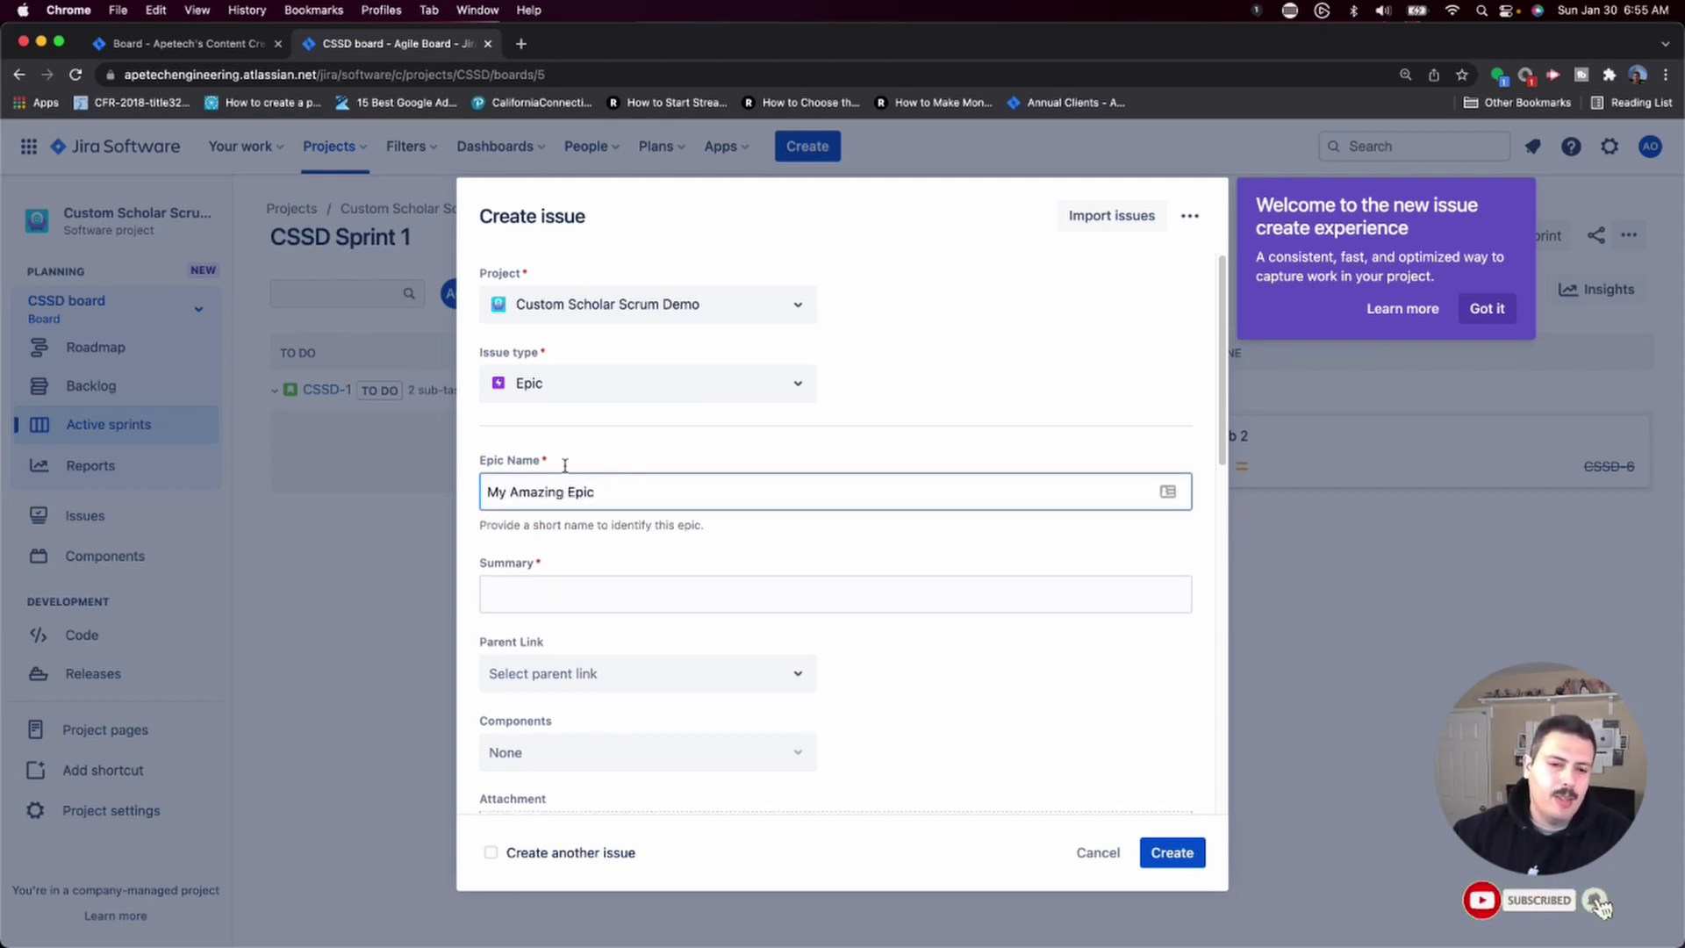
pyautogui.press('super+a')
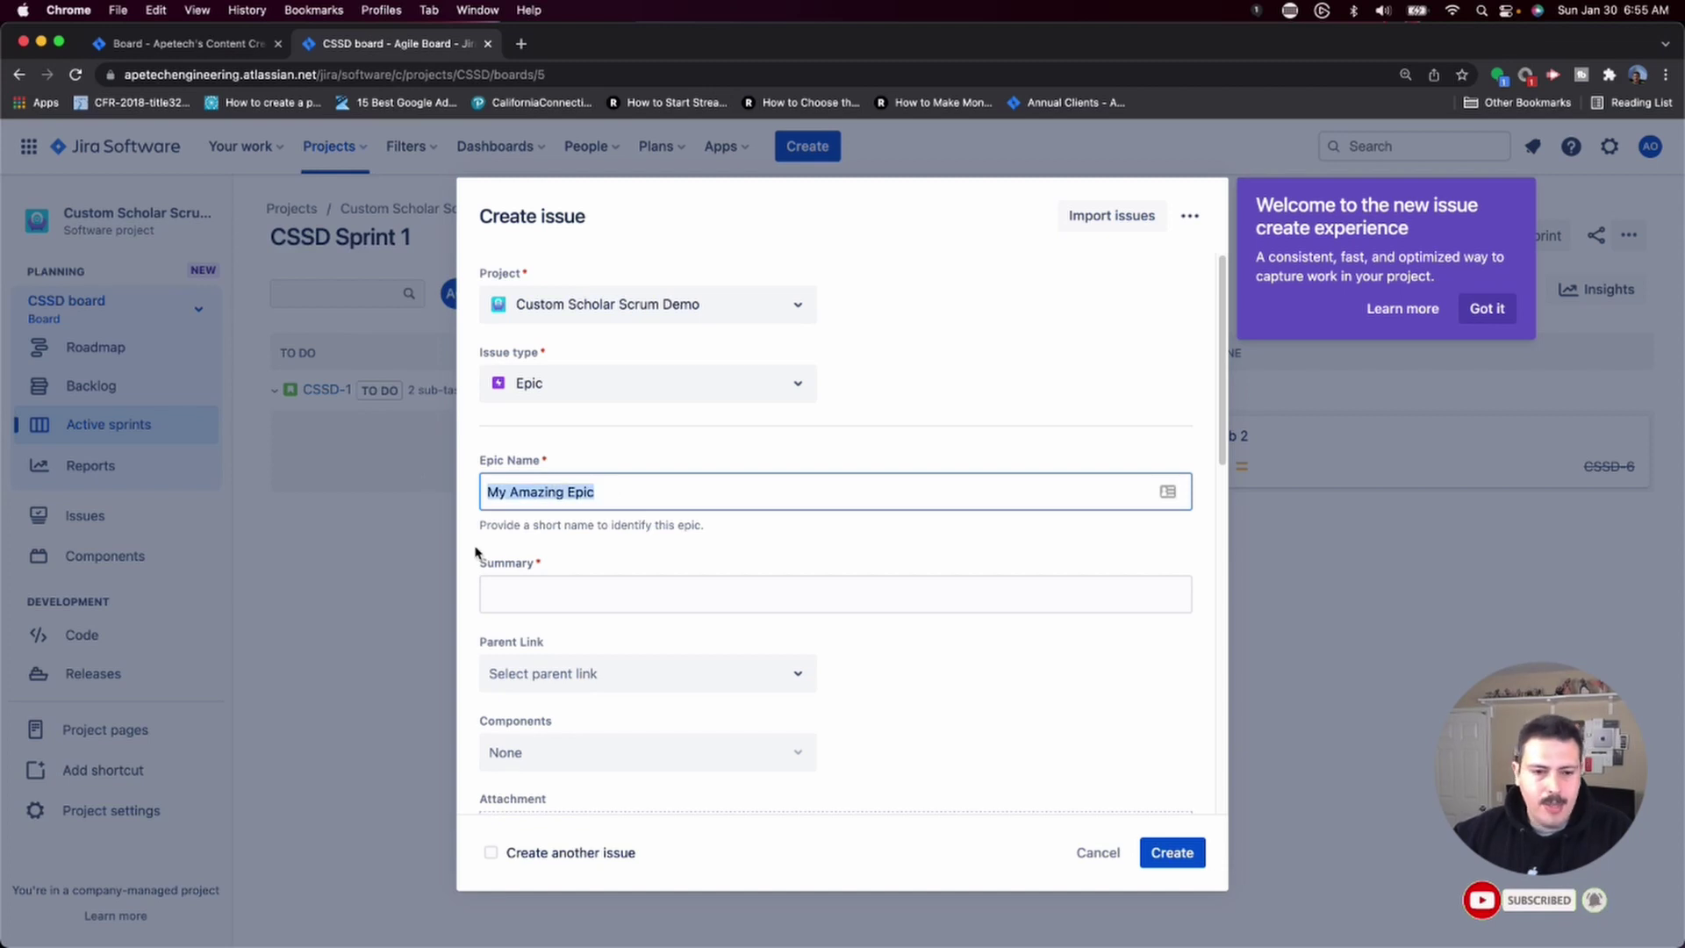
pyautogui.click(531, 593)
pyautogui.scroll(-4, 783, 643)
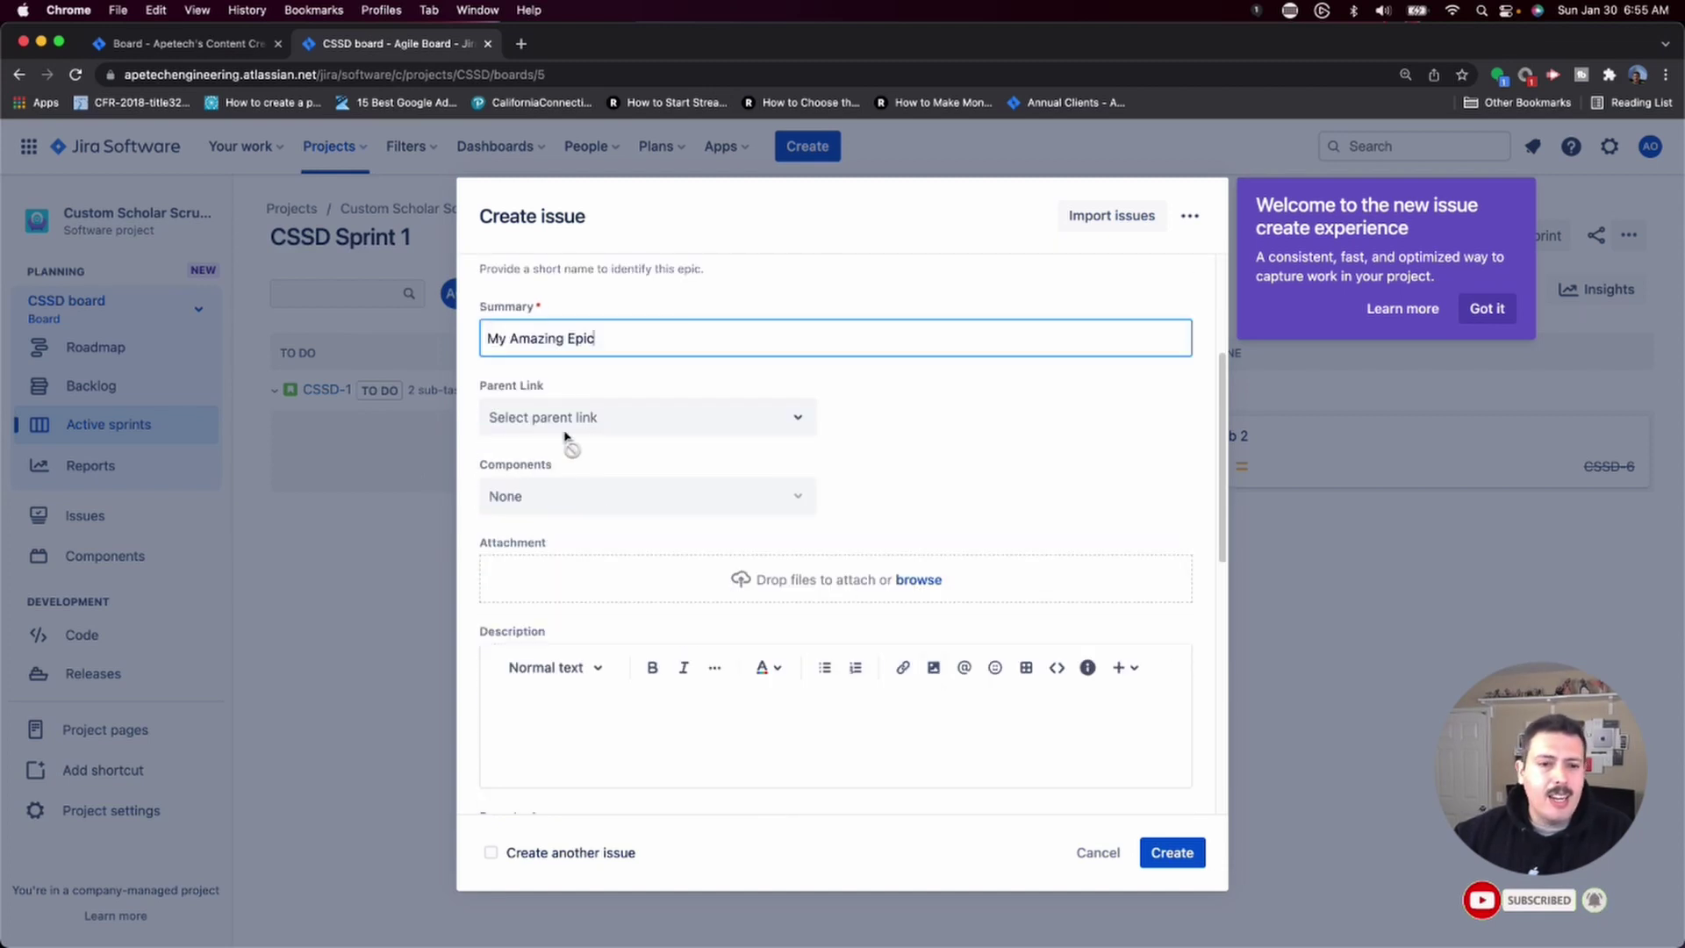
pyautogui.scroll(-10, 651, 488)
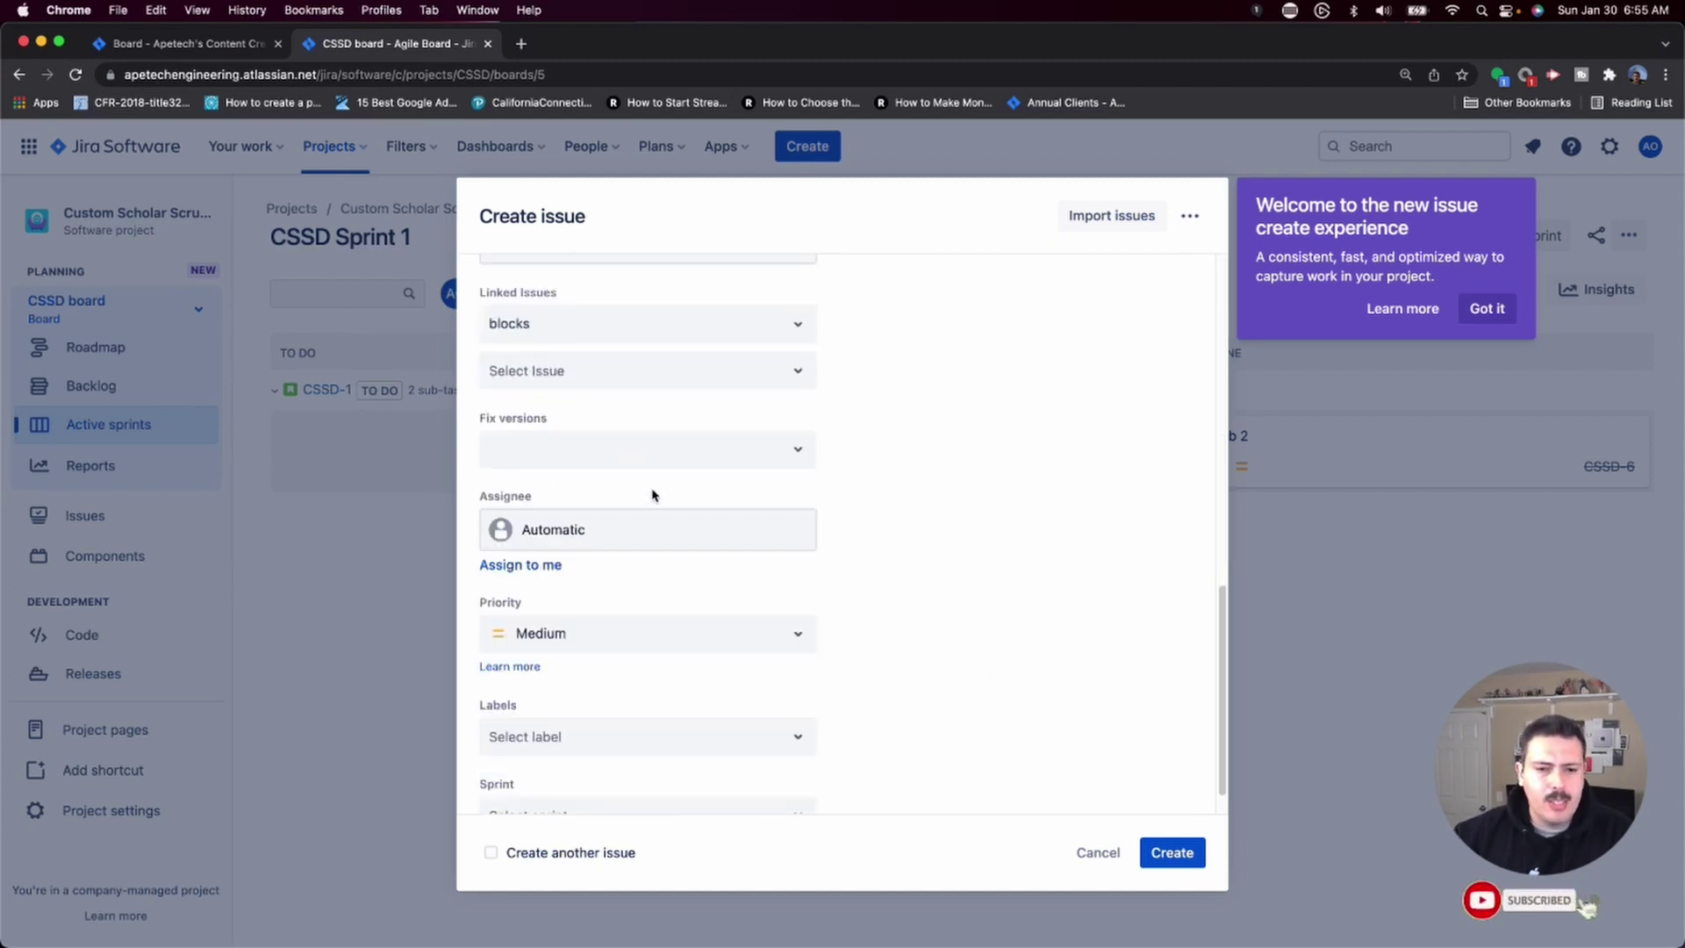
pyautogui.click(1175, 859)
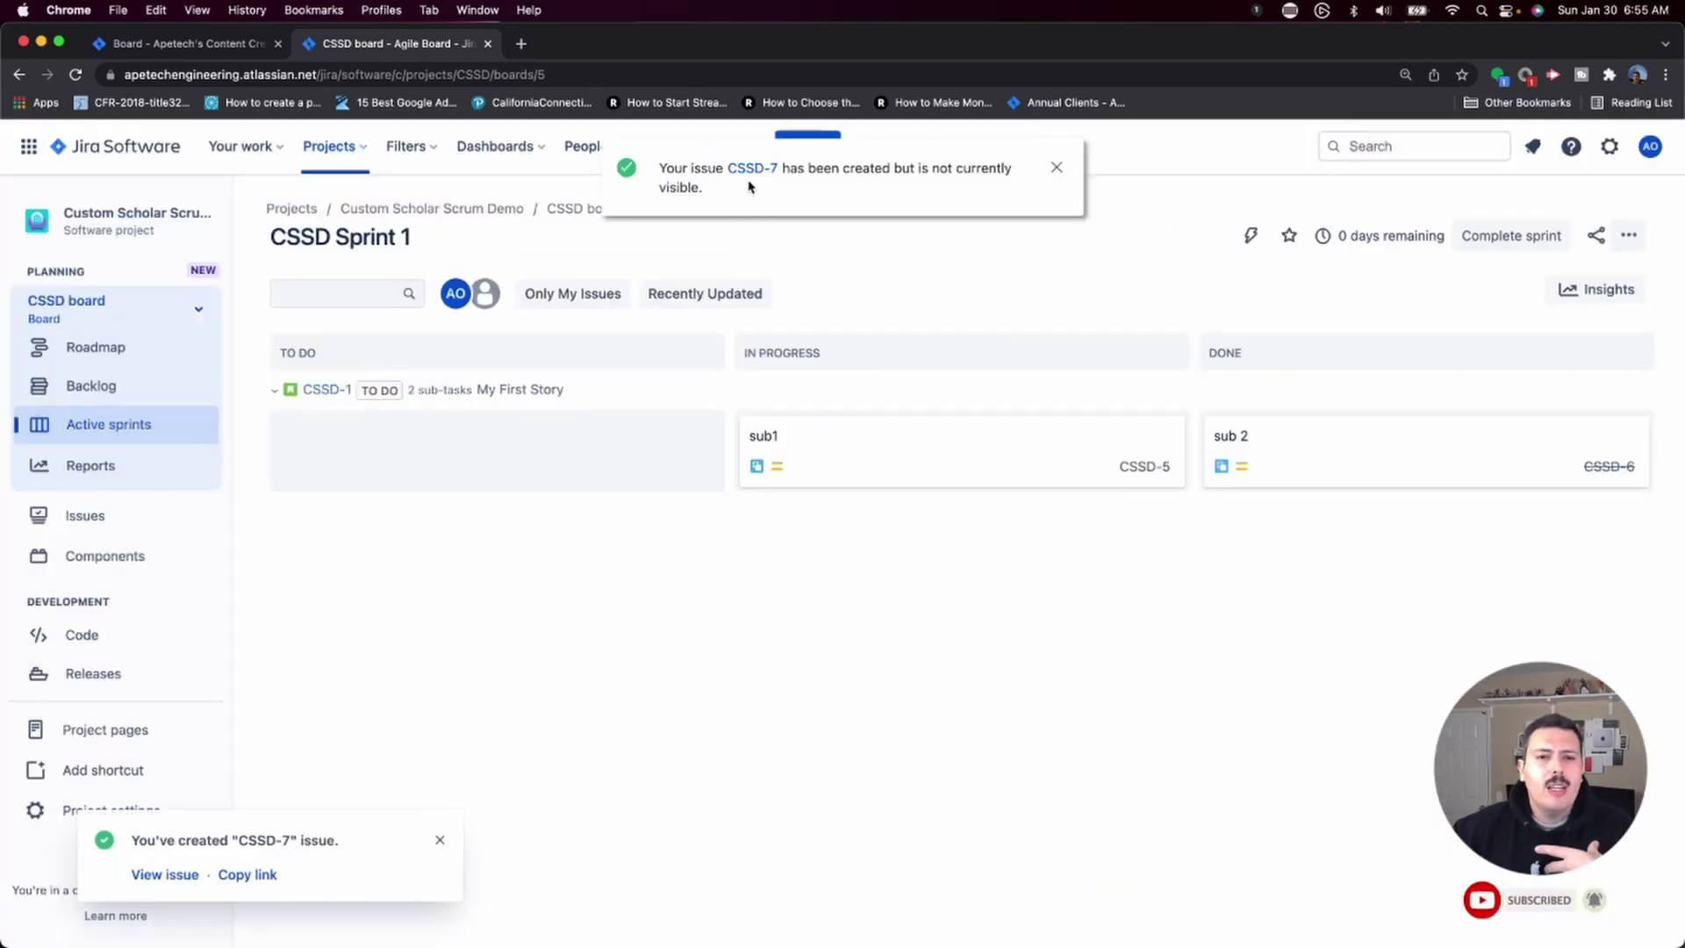
pyautogui.click(751, 168)
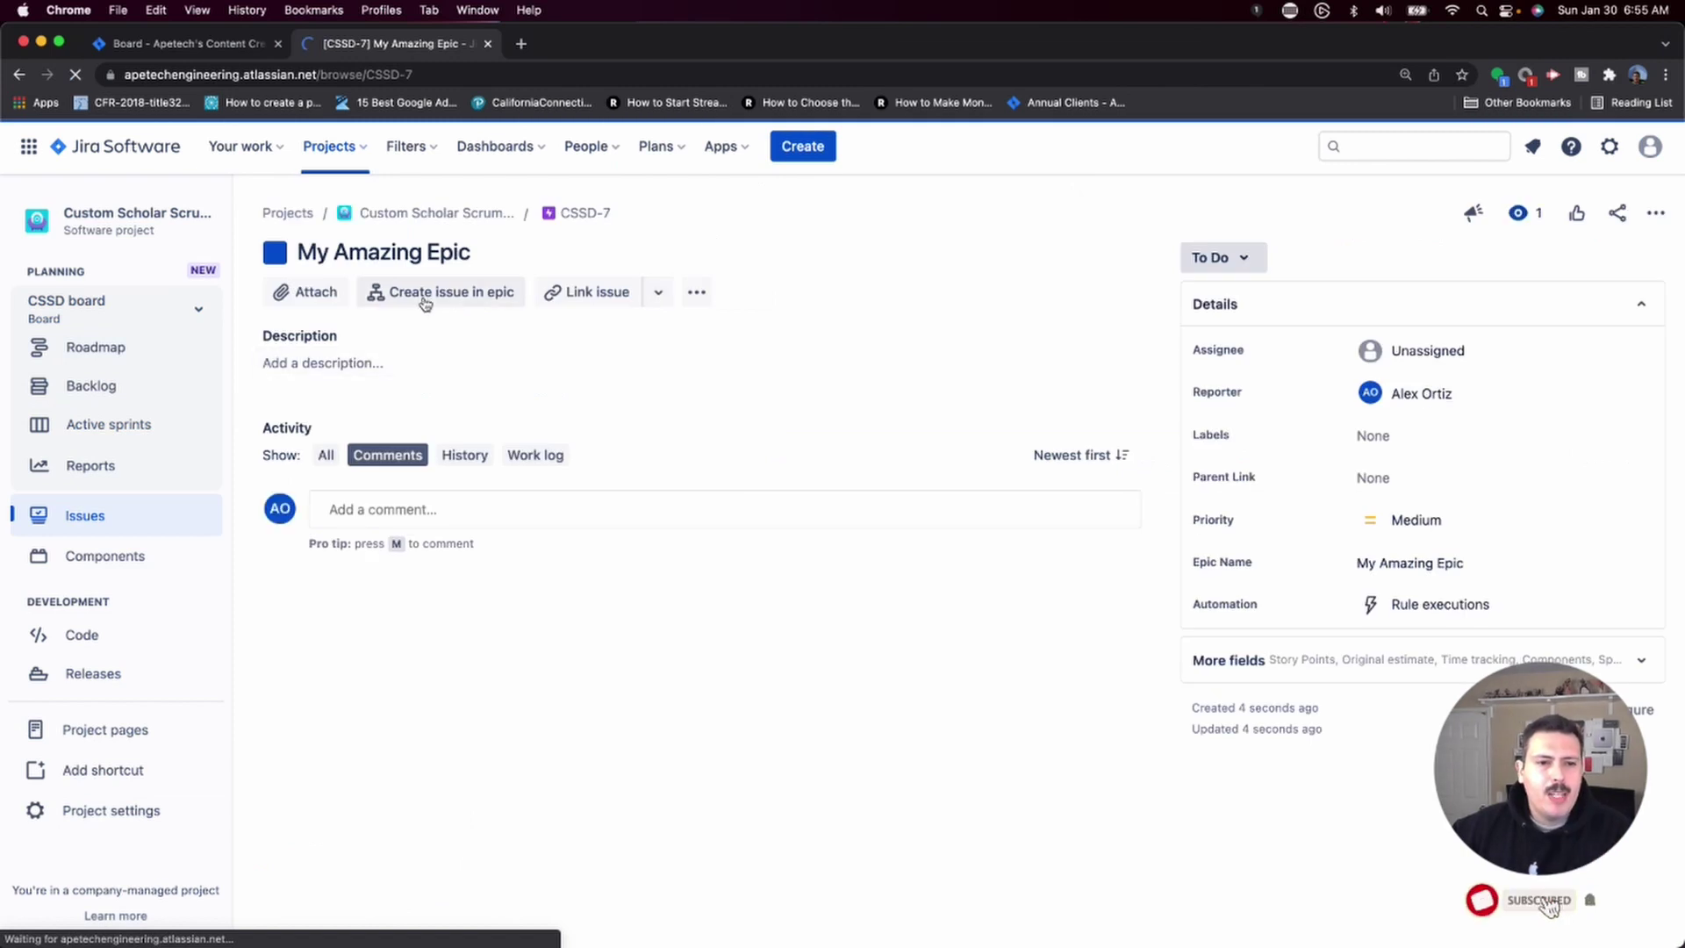
# Step: Add child issue CSSD-8 and Story CSSD-9 'My Amazing Story' to the epic, then open CSSD-9
pyautogui.click(424, 293)
pyautogui.write('My amazing St')
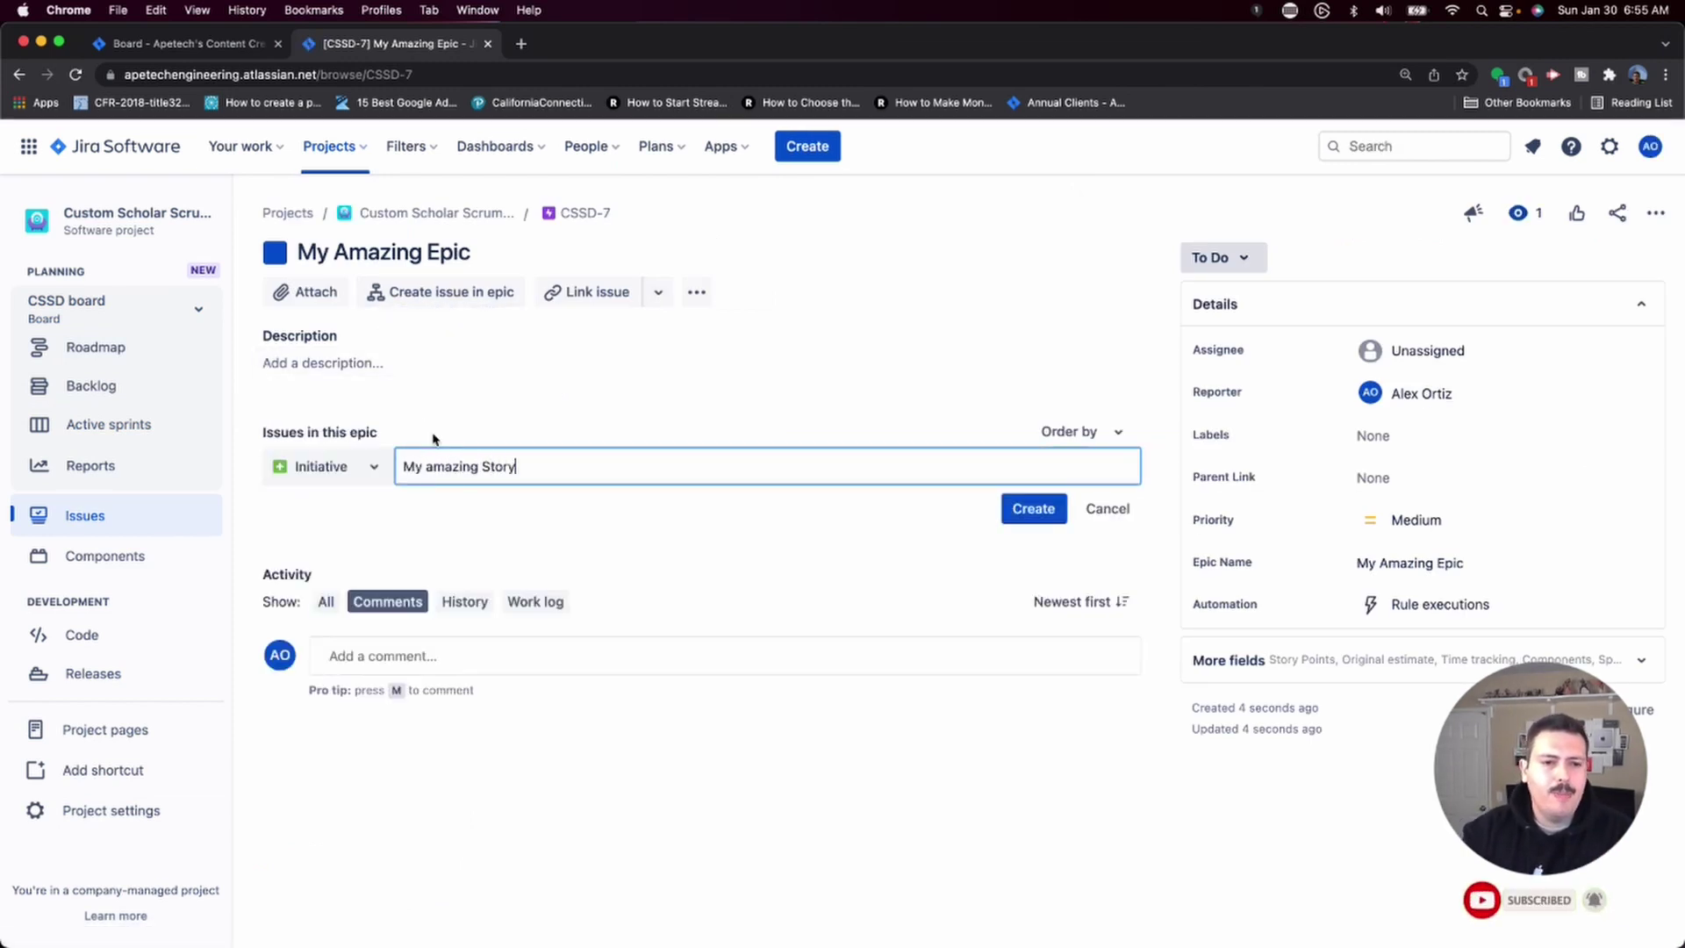
pyautogui.write('ory')
pyautogui.press('Return')
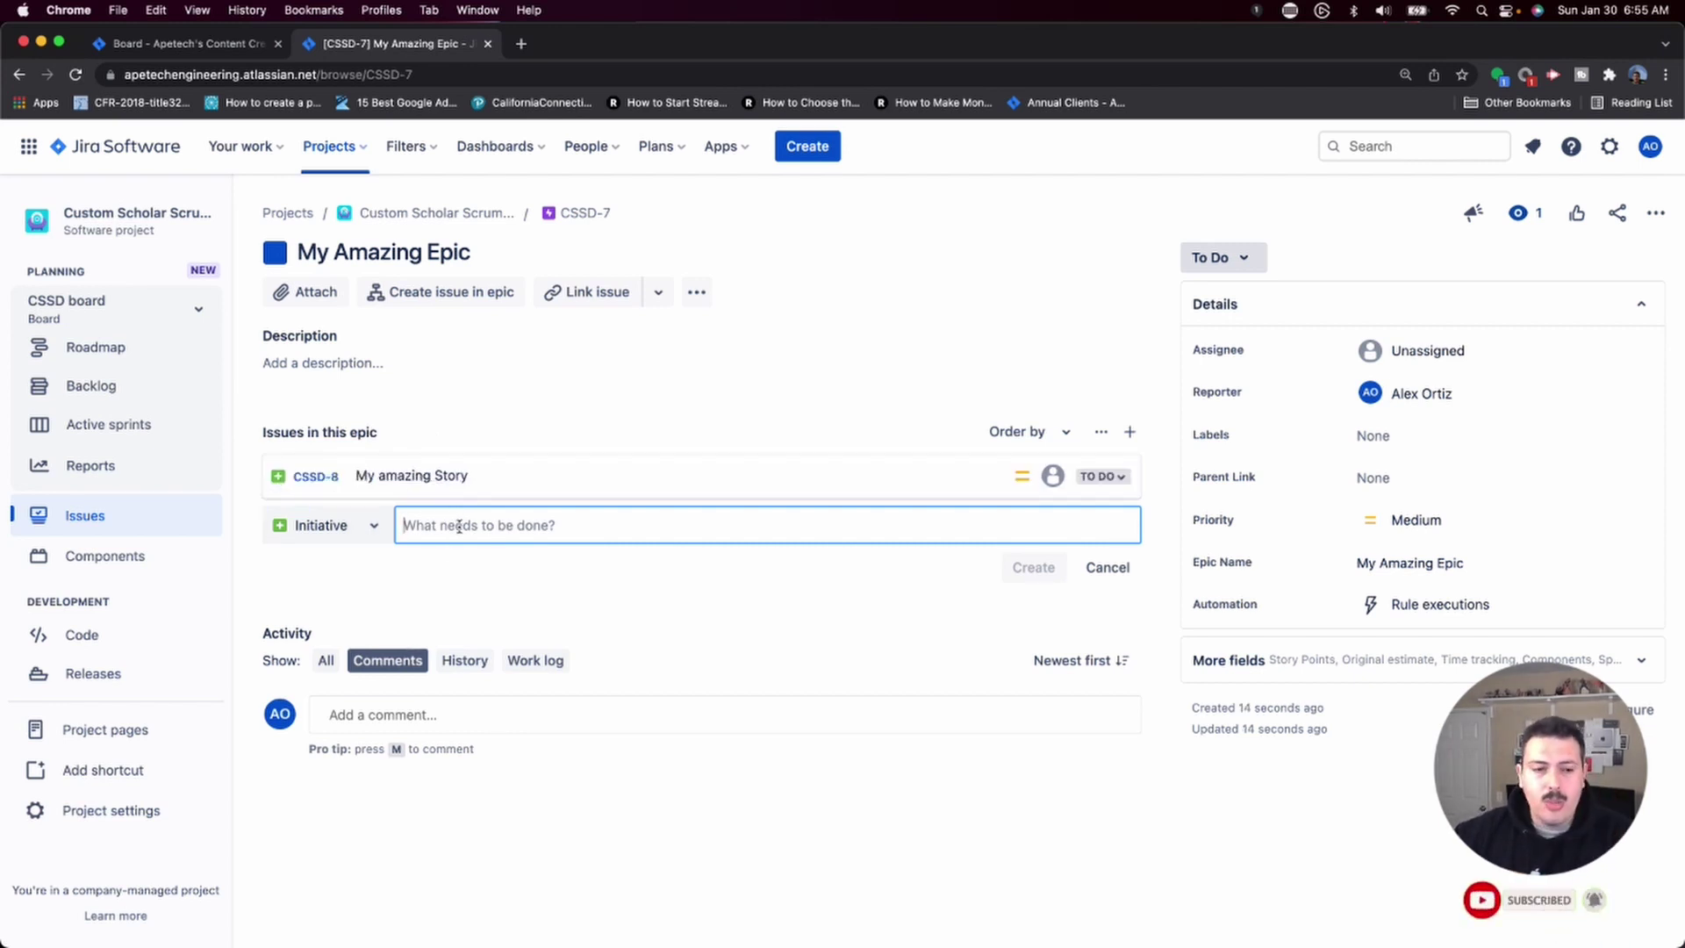
pyautogui.write('My A')
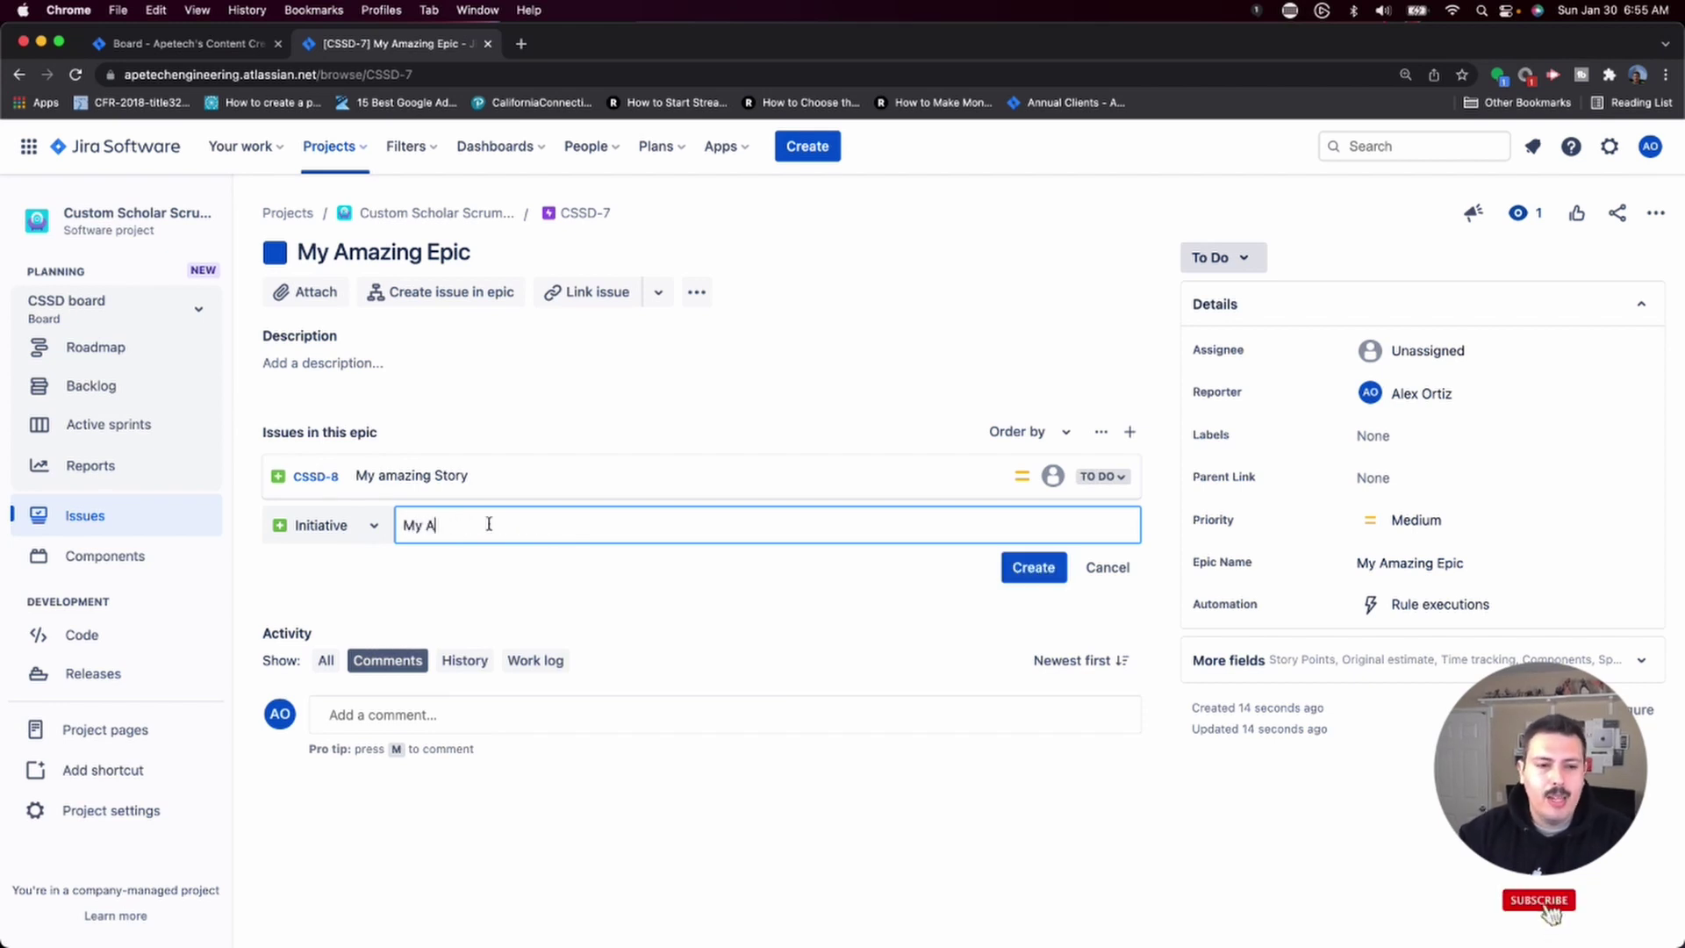
pyautogui.write('mazing Story')
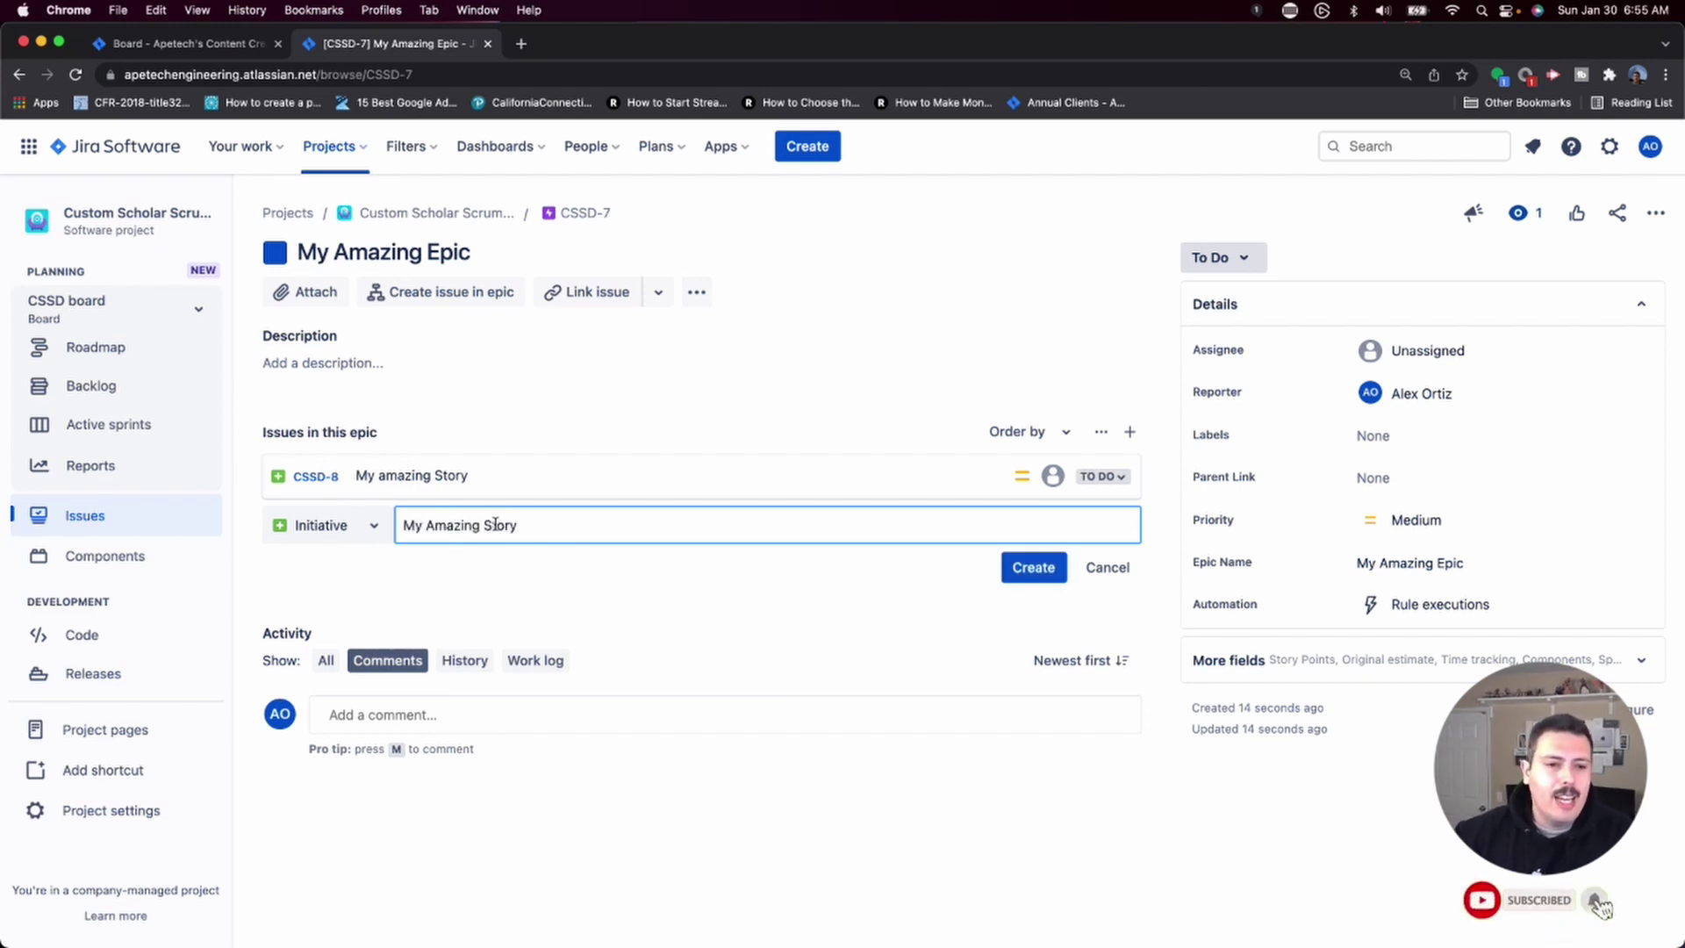
pyautogui.click(373, 526)
pyautogui.click(343, 606)
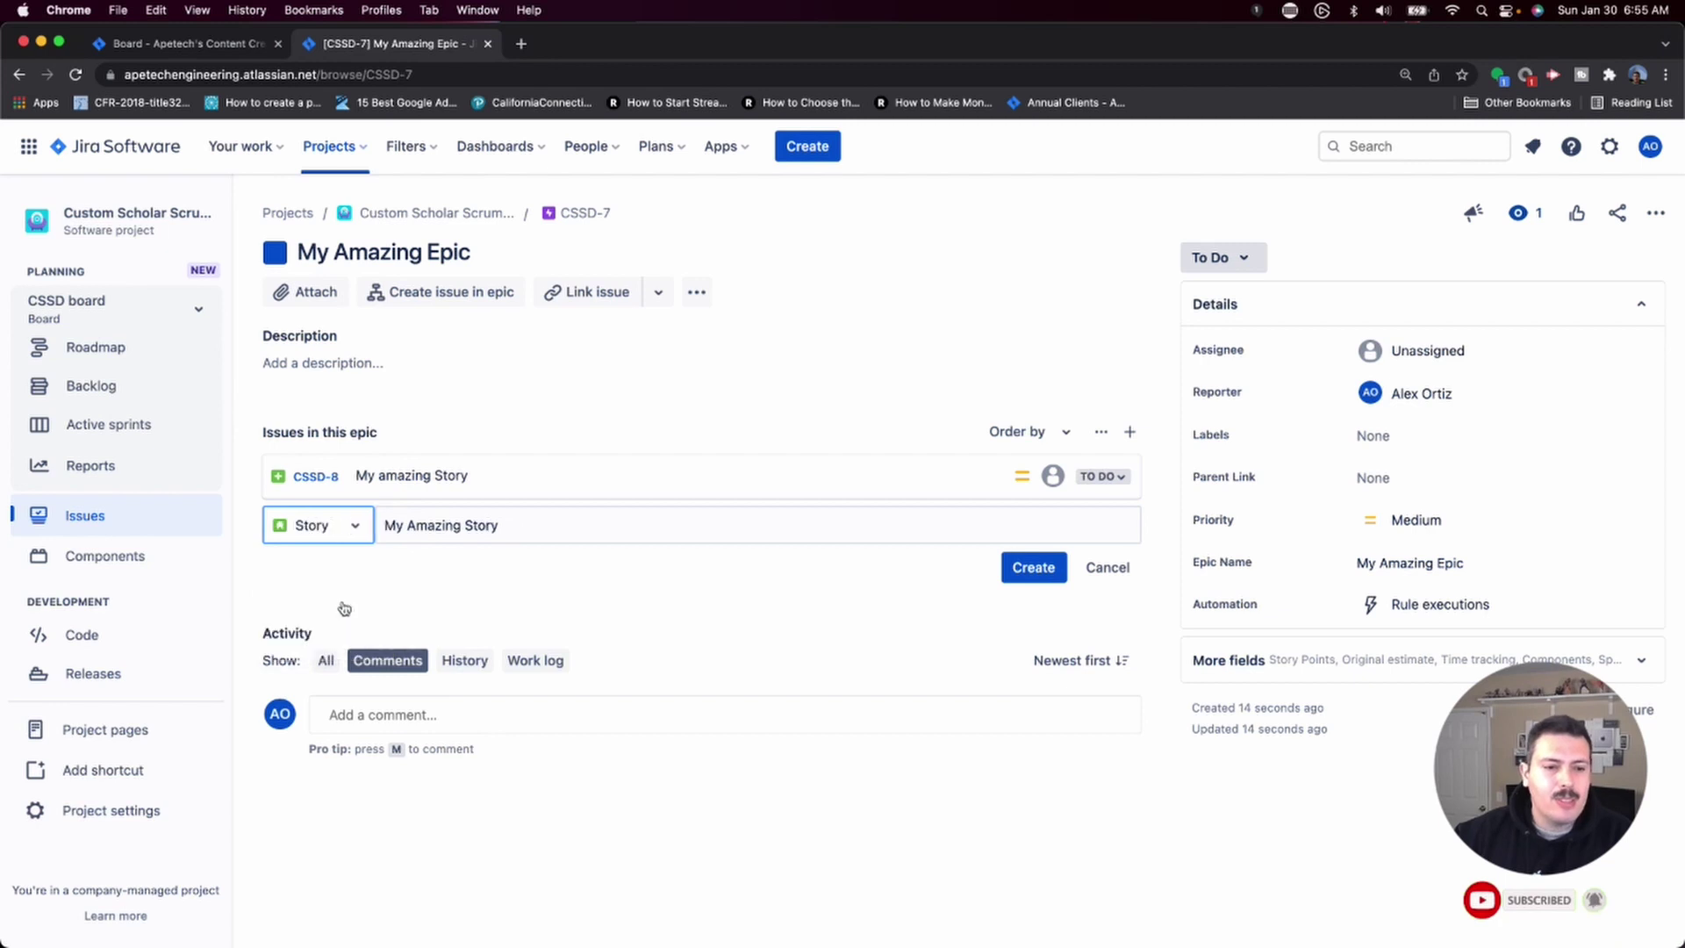
pyautogui.click(1033, 567)
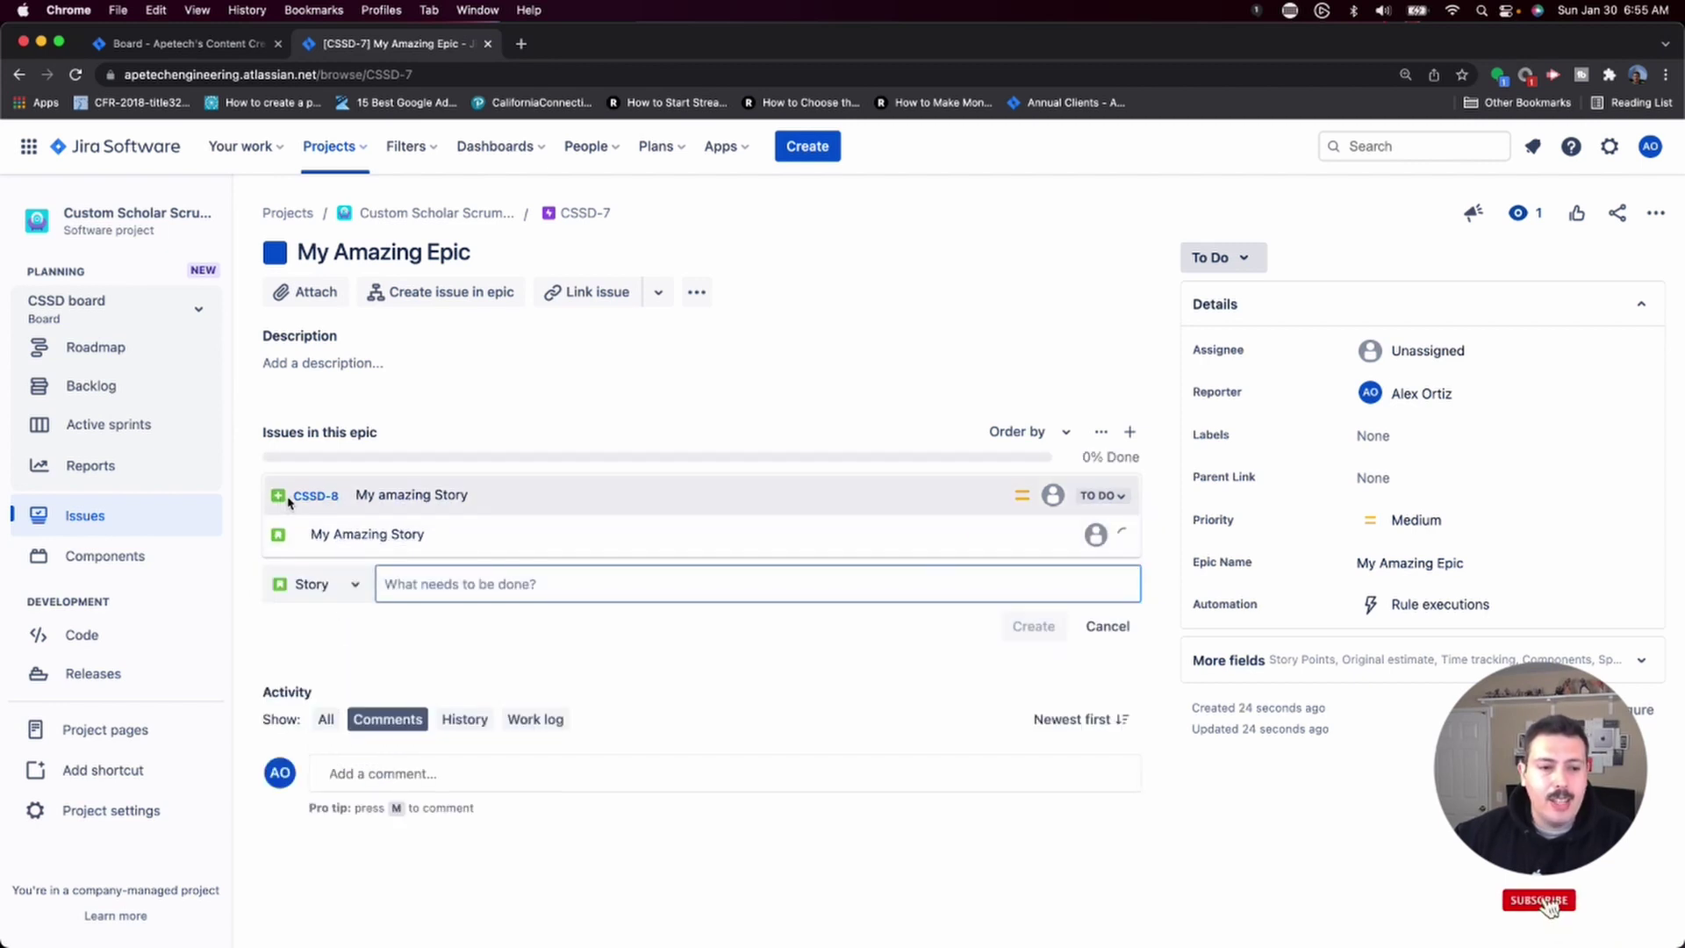
pyautogui.click(414, 536)
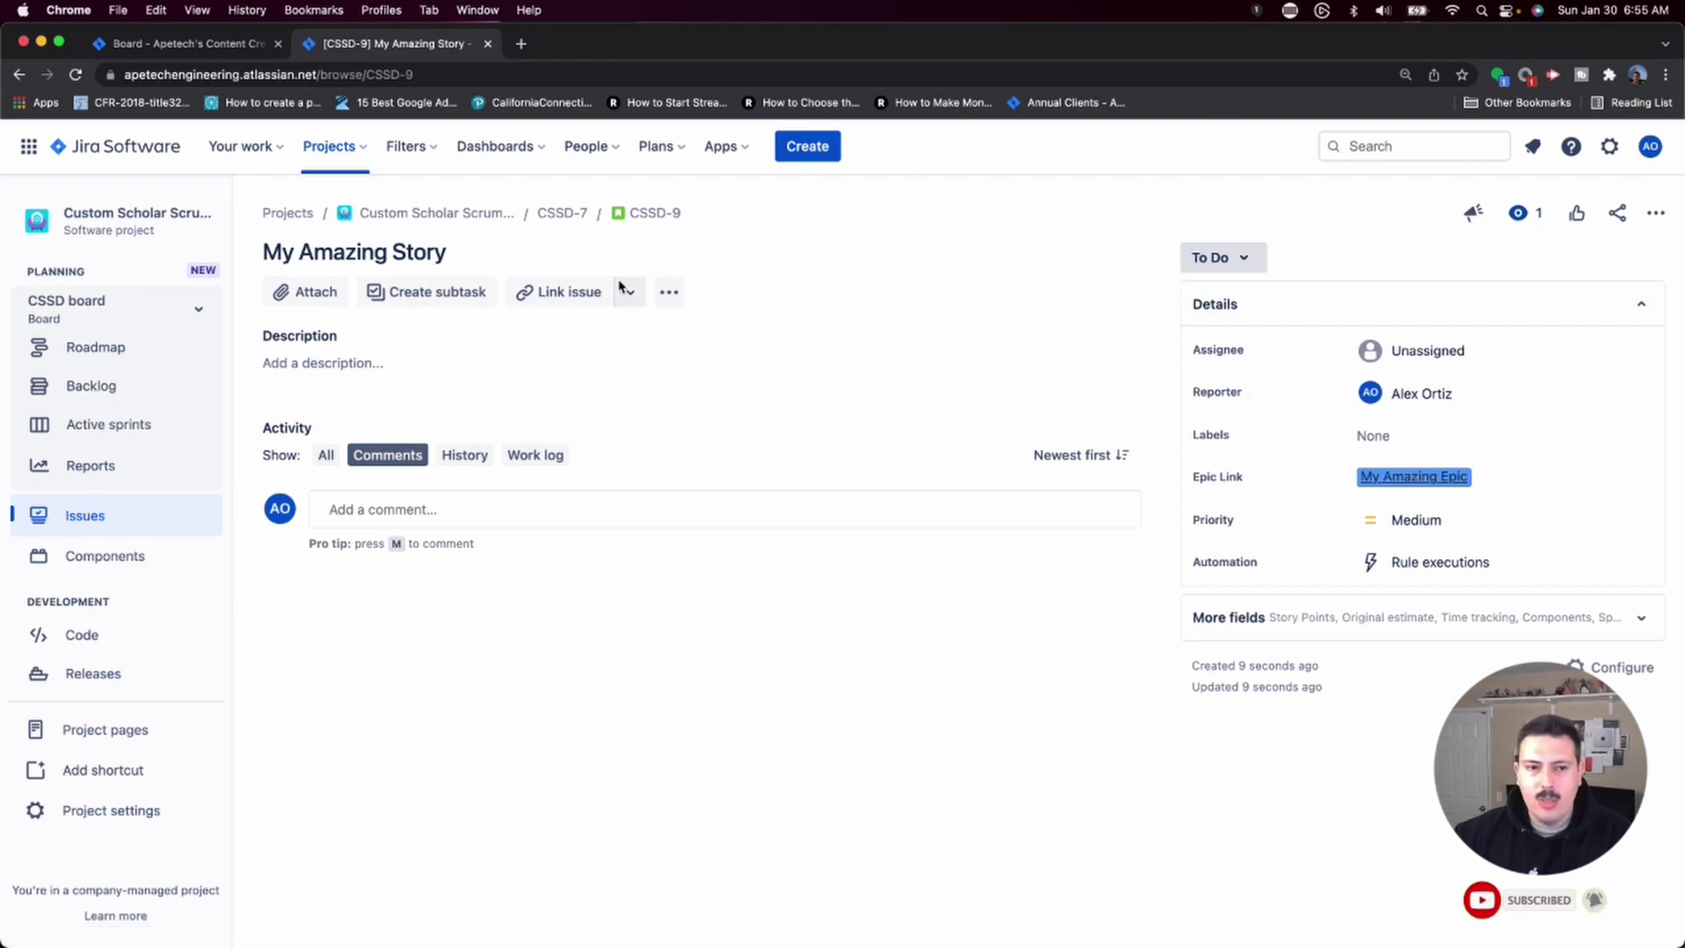
# Step: Add the subtask 'My Amazing Subtask' to story CSSD-9
pyautogui.click(413, 298)
pyautogui.write('M')
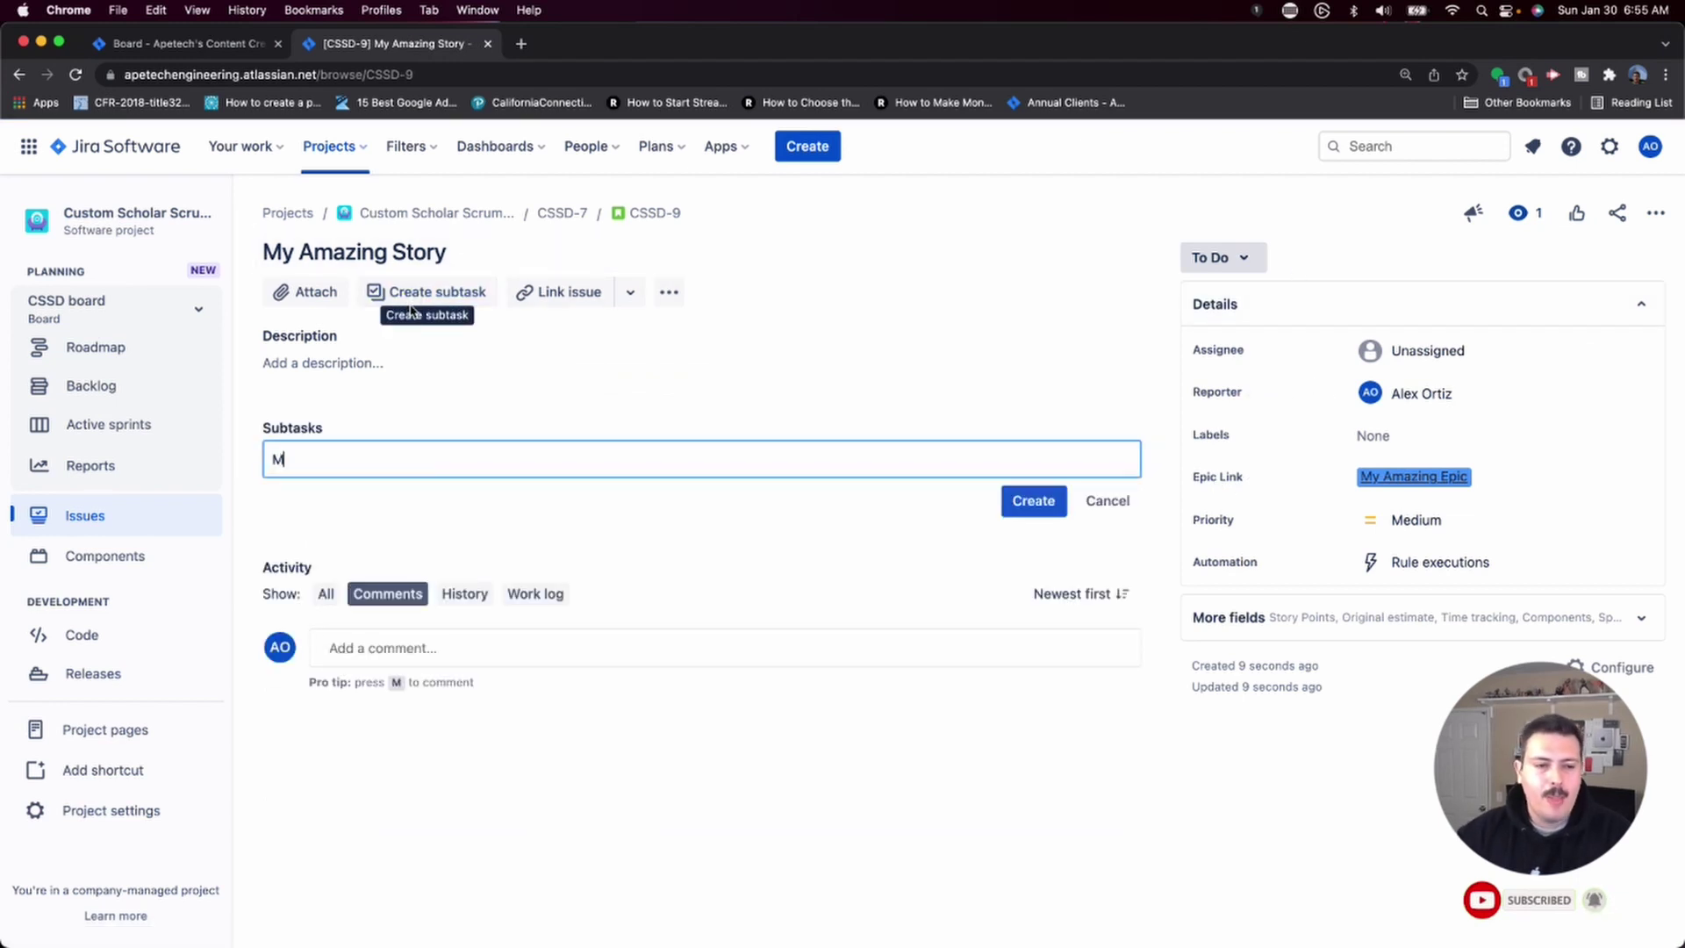
pyautogui.write('azing Subtask')
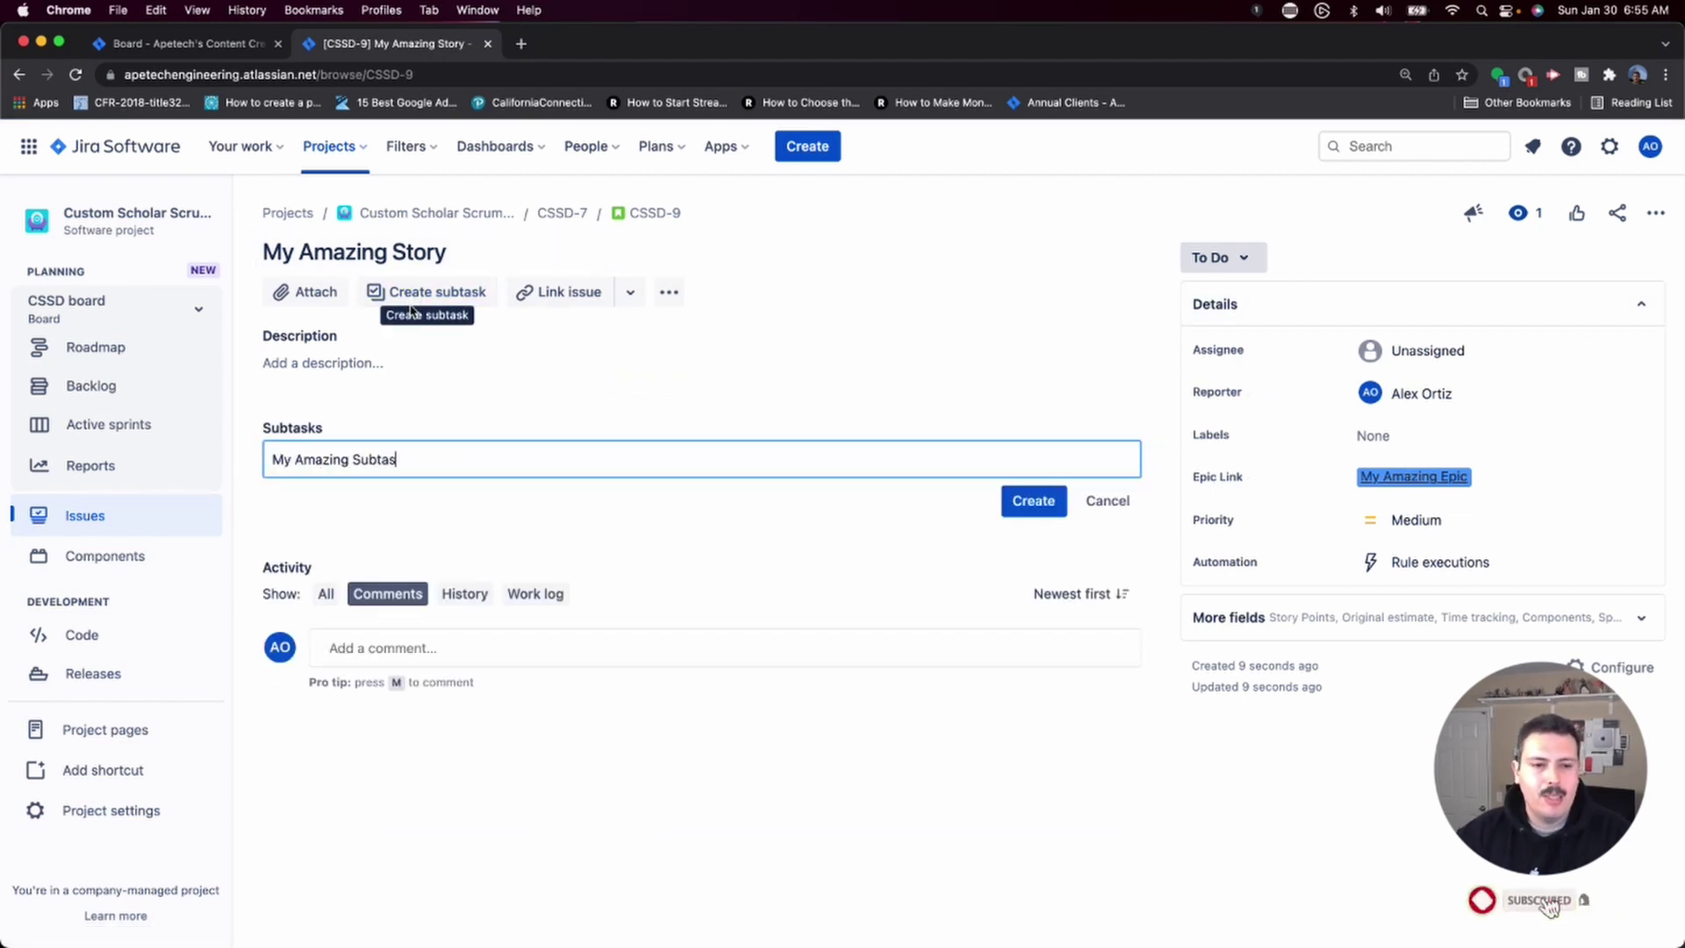
pyautogui.press('Return')
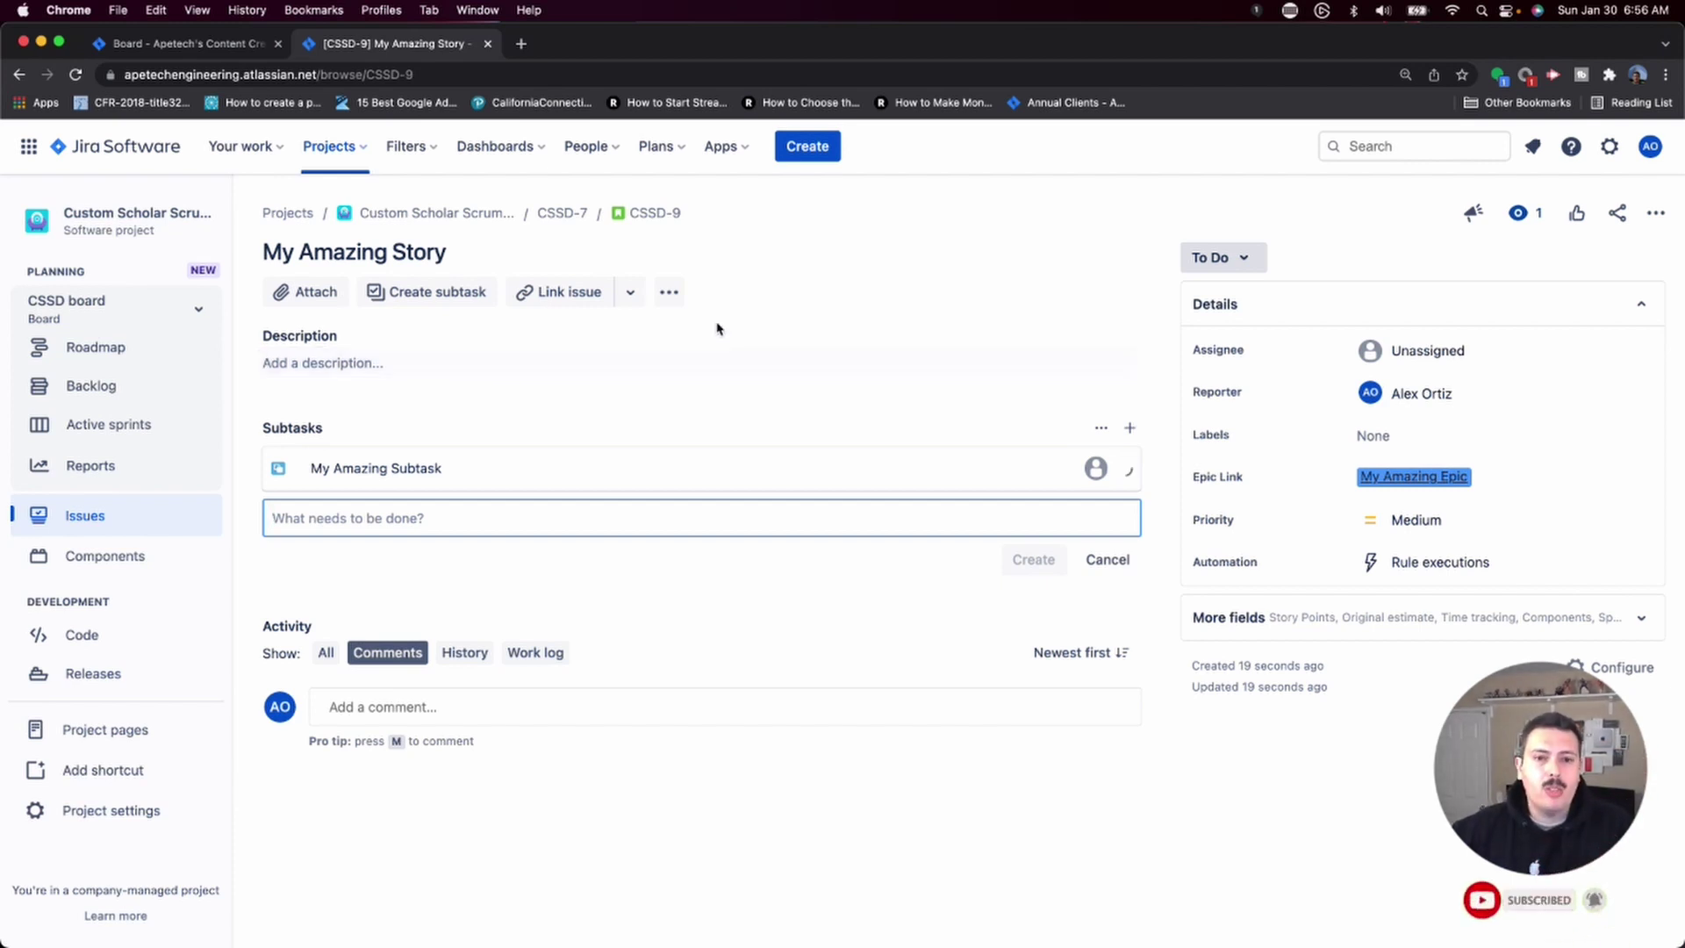
# Step: Return to epic CSSD-7 and retitle child issue CSSD-8 to 'My amazing Initiative'
pyautogui.click(562, 211)
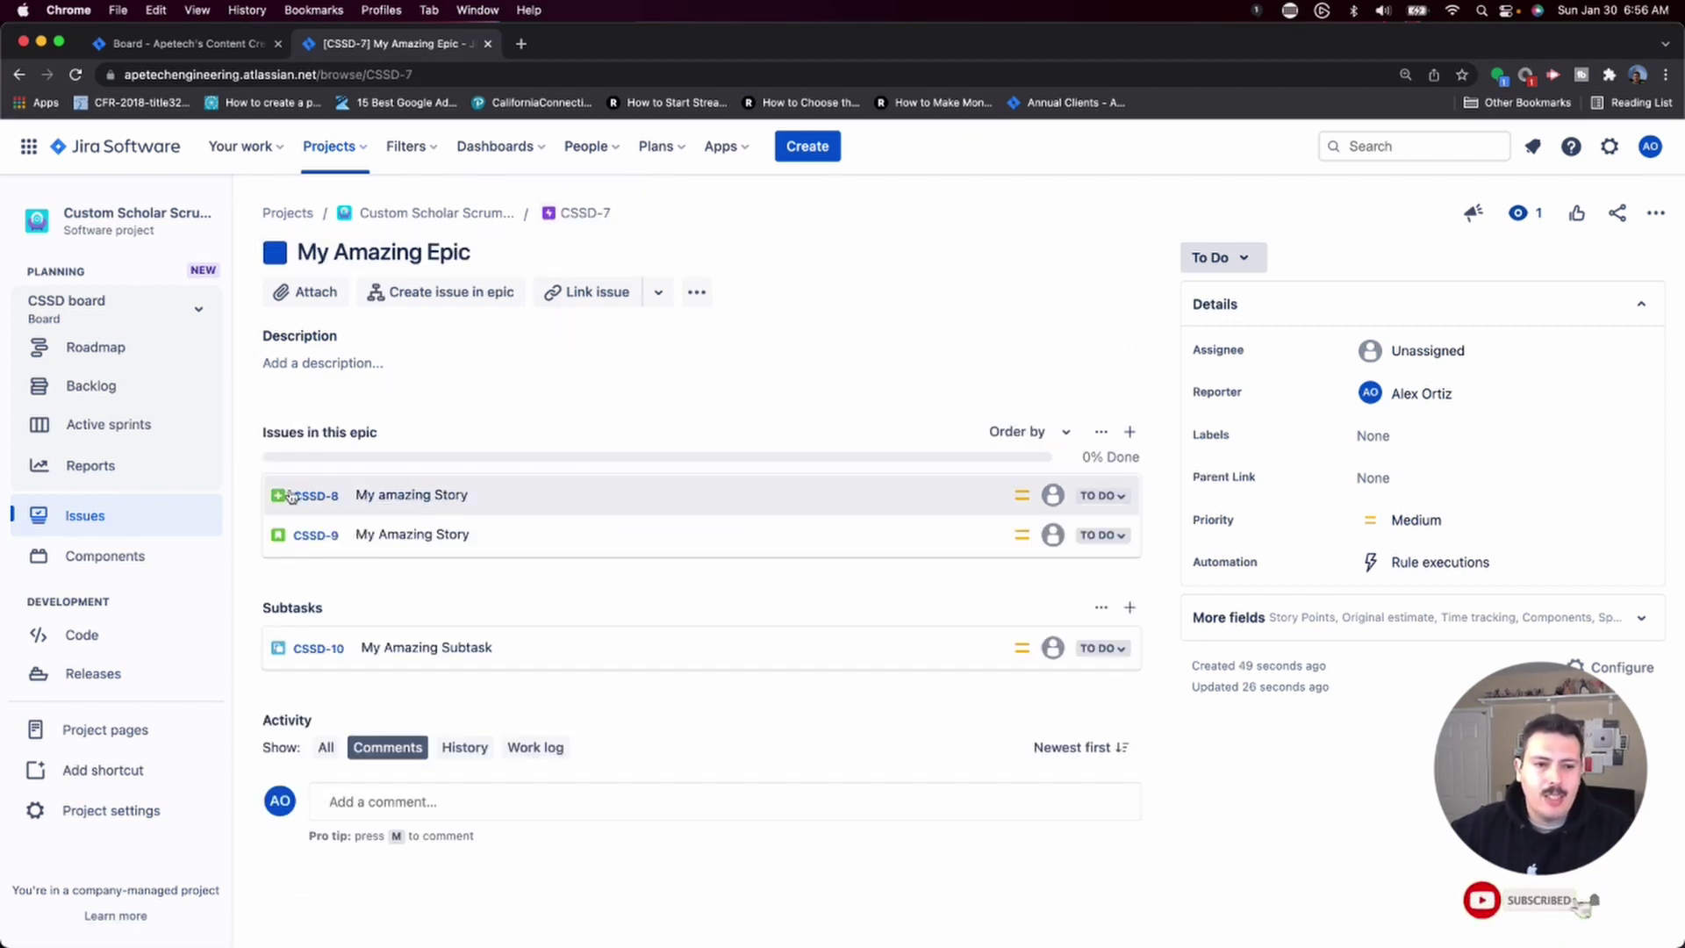
pyautogui.click(487, 493)
pyautogui.write('Initiat')
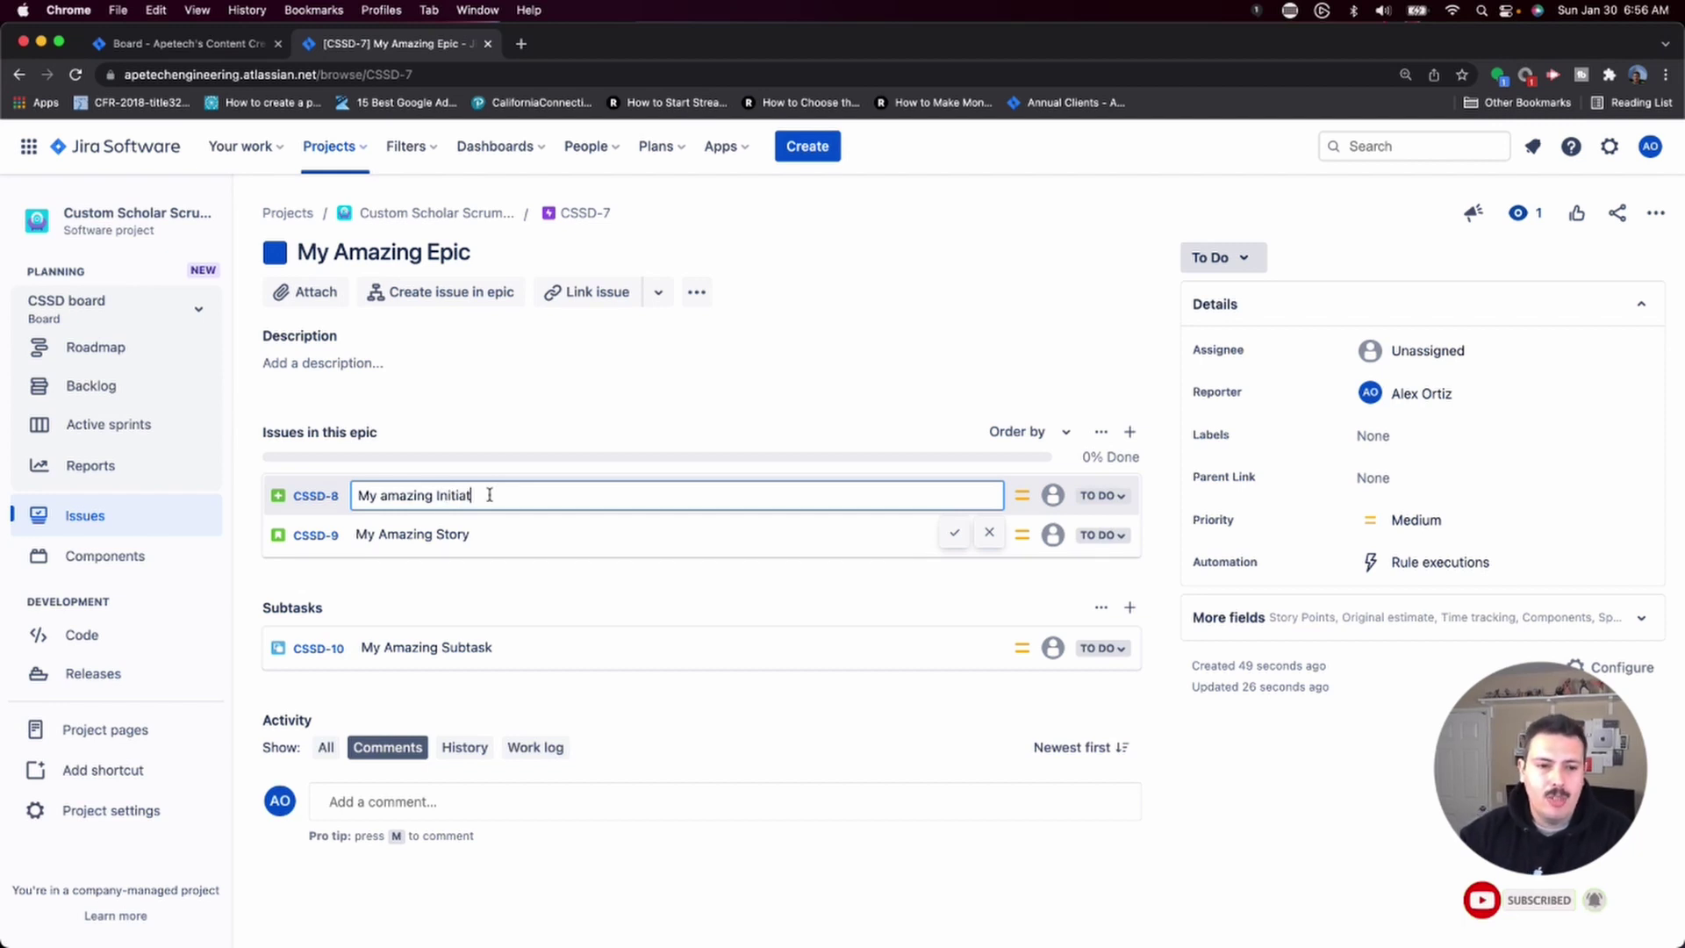
pyautogui.write('ive')
pyautogui.press('Return')
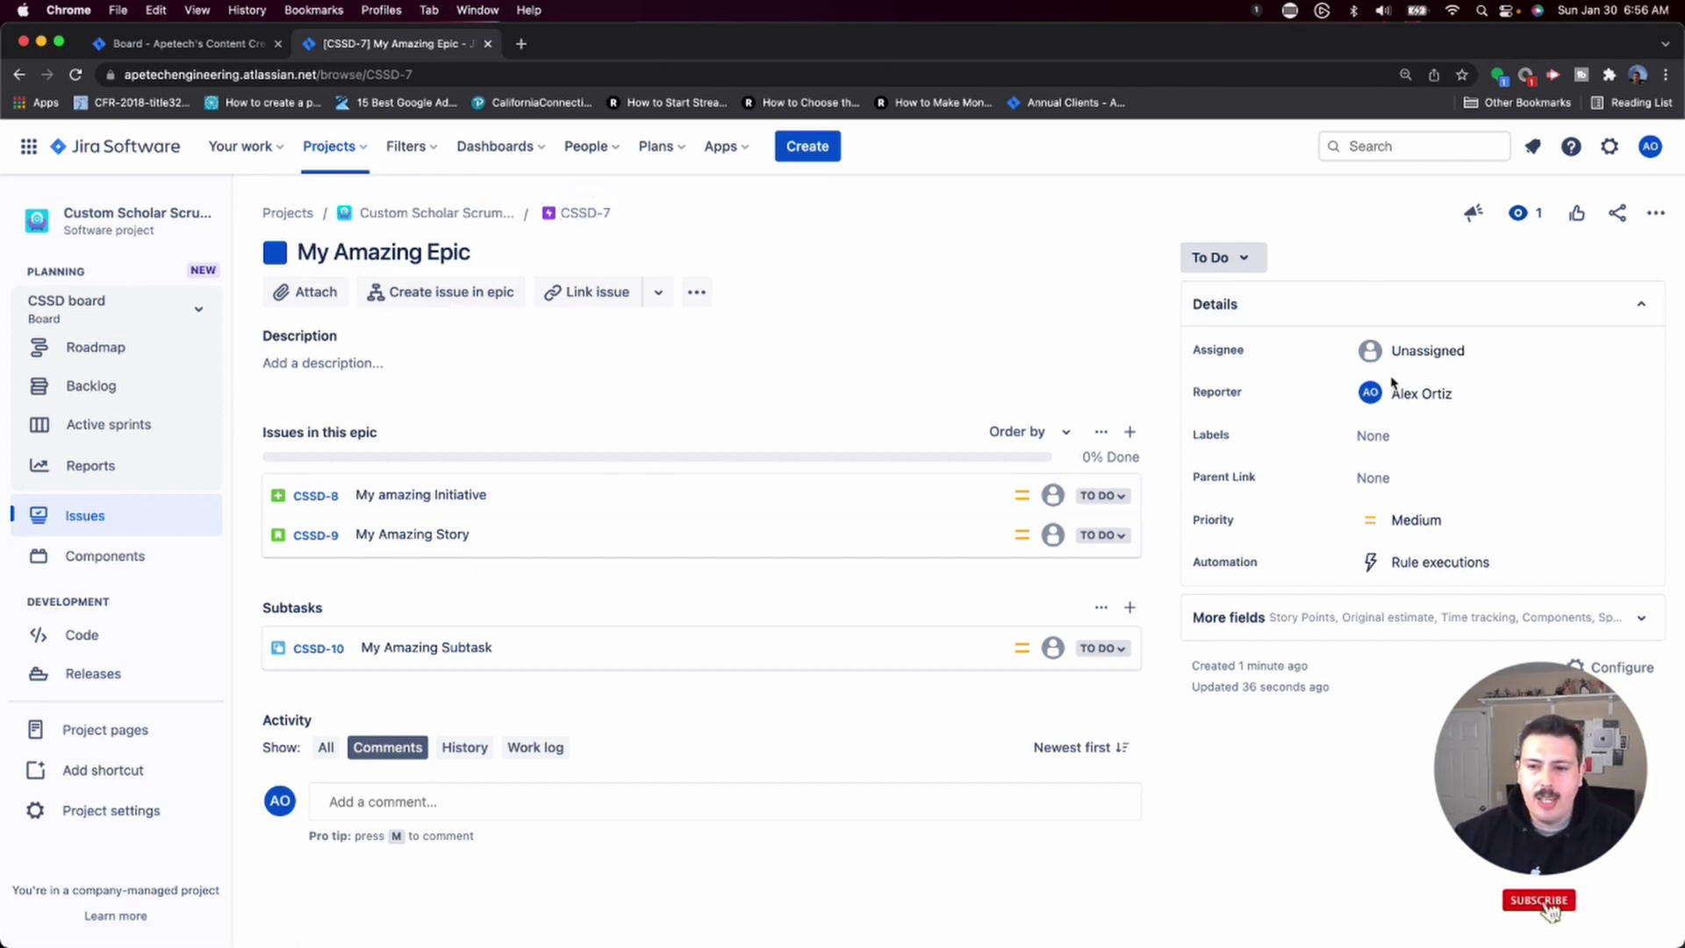
# Step: Set epic CSSD-7's Parent Link to CSSD-8 My amazing Initiative
pyautogui.click(1414, 483)
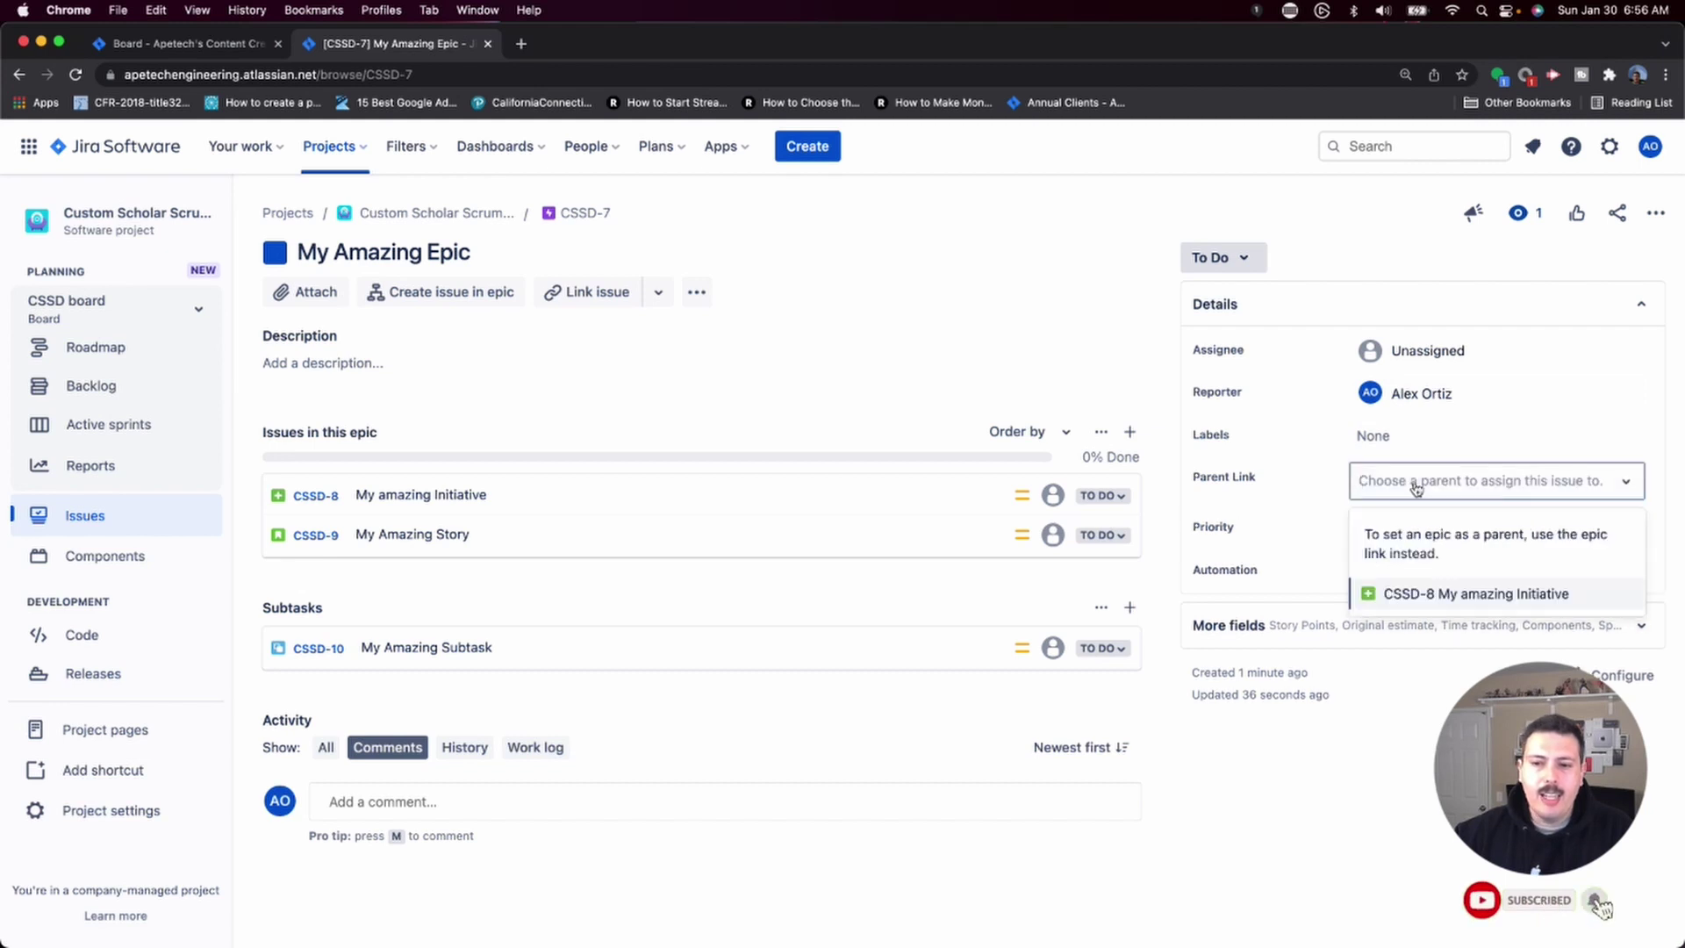
pyautogui.click(1394, 599)
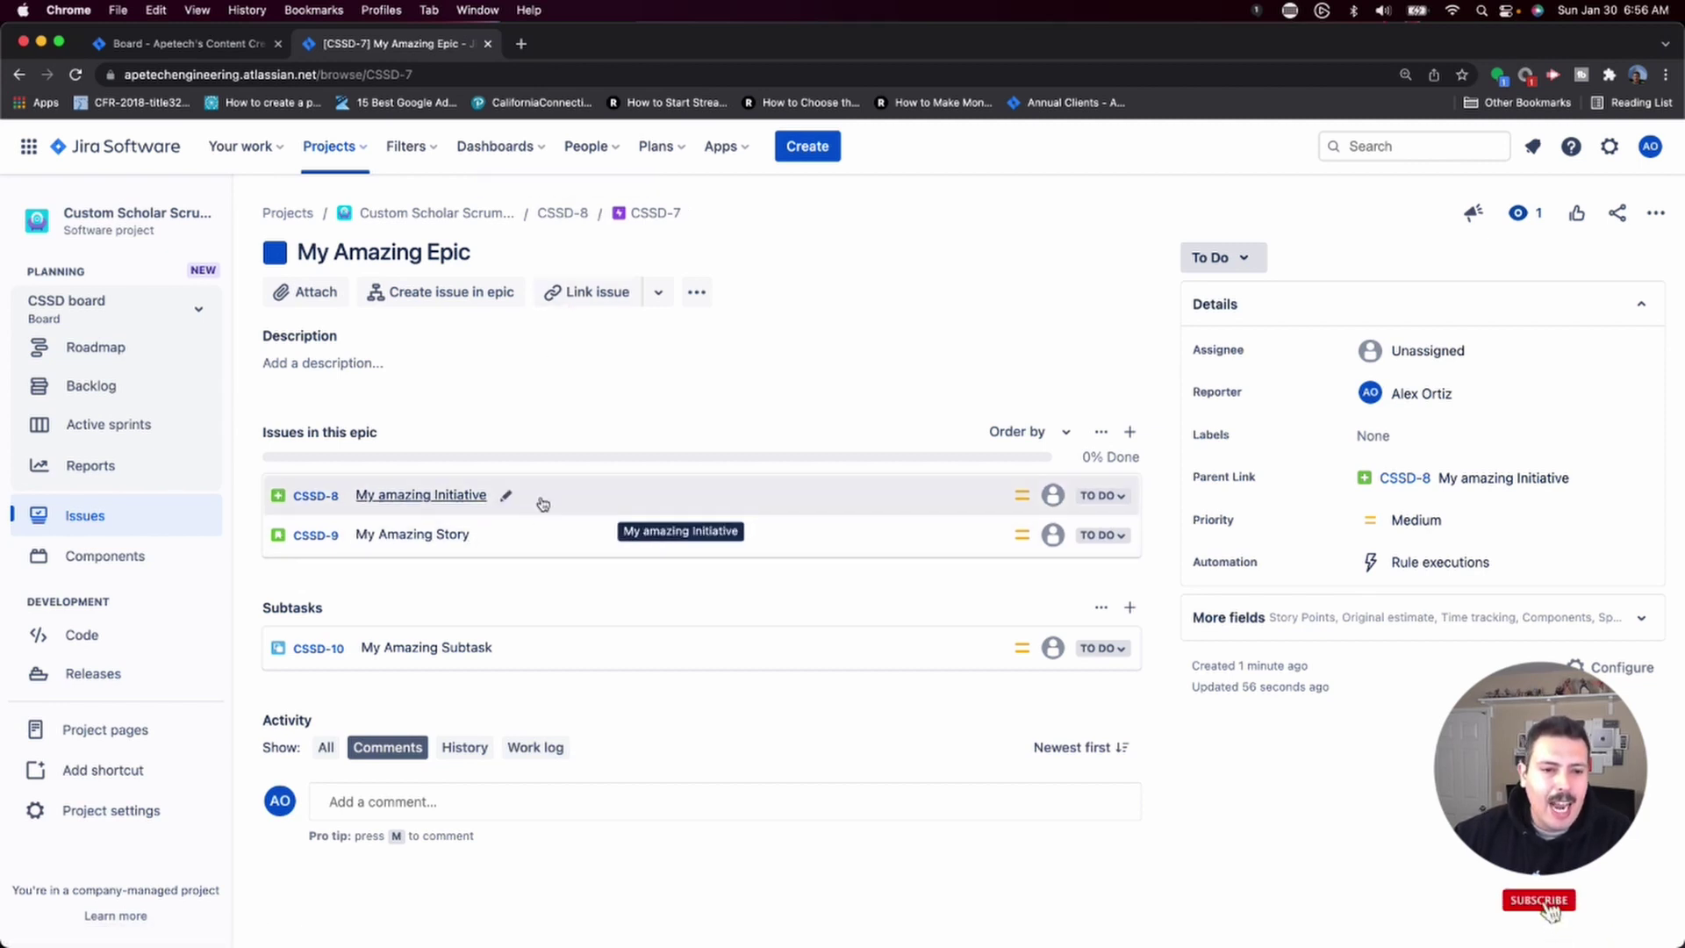
pyautogui.moveTo(421, 504)
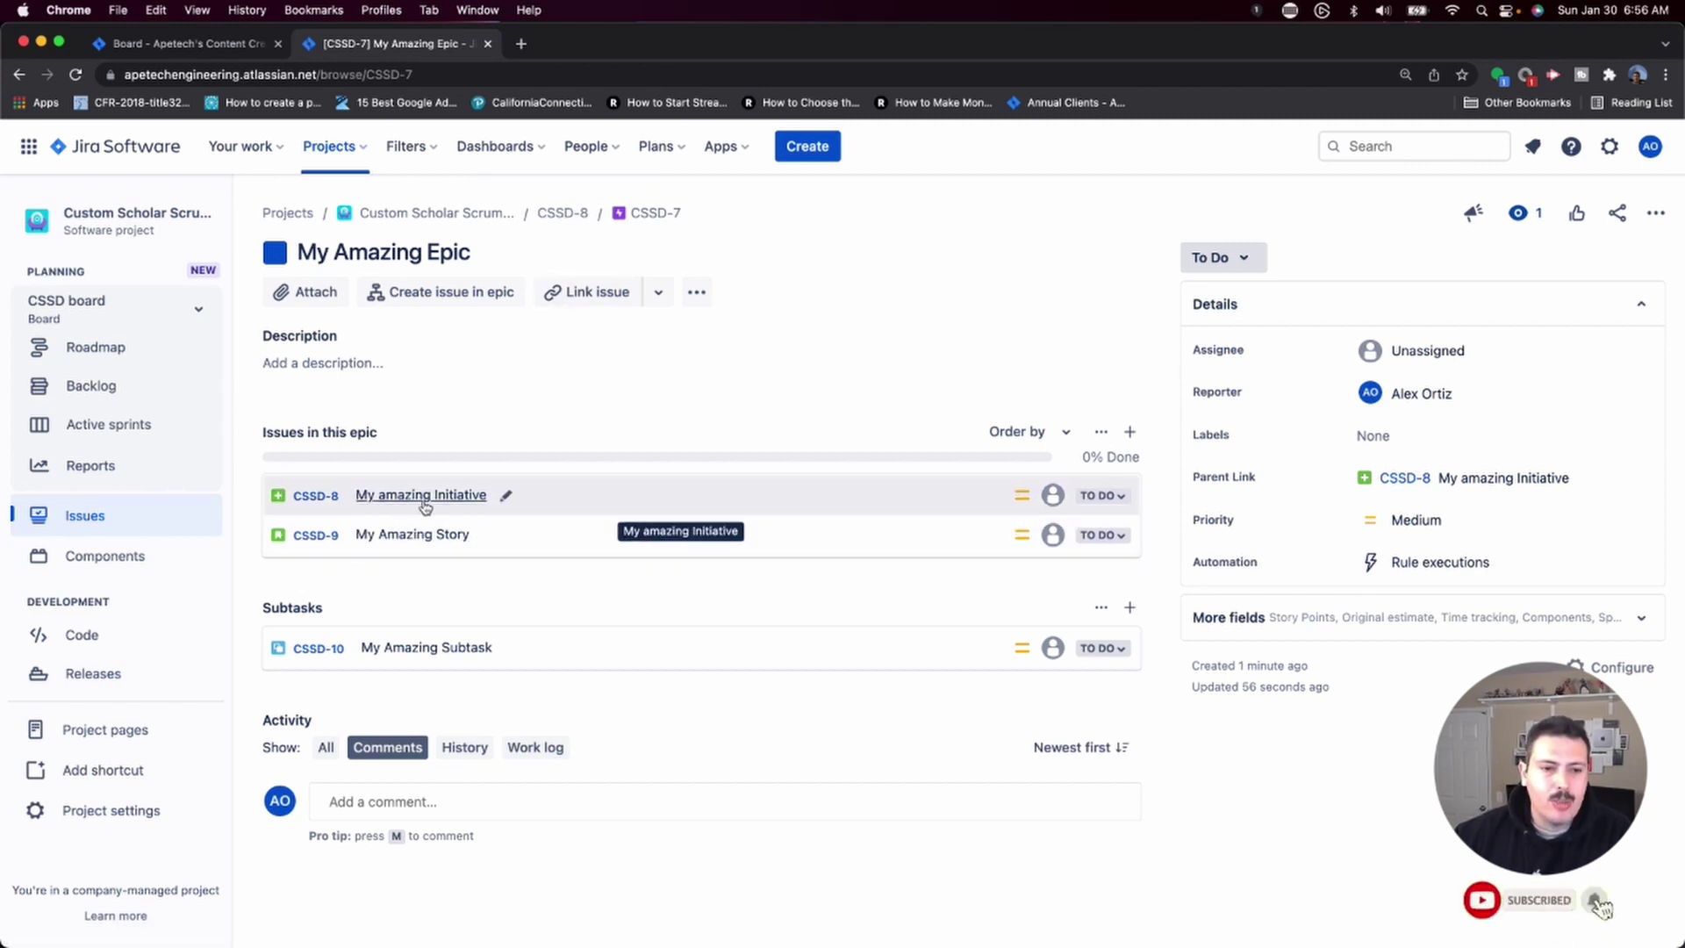
# Step: Open initiative CSSD-8 and clear its Epic Link to None
pyautogui.click(904, 504)
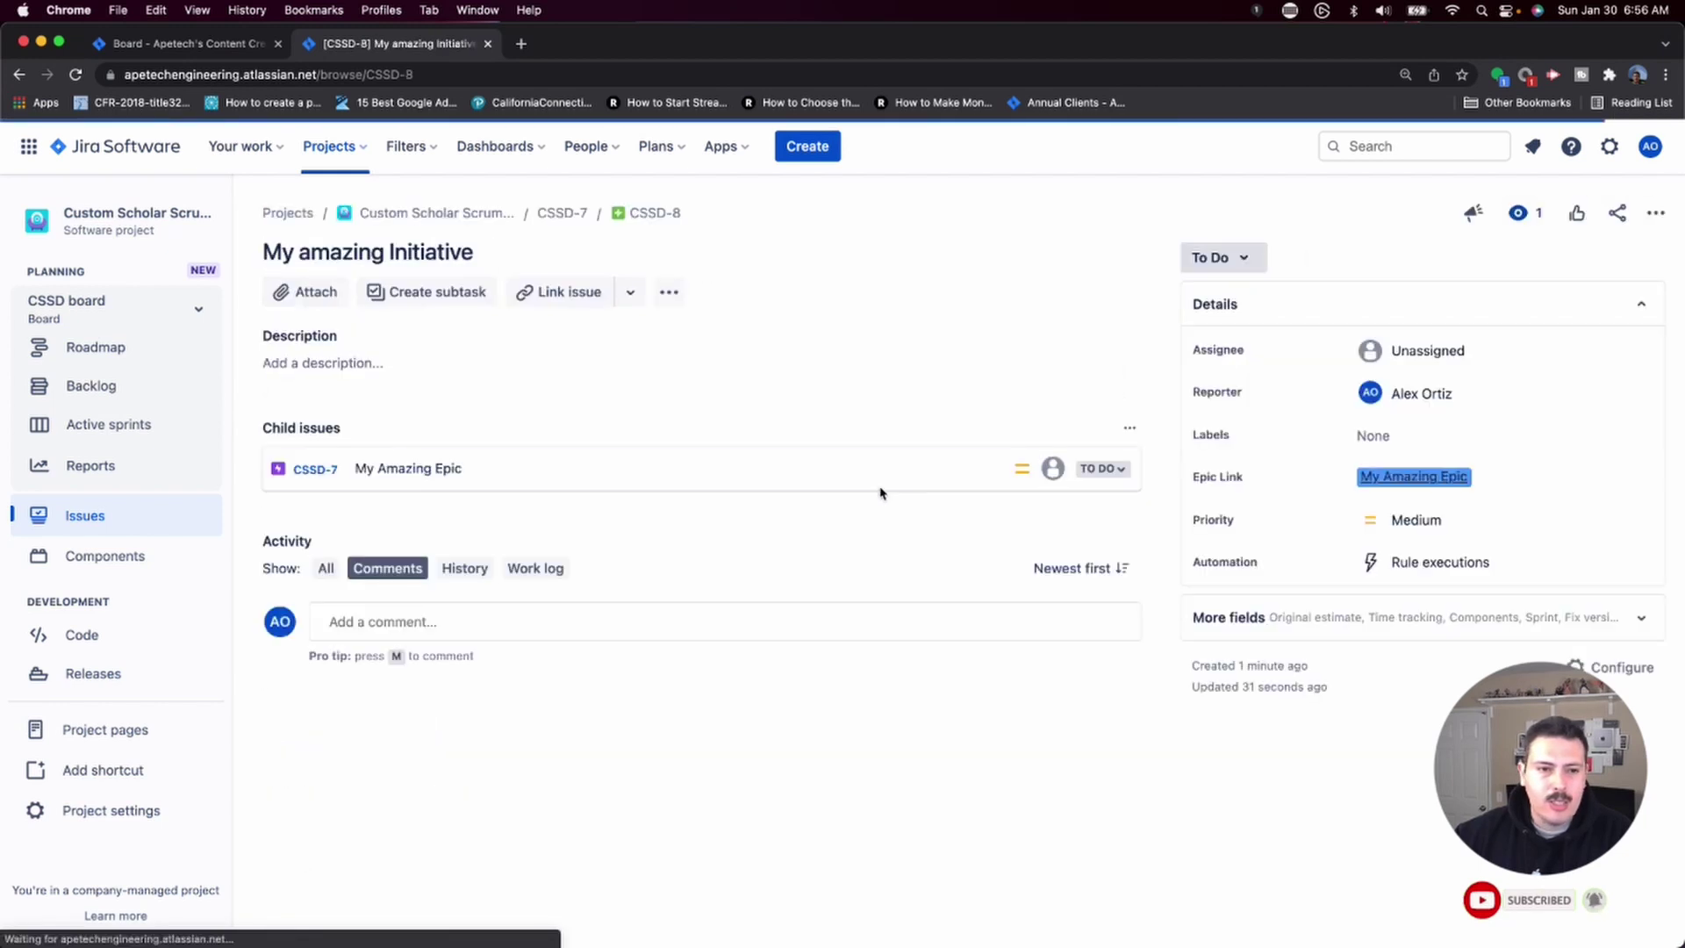
pyautogui.click(1507, 484)
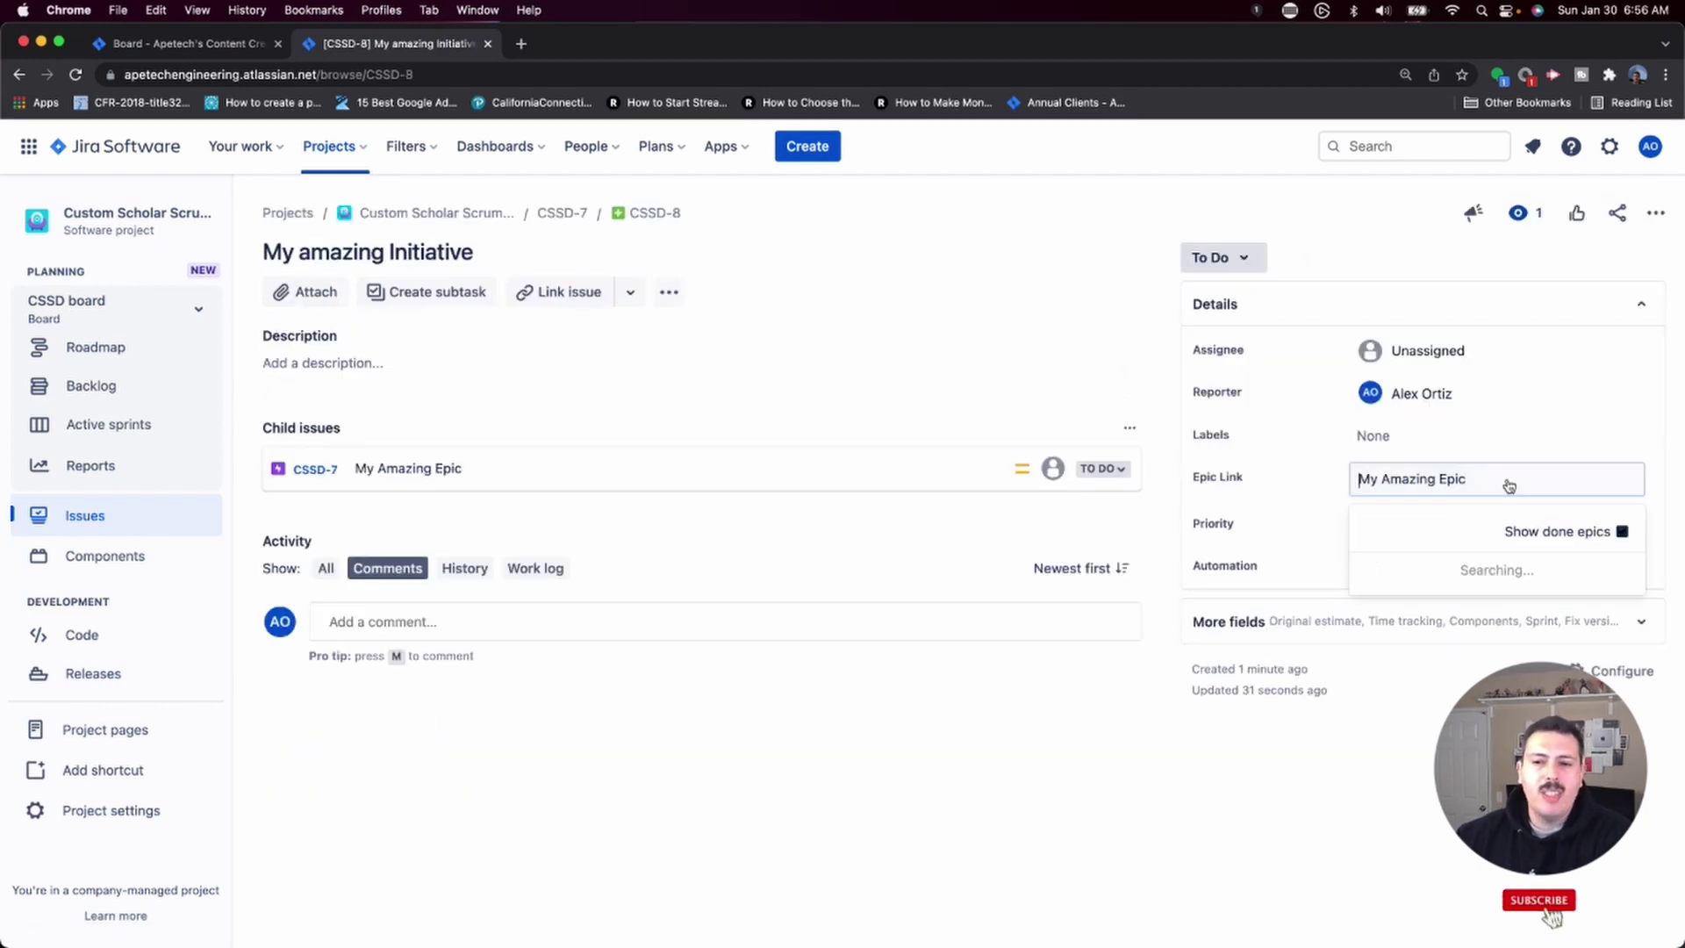
pyautogui.click(1626, 480)
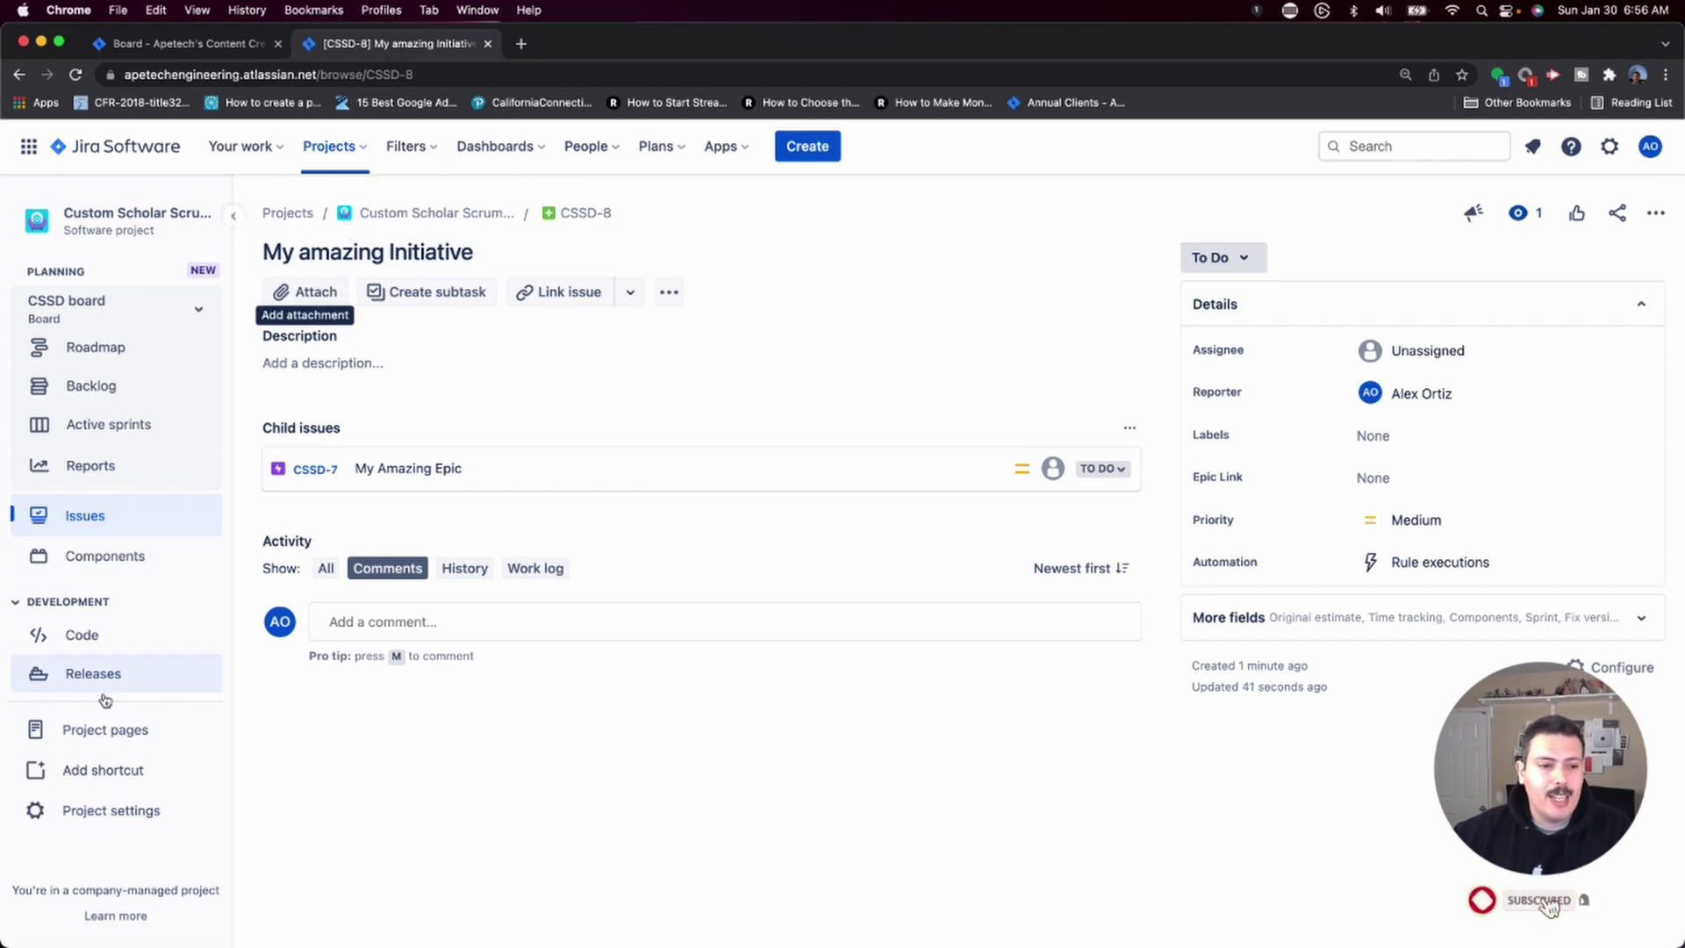
# Step: Reopen the project's Screens settings and expand the CSSD: Scrum Default Screen Scheme
pyautogui.click(113, 812)
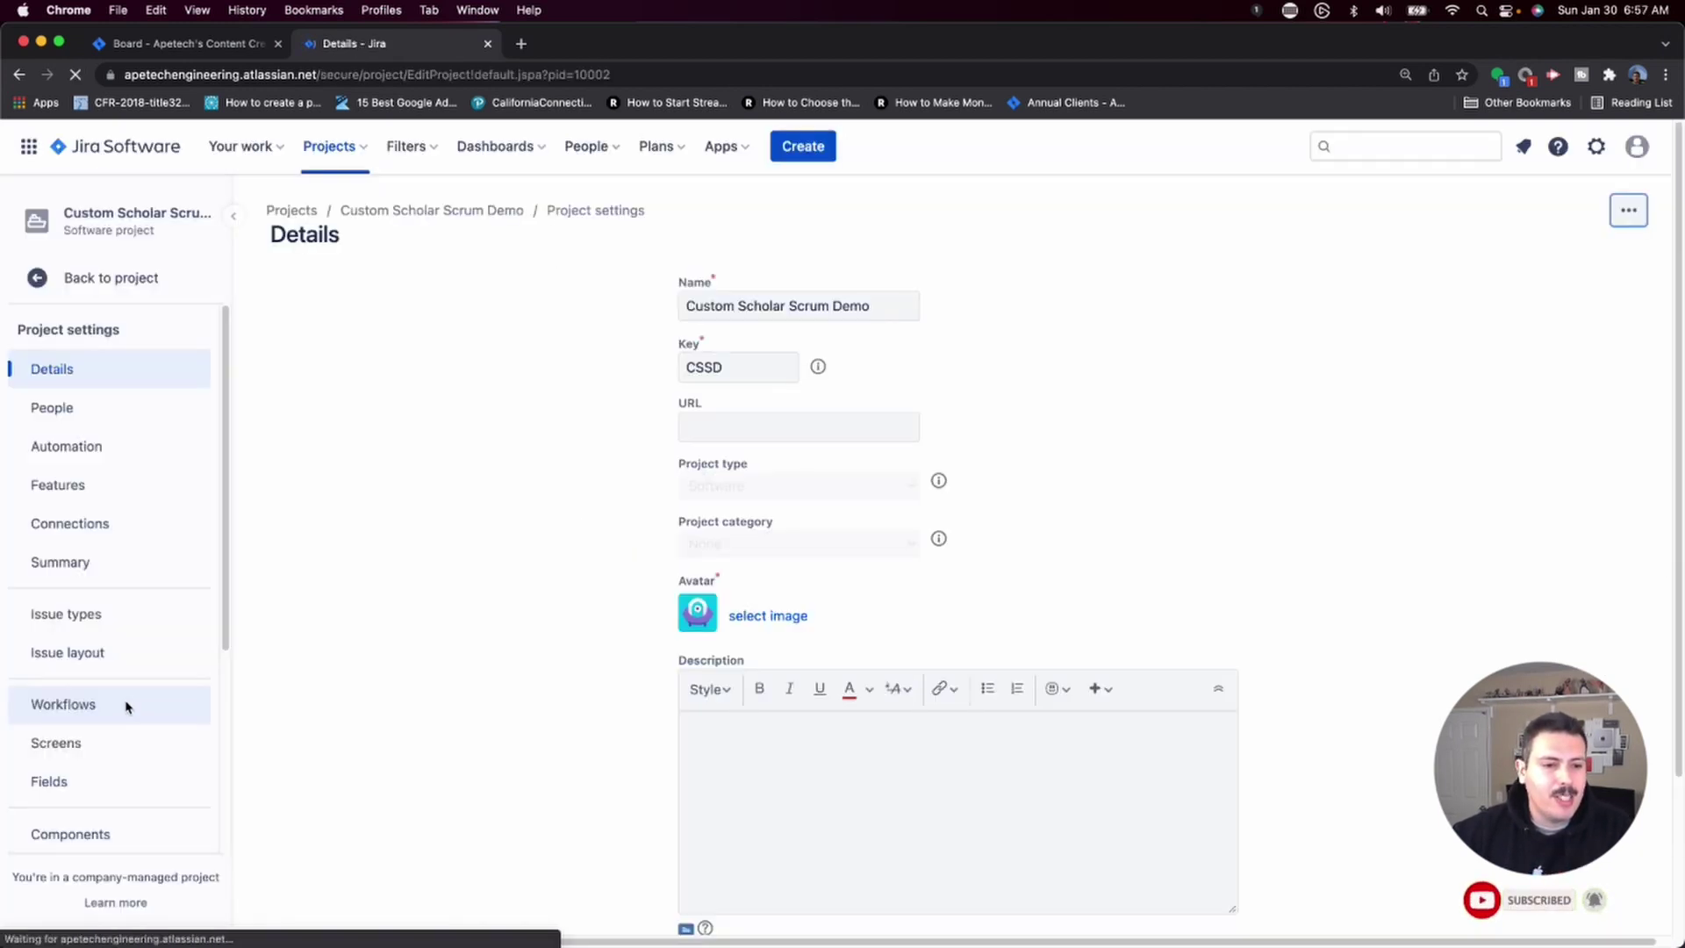
pyautogui.click(91, 745)
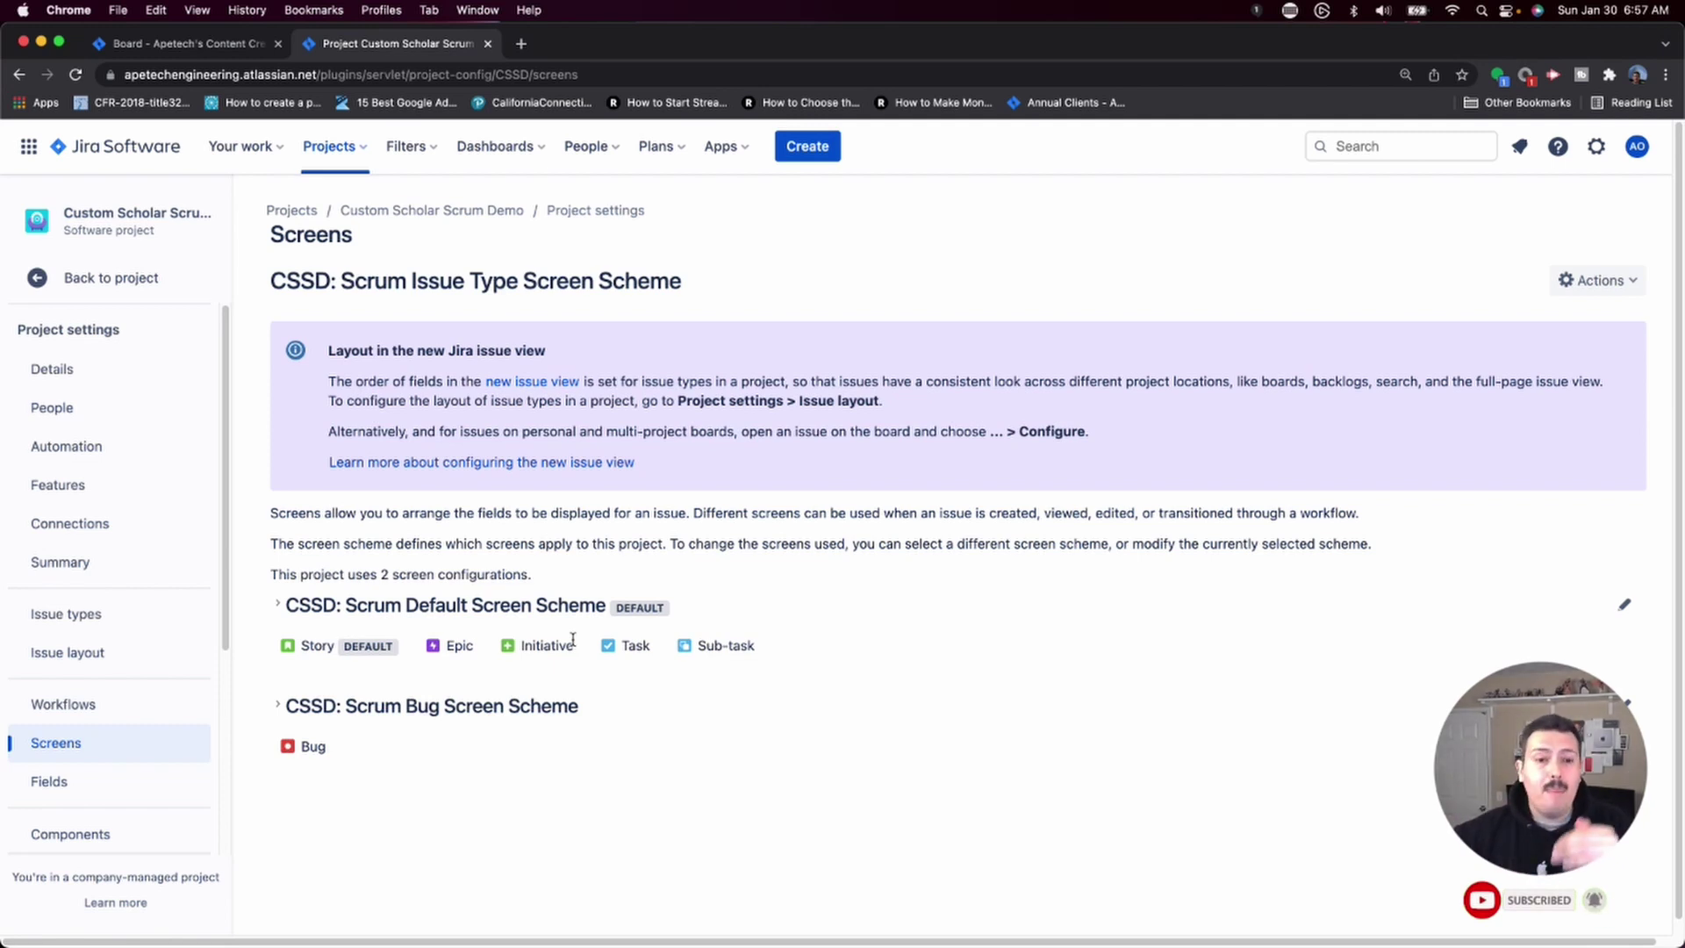
pyautogui.click(279, 609)
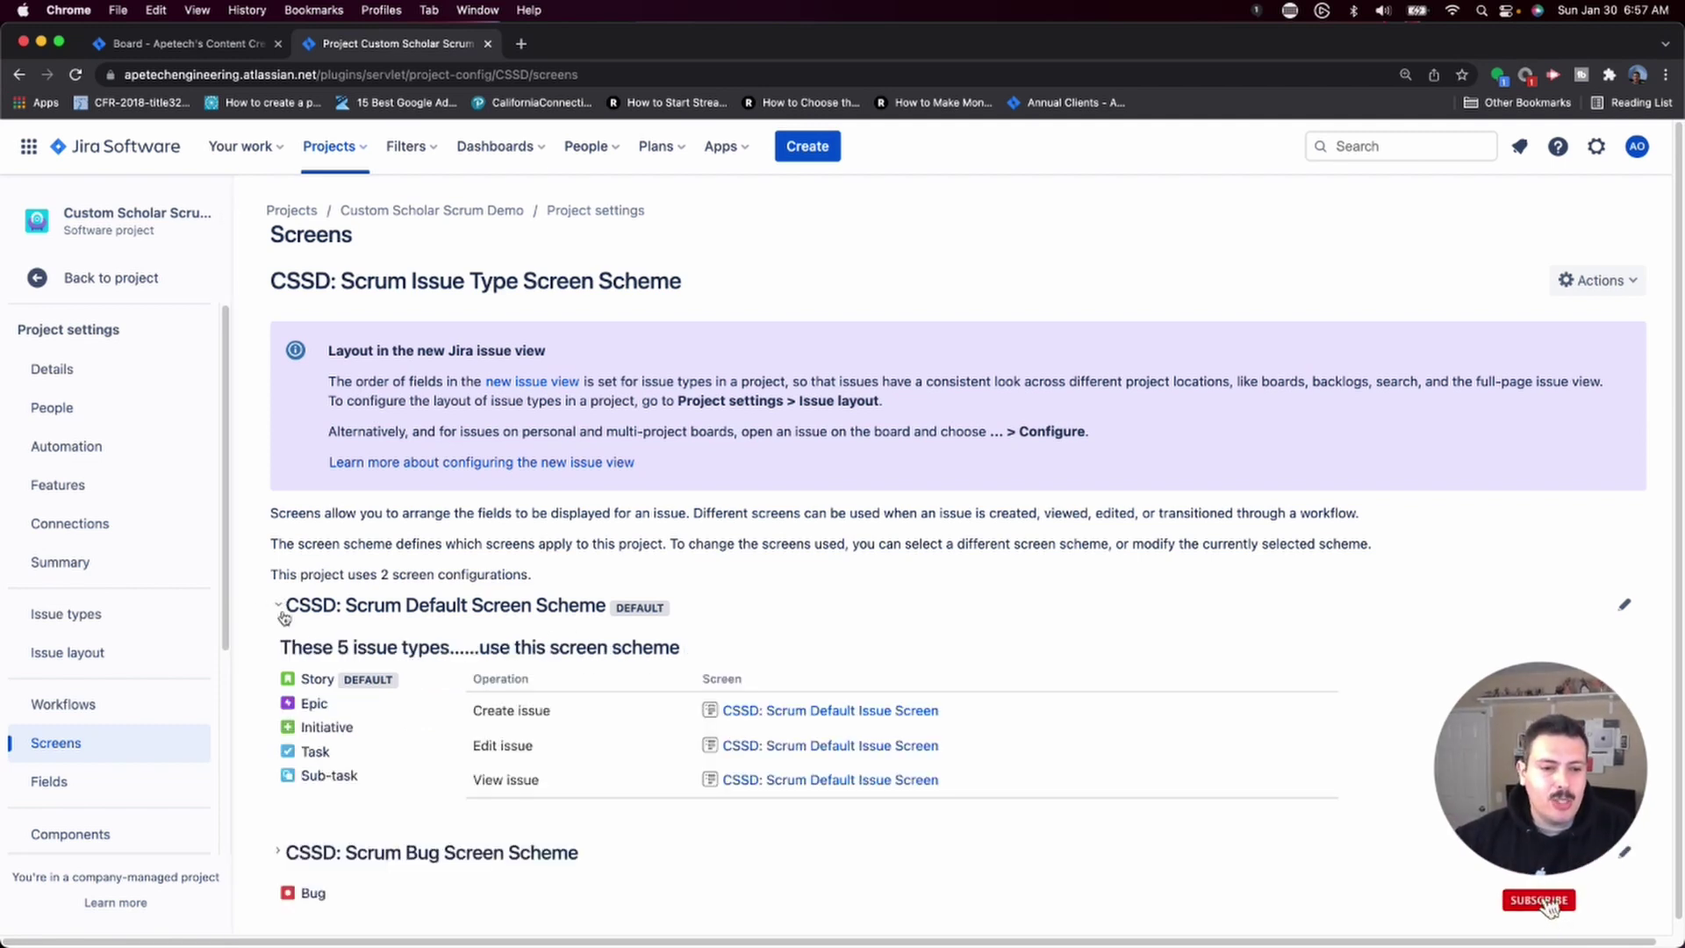
# Step: Open the CSSD: Scrum Default Issue Screen configuration to review fields like Parent Link and Epic Link
pyautogui.click(805, 711)
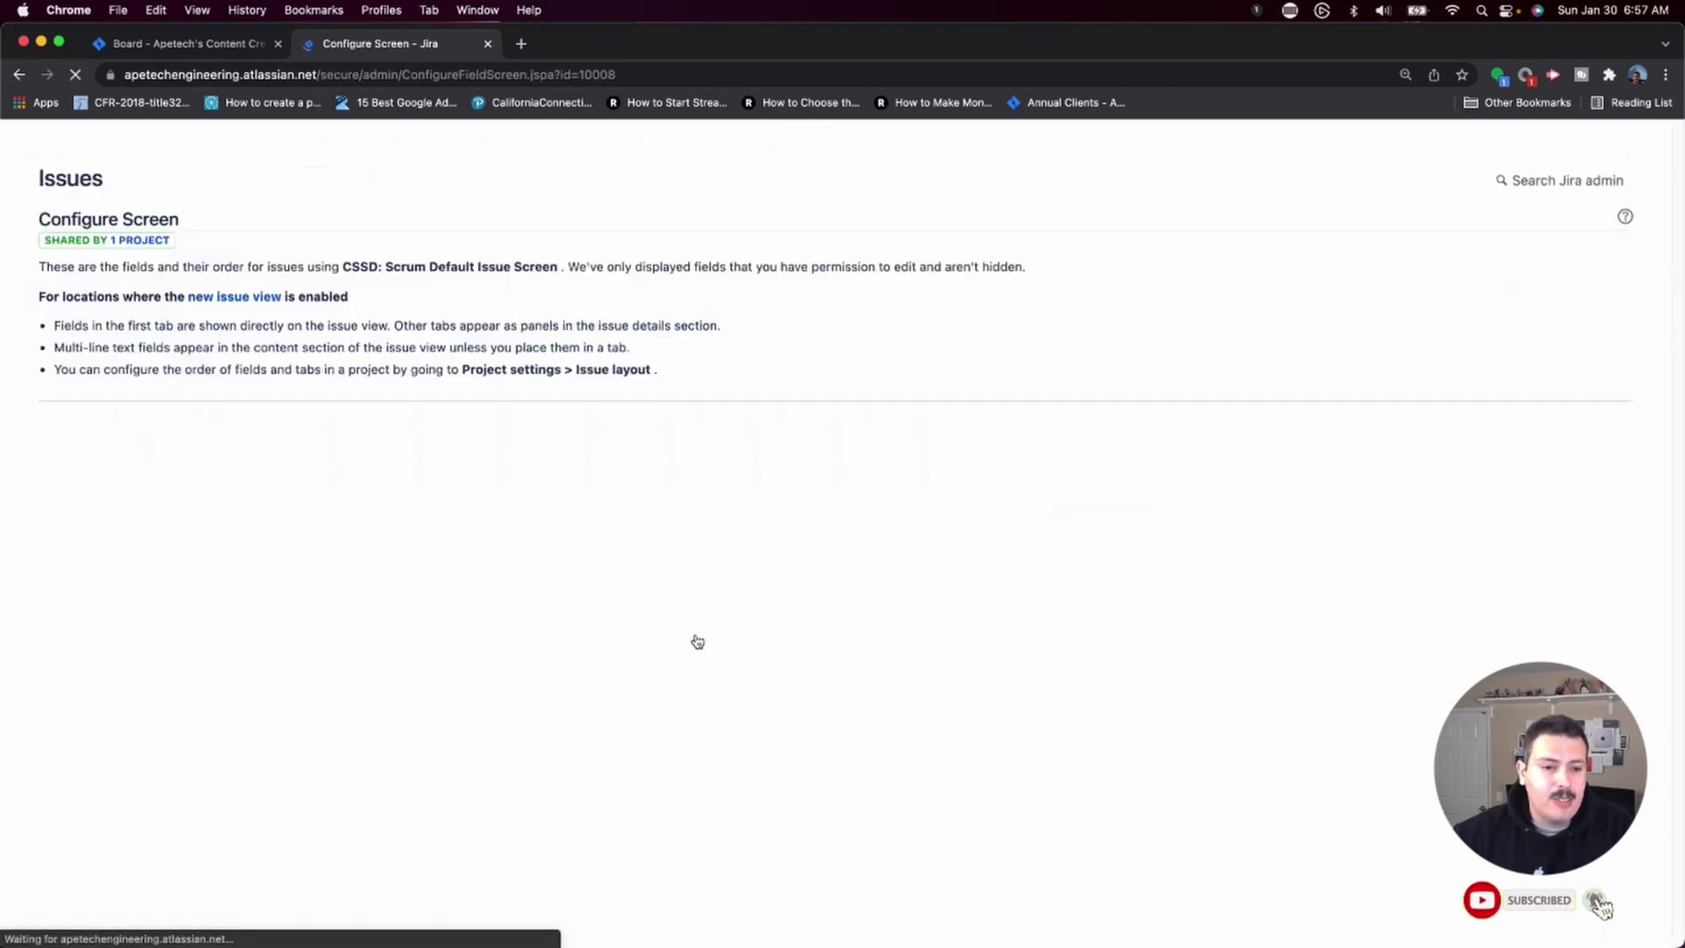
pyautogui.scroll(-2, 680, 632)
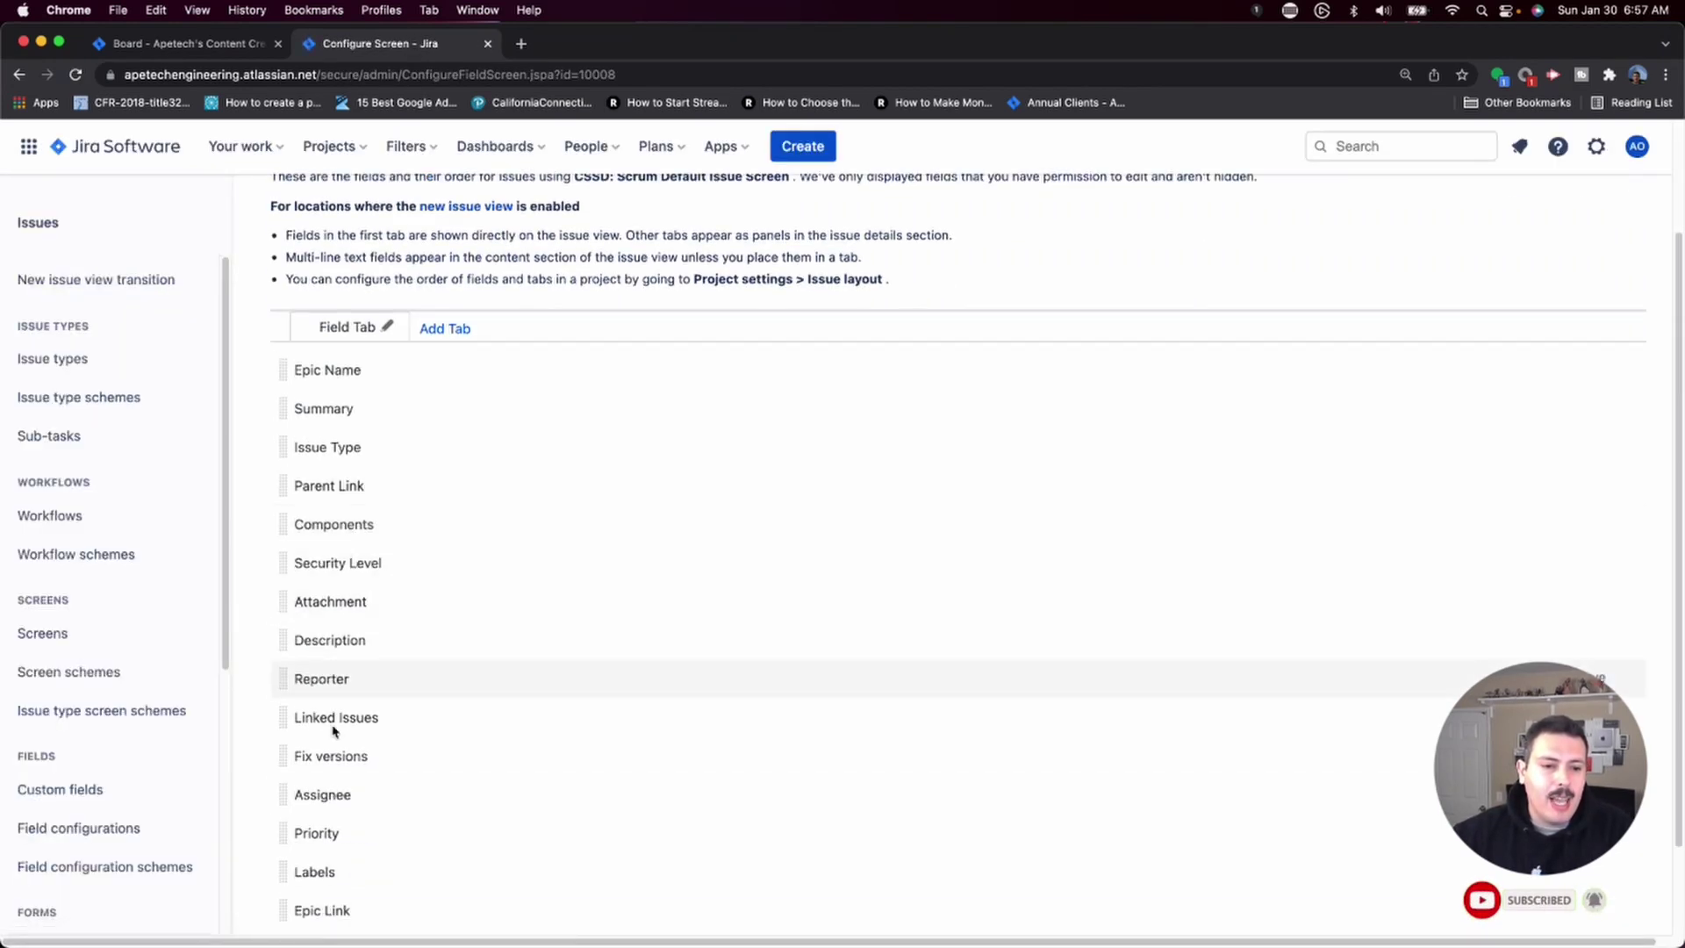
pyautogui.scroll(-1, 297, 873)
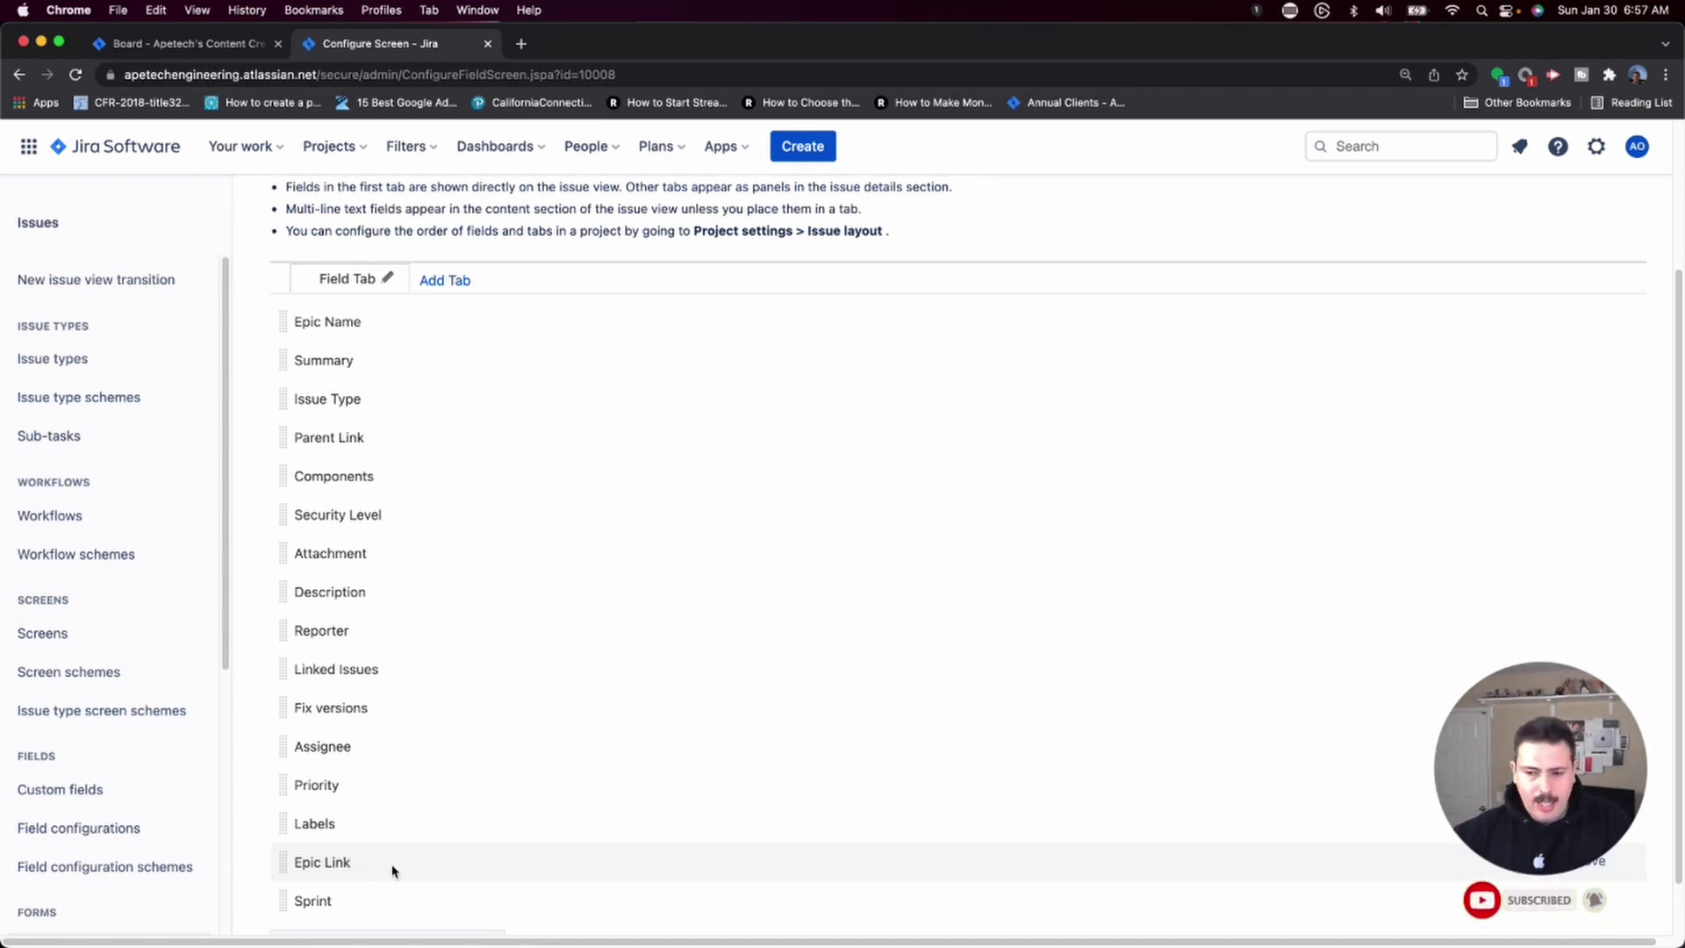
pyautogui.scroll(3, 387, 872)
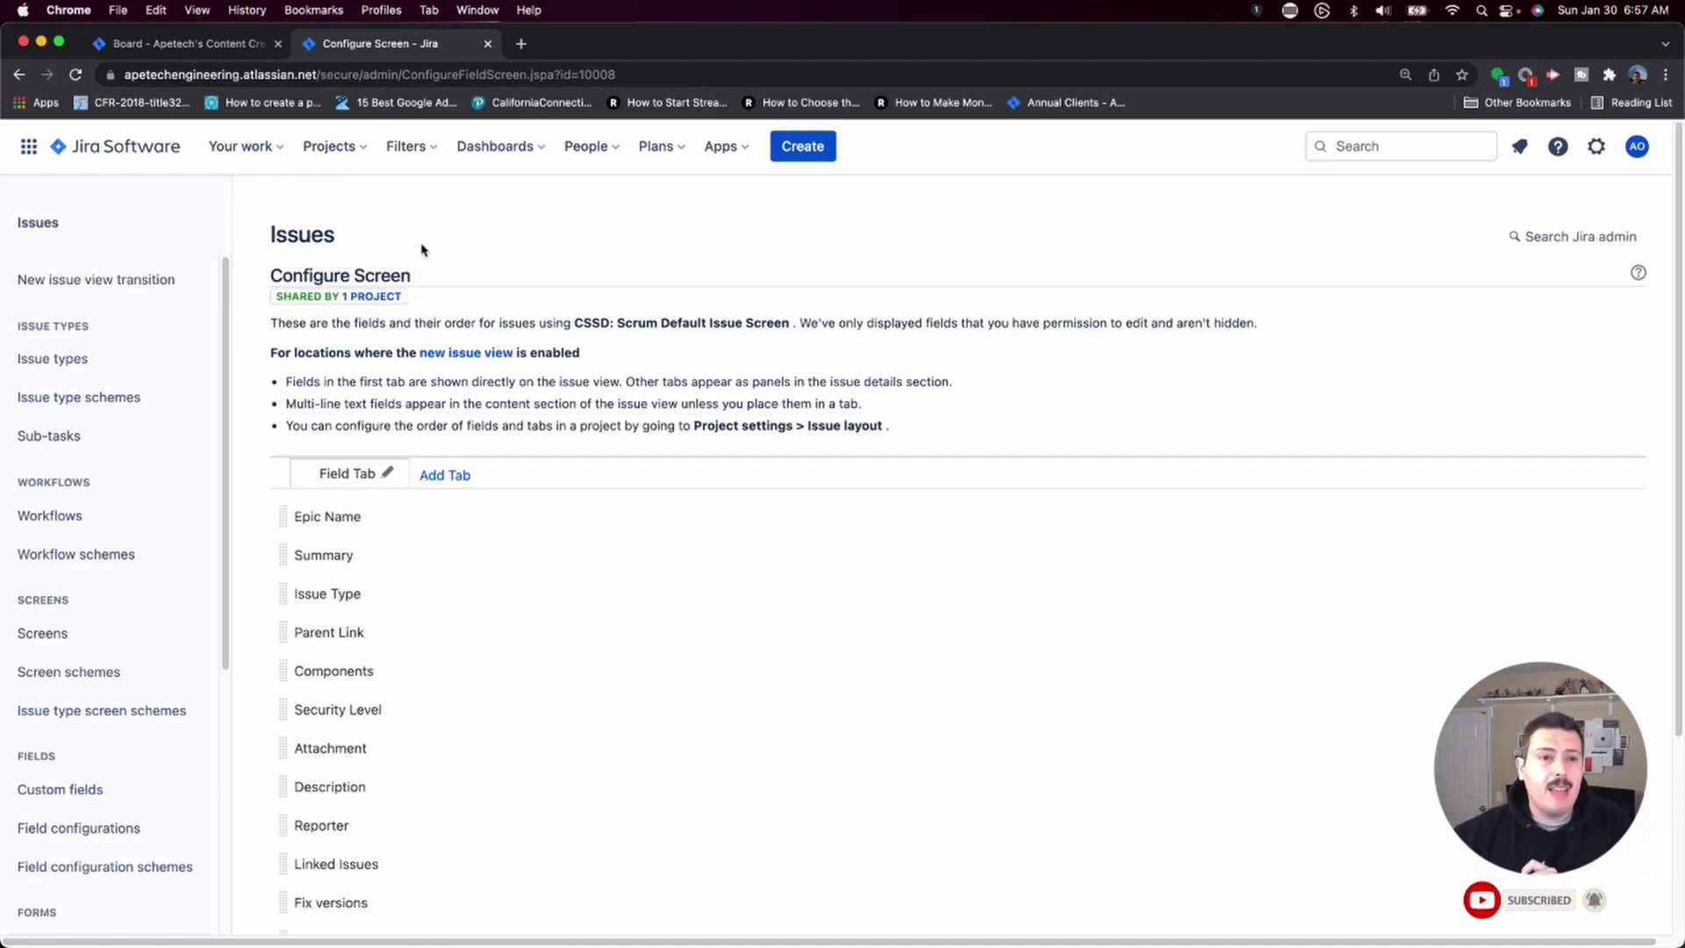
# Step: Go to the Custom Scholar Scrum Demo project's roadmap
pyautogui.click(329, 148)
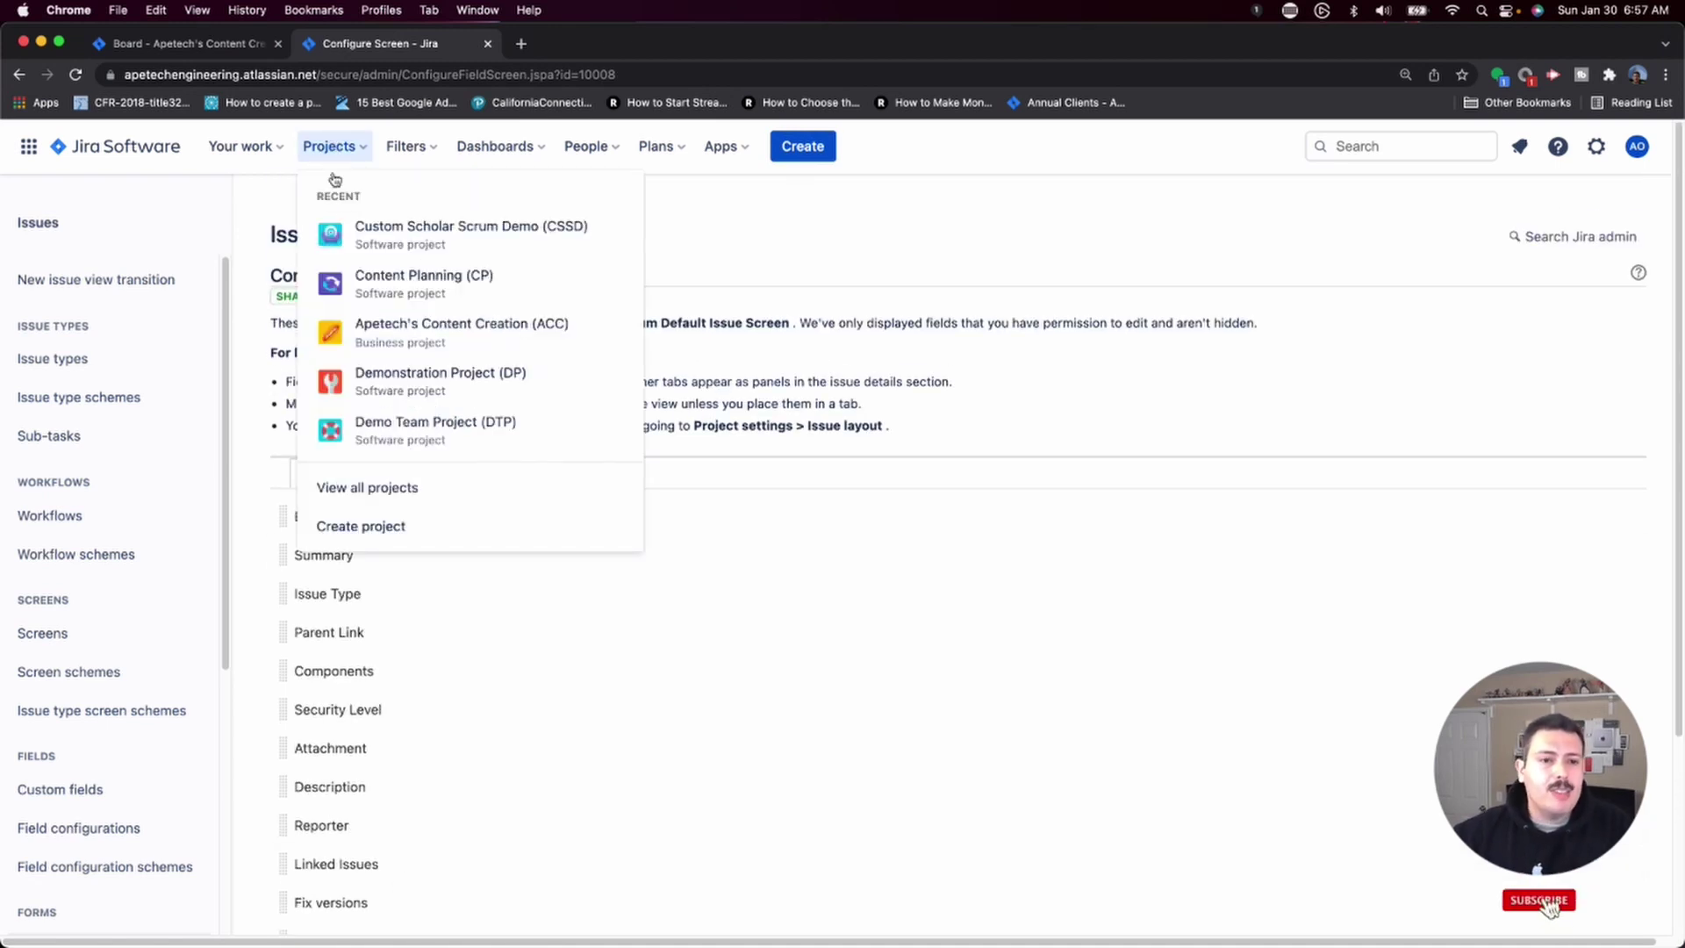
pyautogui.click(374, 219)
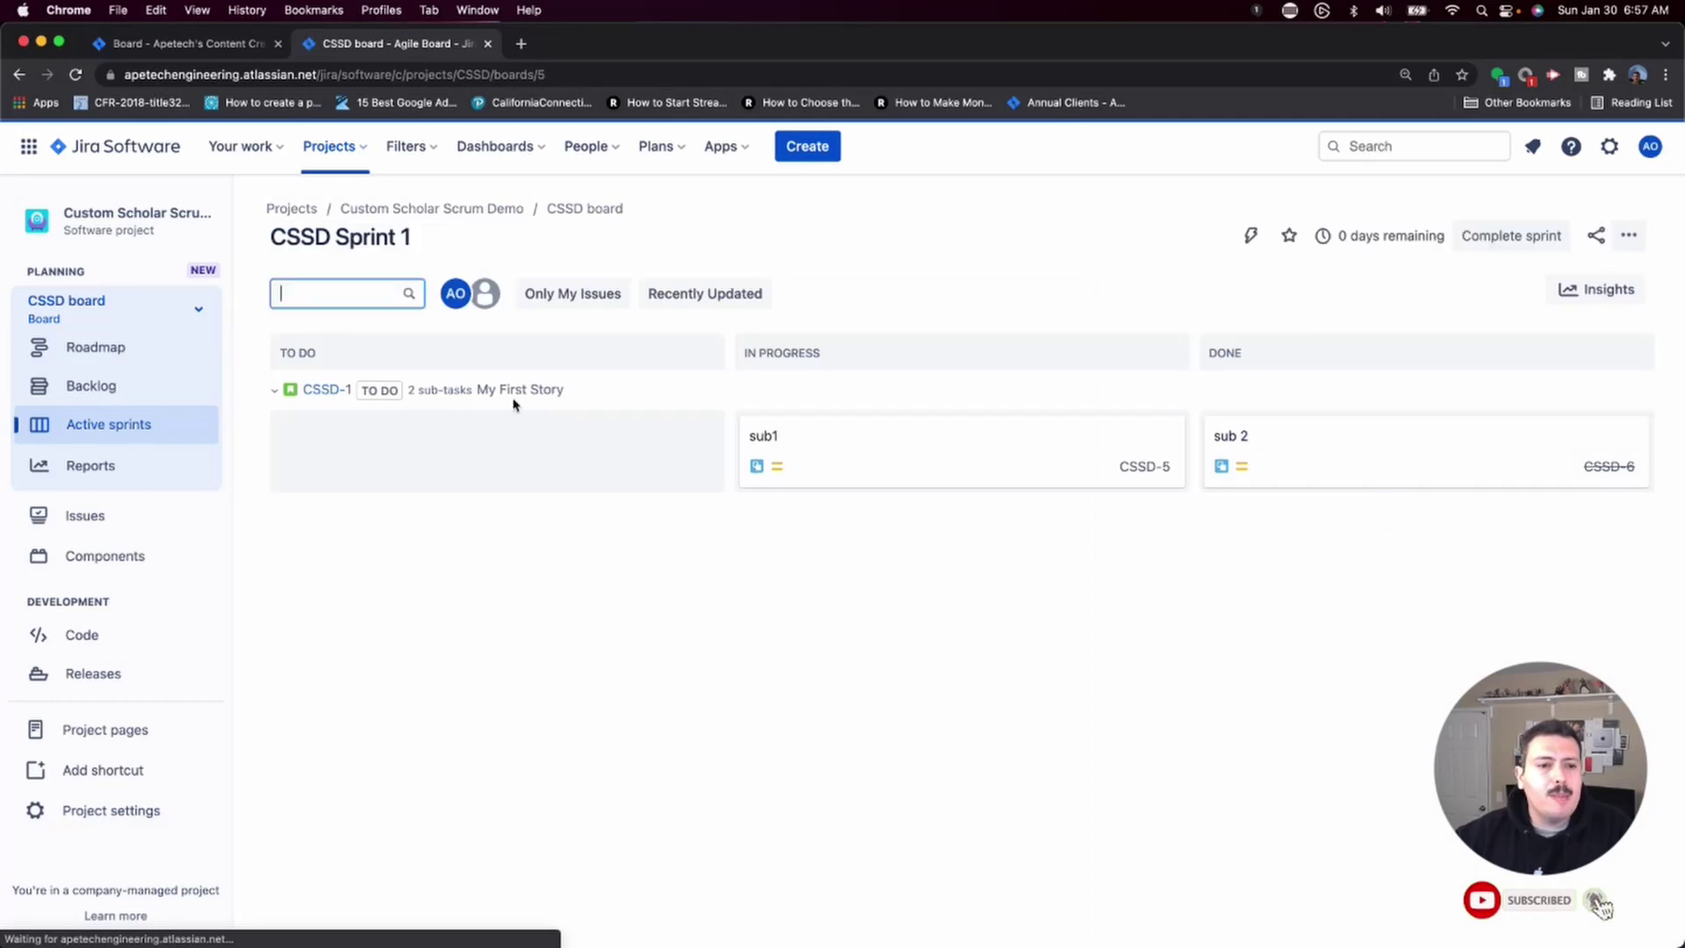
pyautogui.click(95, 347)
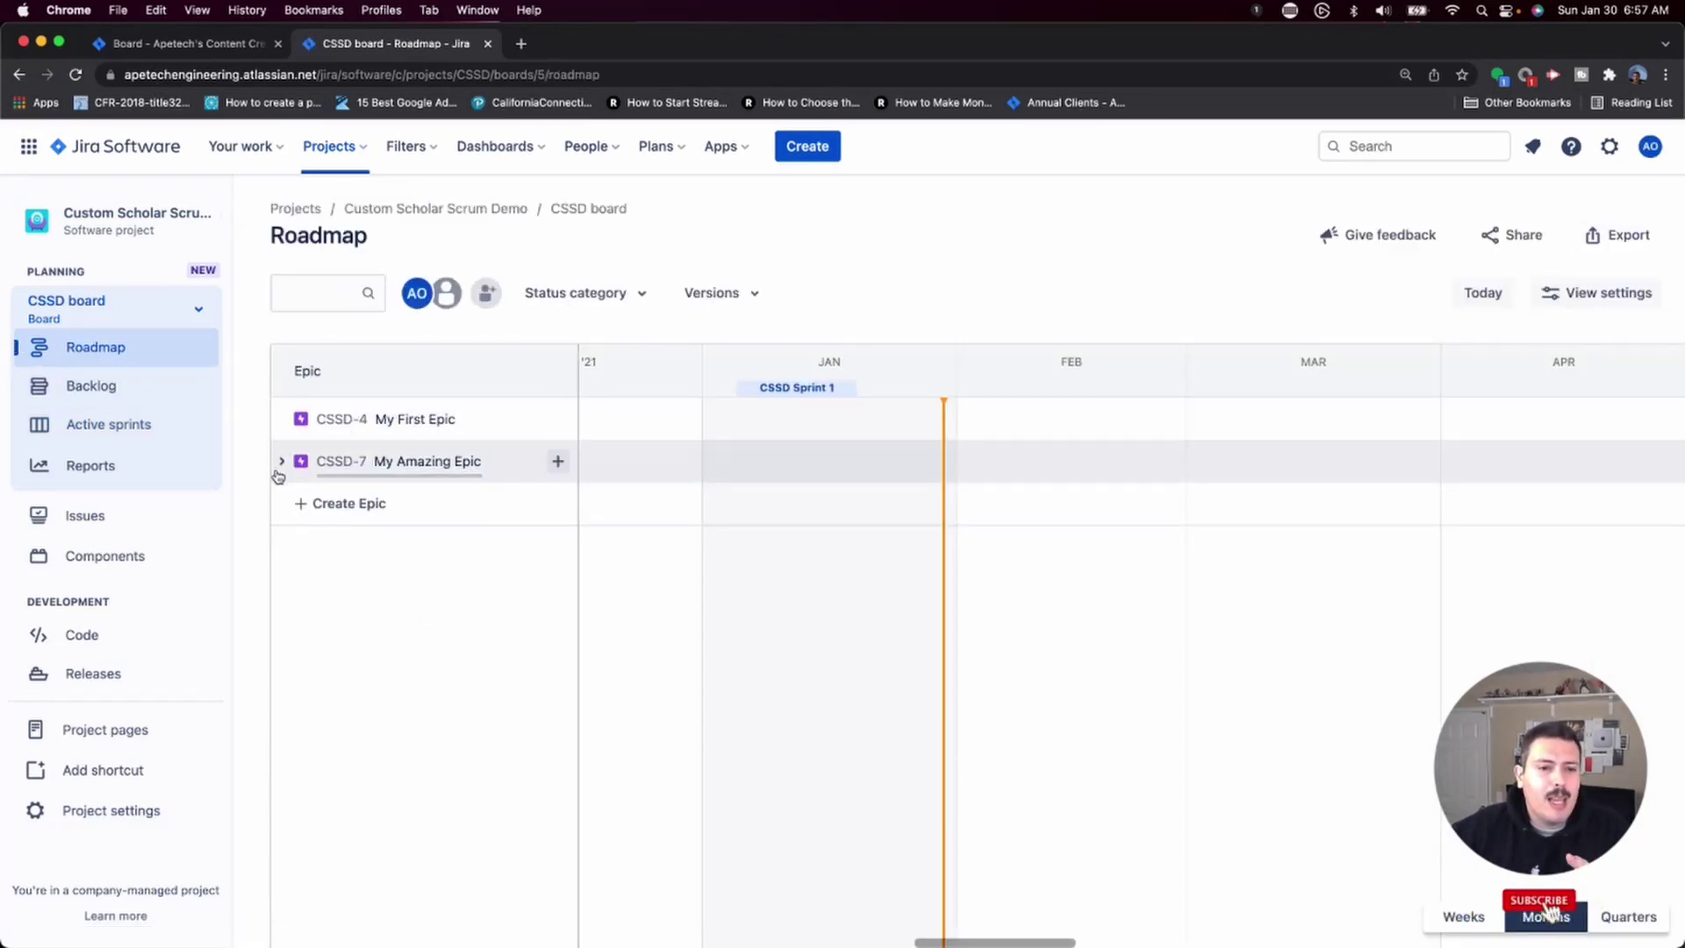
# Step: Expand My Amazing Epic (CSSD-7), view My Amazing Story, then open the epic's details
pyautogui.click(281, 461)
pyautogui.click(379, 507)
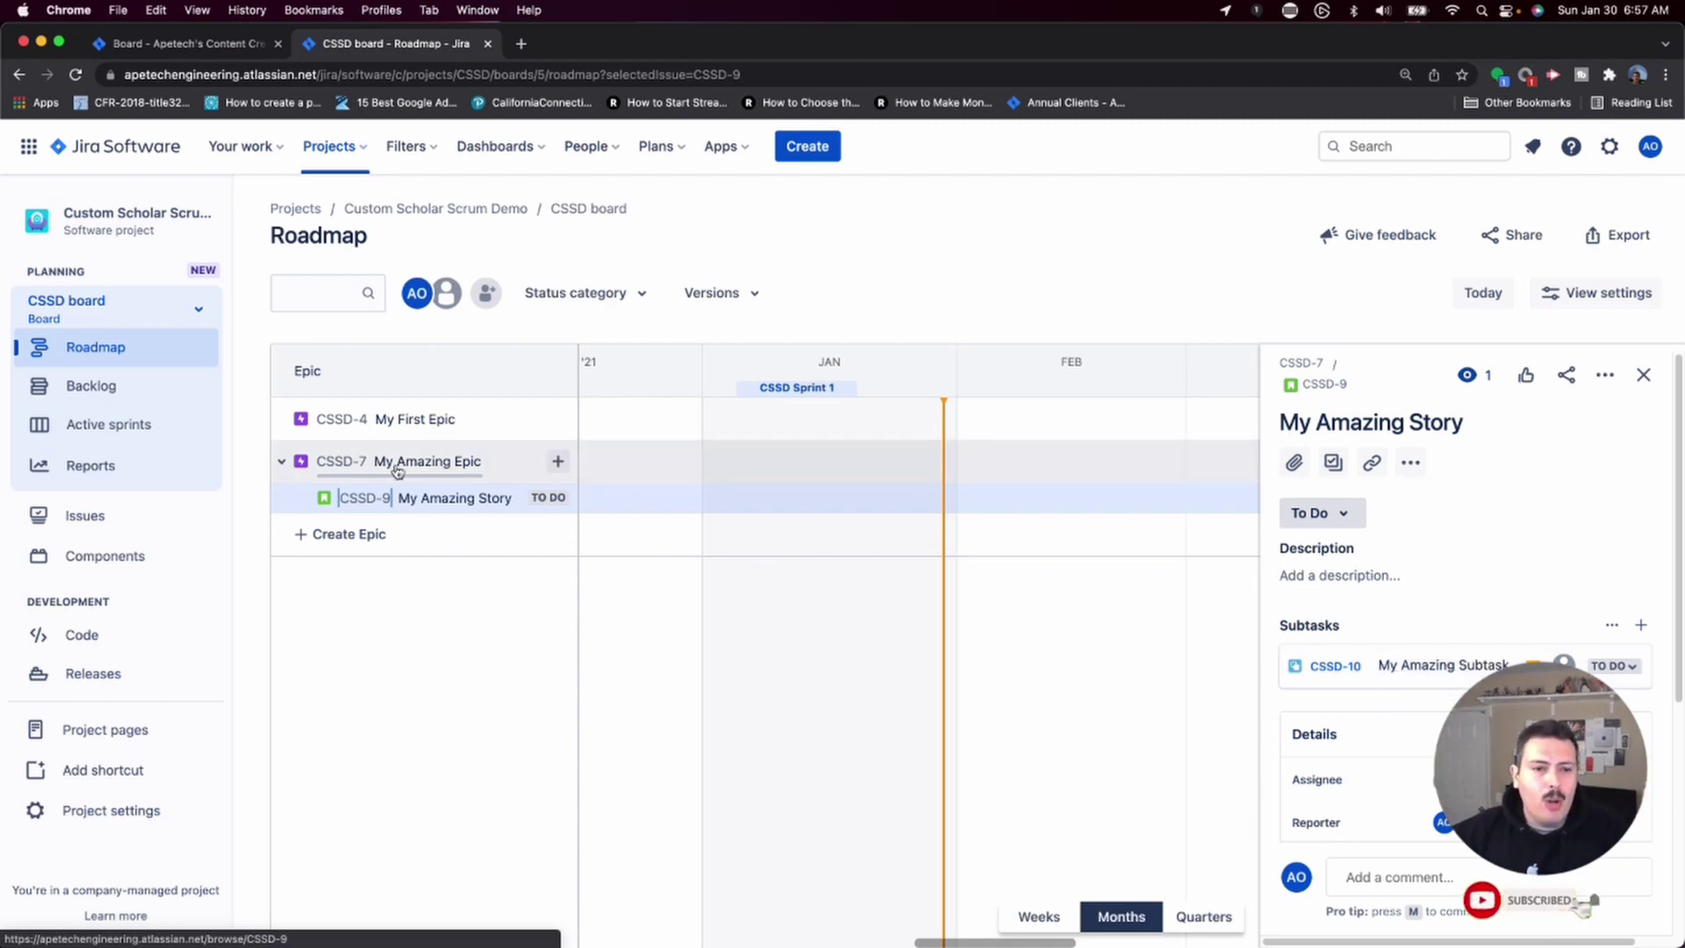
pyautogui.click(331, 465)
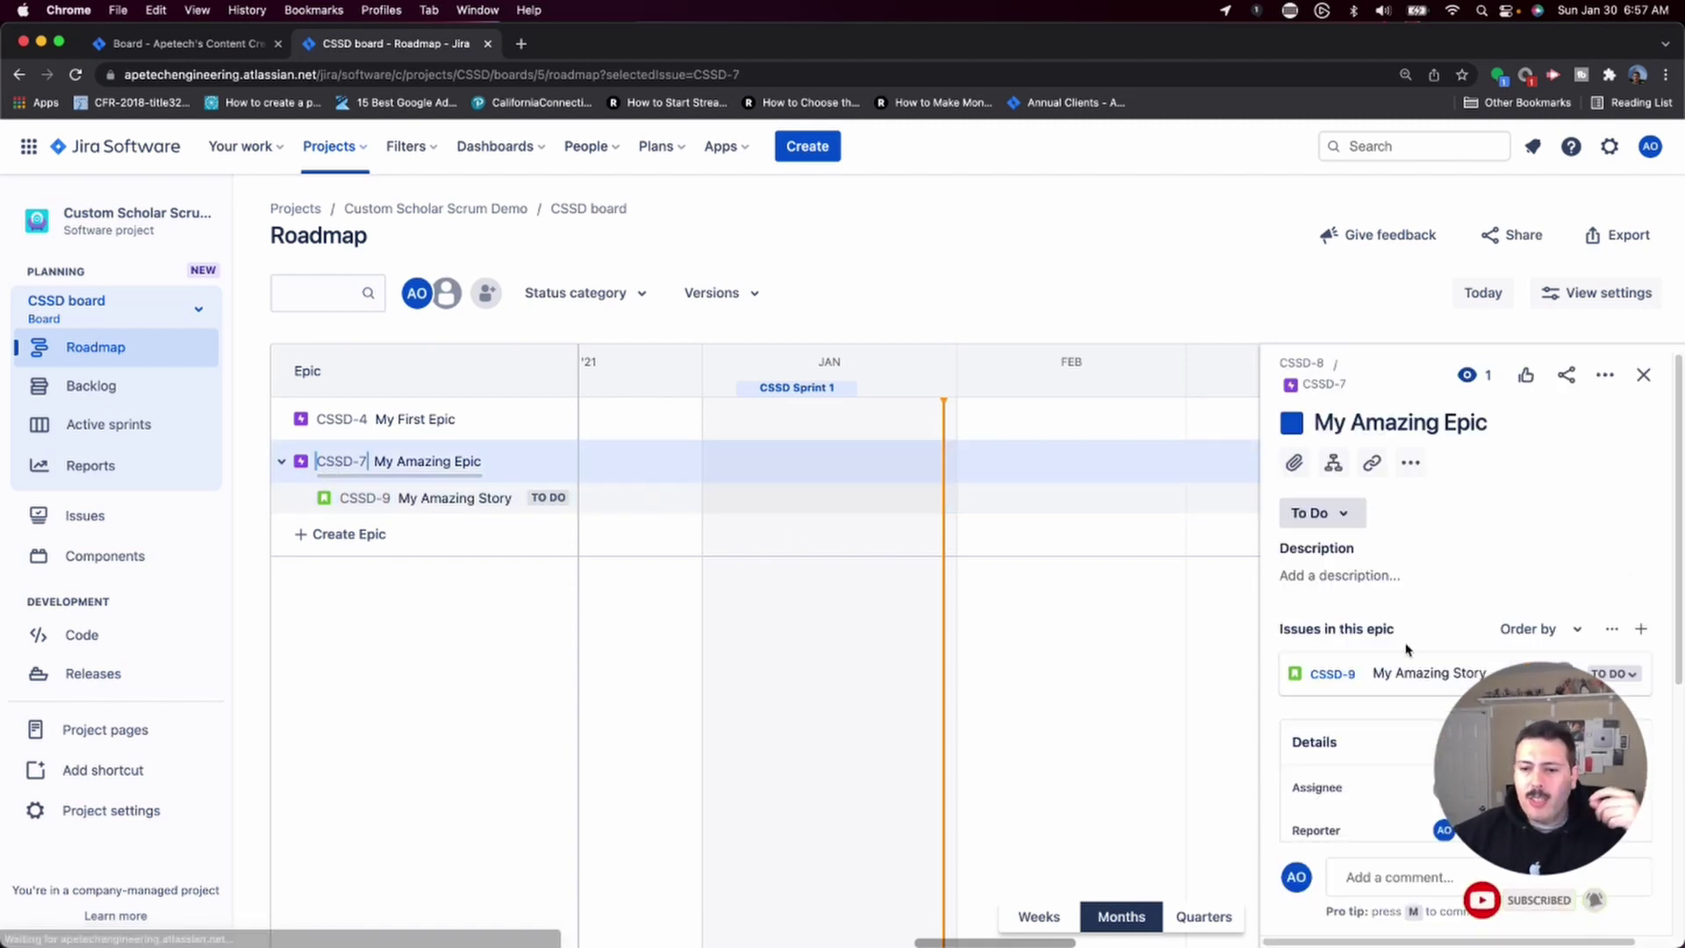
pyautogui.scroll(-2, 1399, 677)
pyautogui.scroll(-2, 1400, 682)
pyautogui.scroll(-1, 1401, 682)
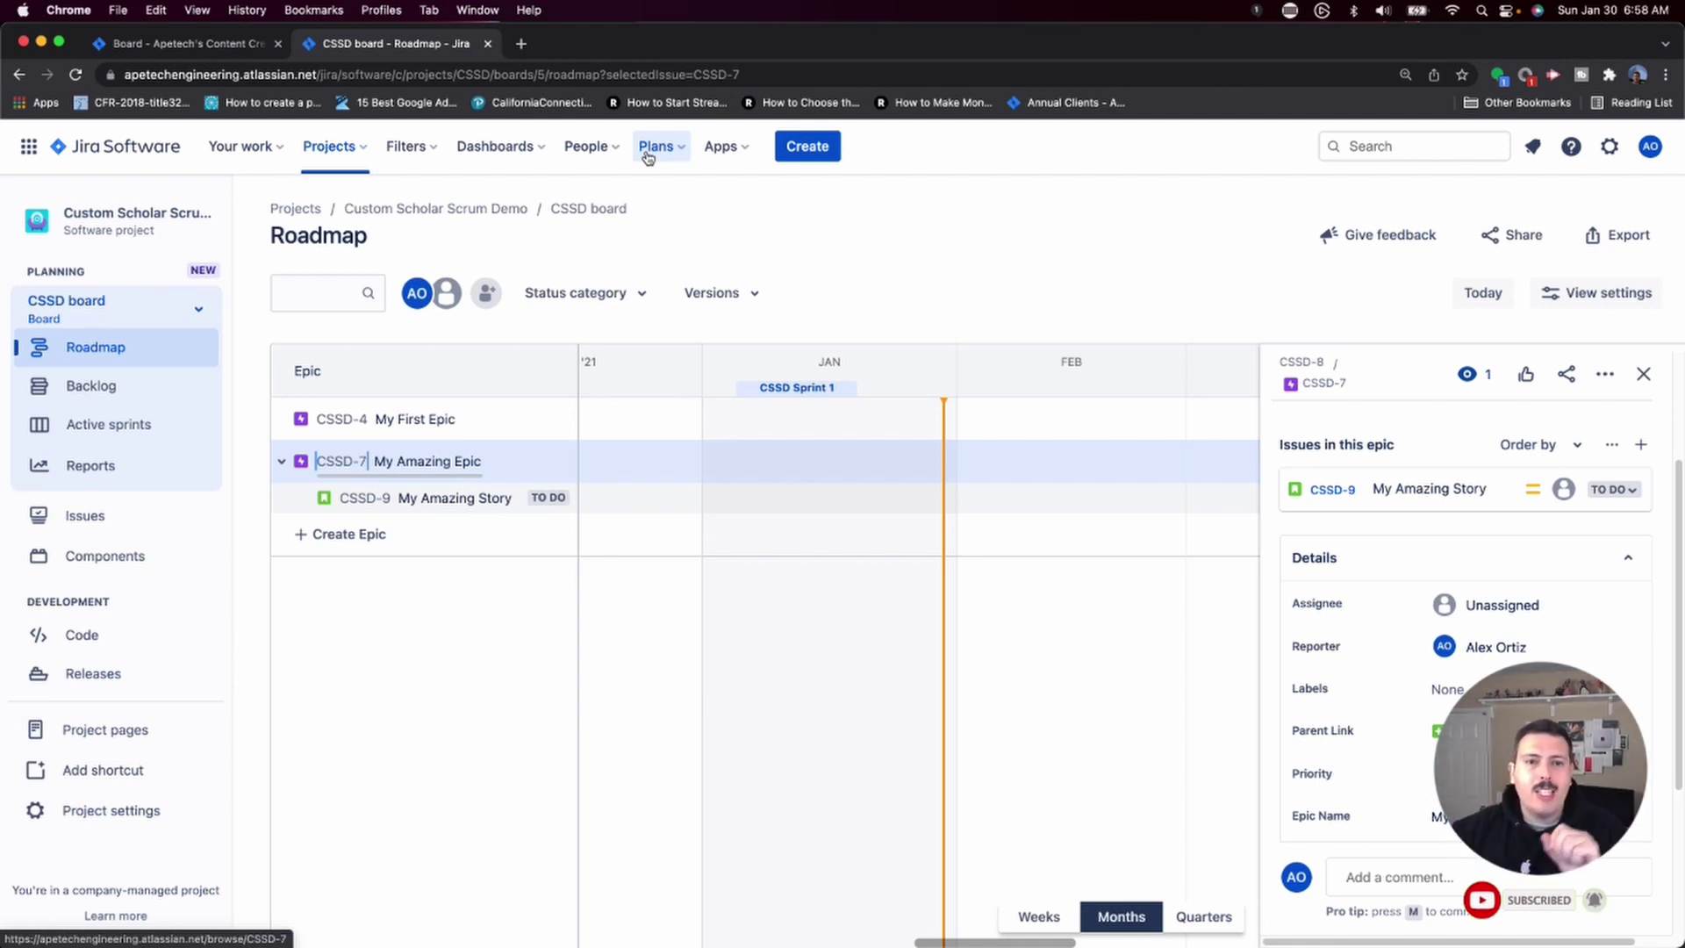
# Step: Create plan 'YouTube Demo' using the Custom Scholar Scrum Demo project as its issue source
pyautogui.click(659, 149)
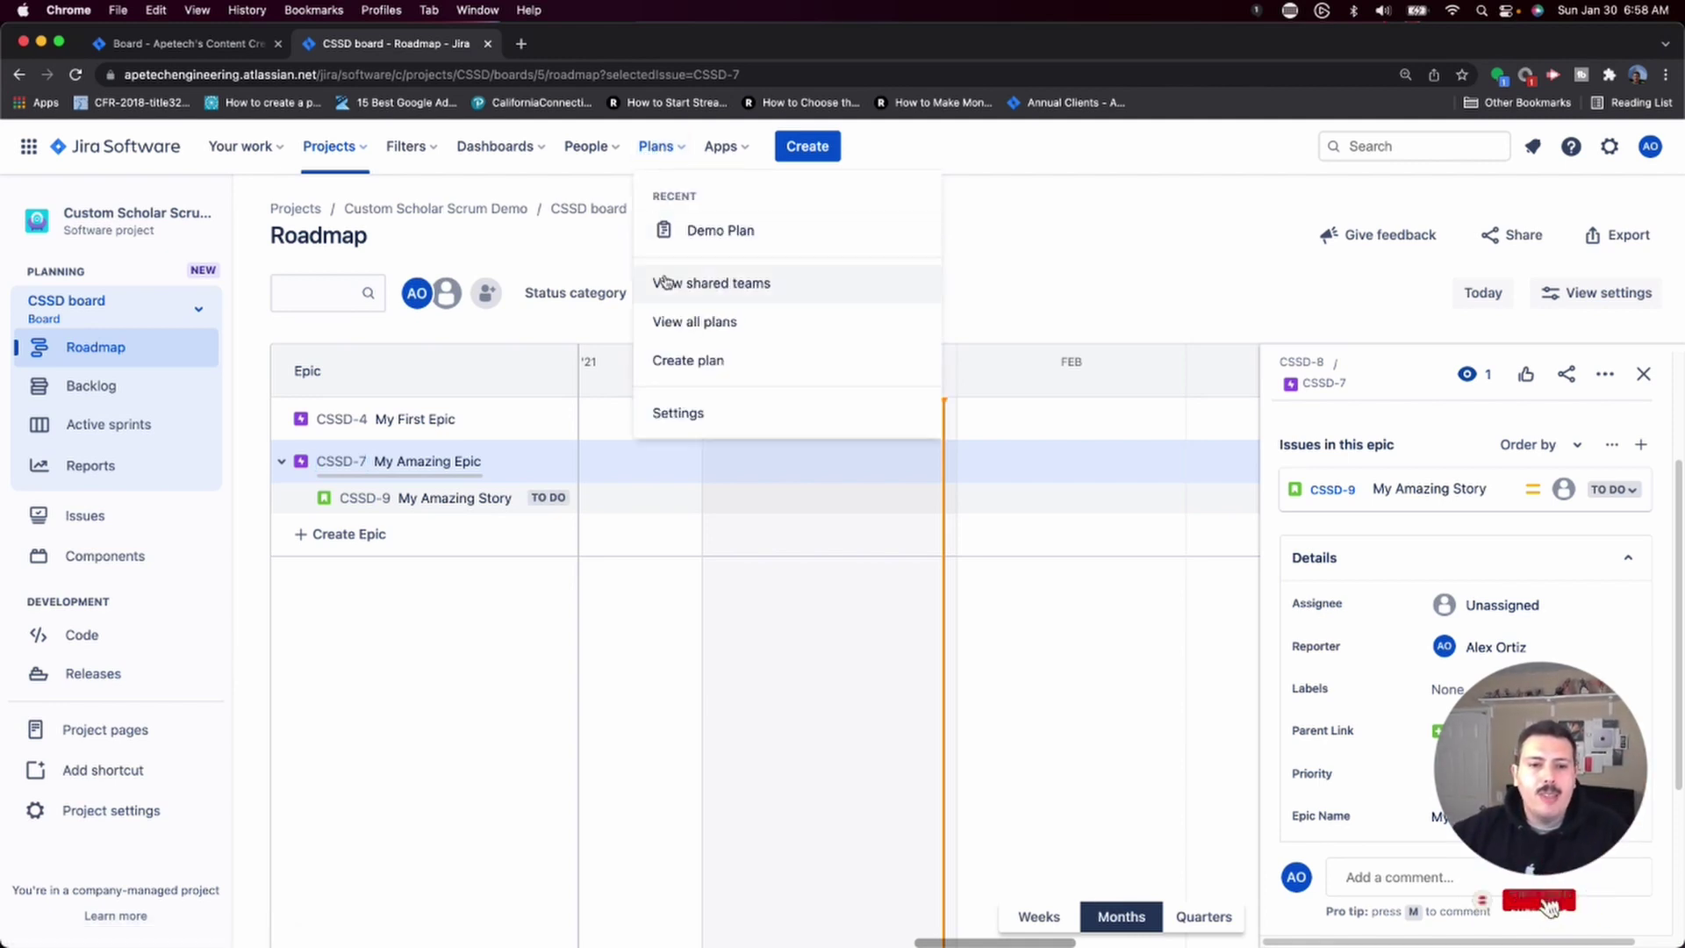
pyautogui.click(712, 359)
pyautogui.click(707, 406)
pyautogui.write('YouTube Demo')
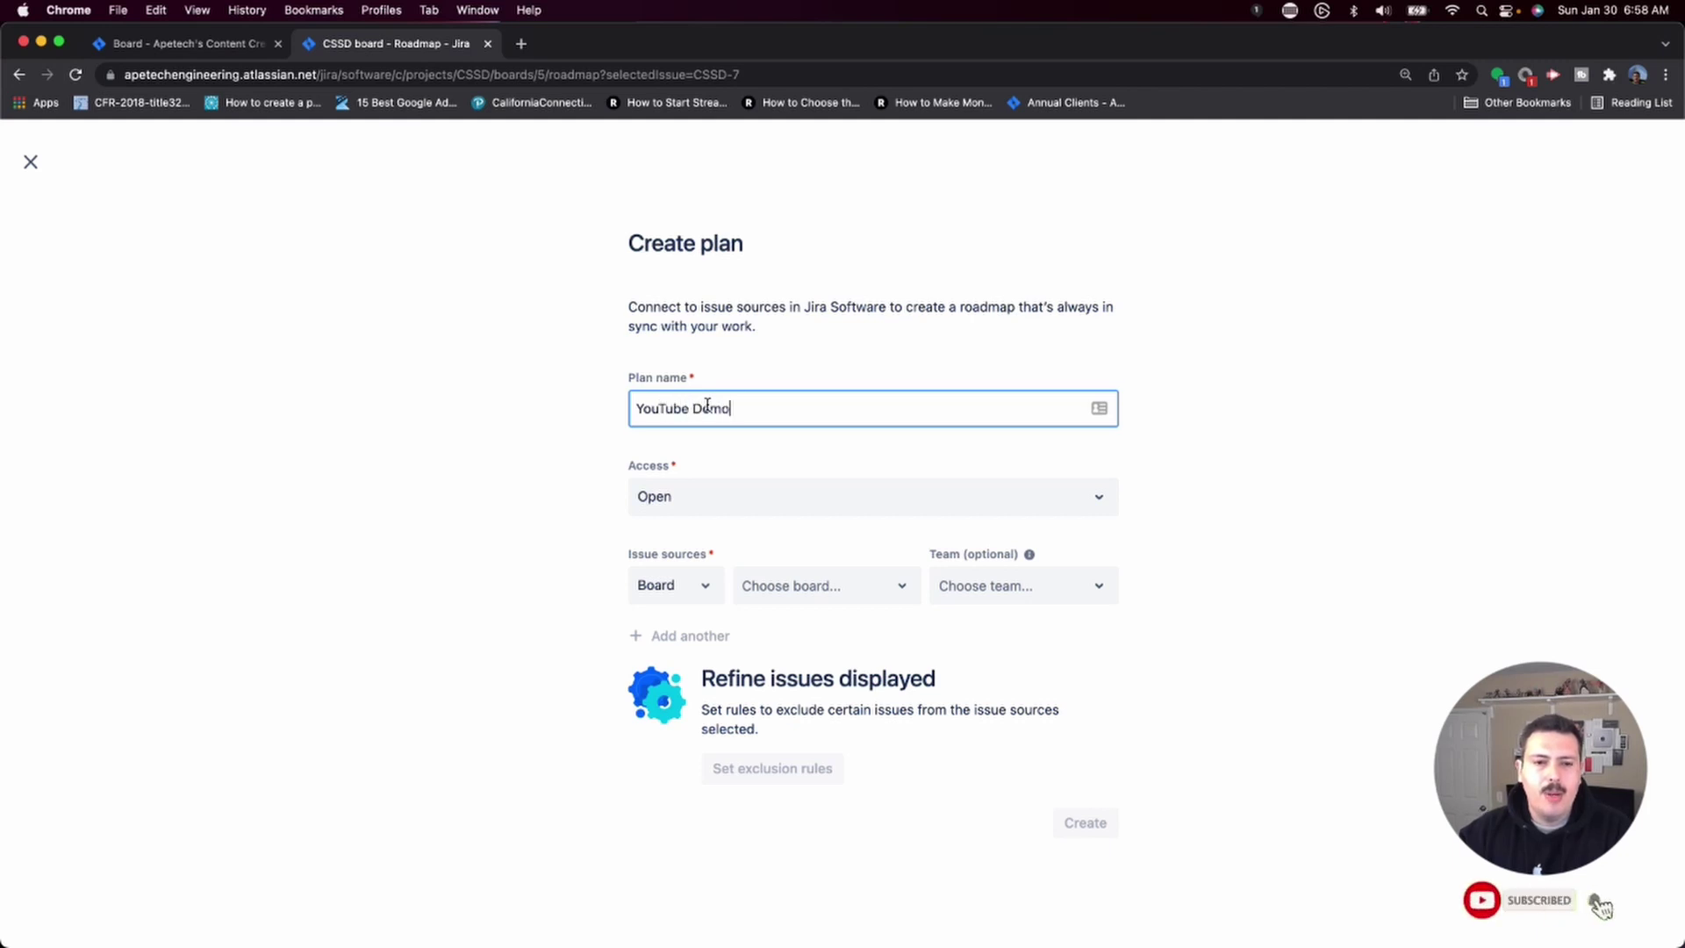
pyautogui.click(710, 588)
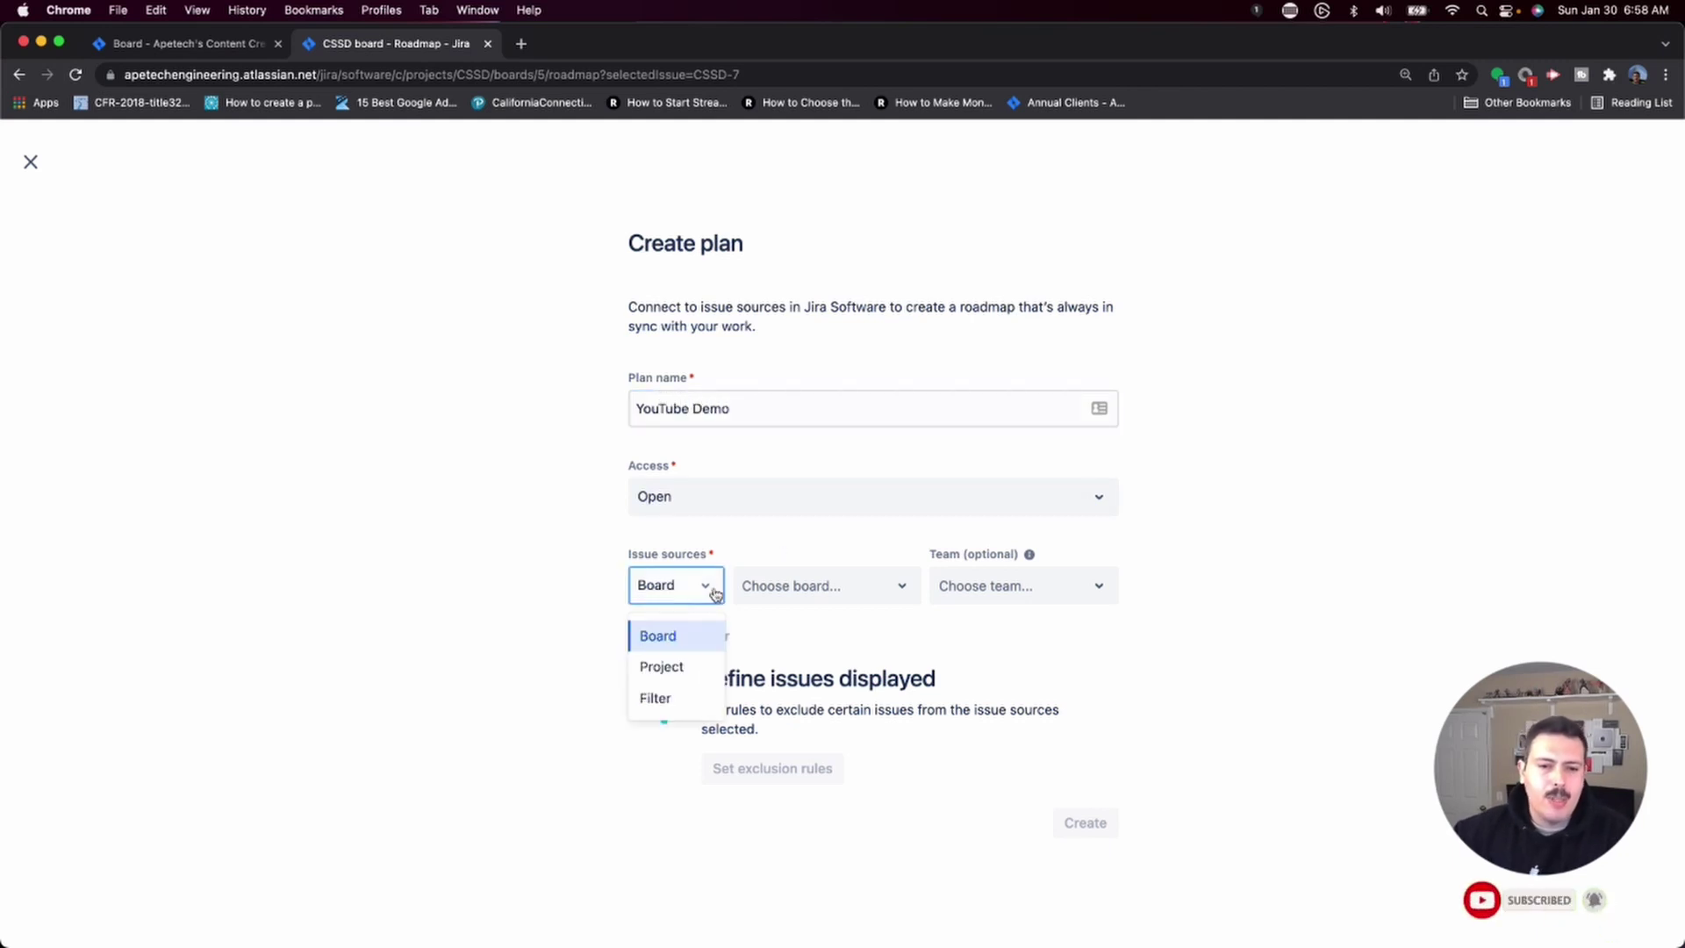
pyautogui.click(678, 671)
pyautogui.click(828, 585)
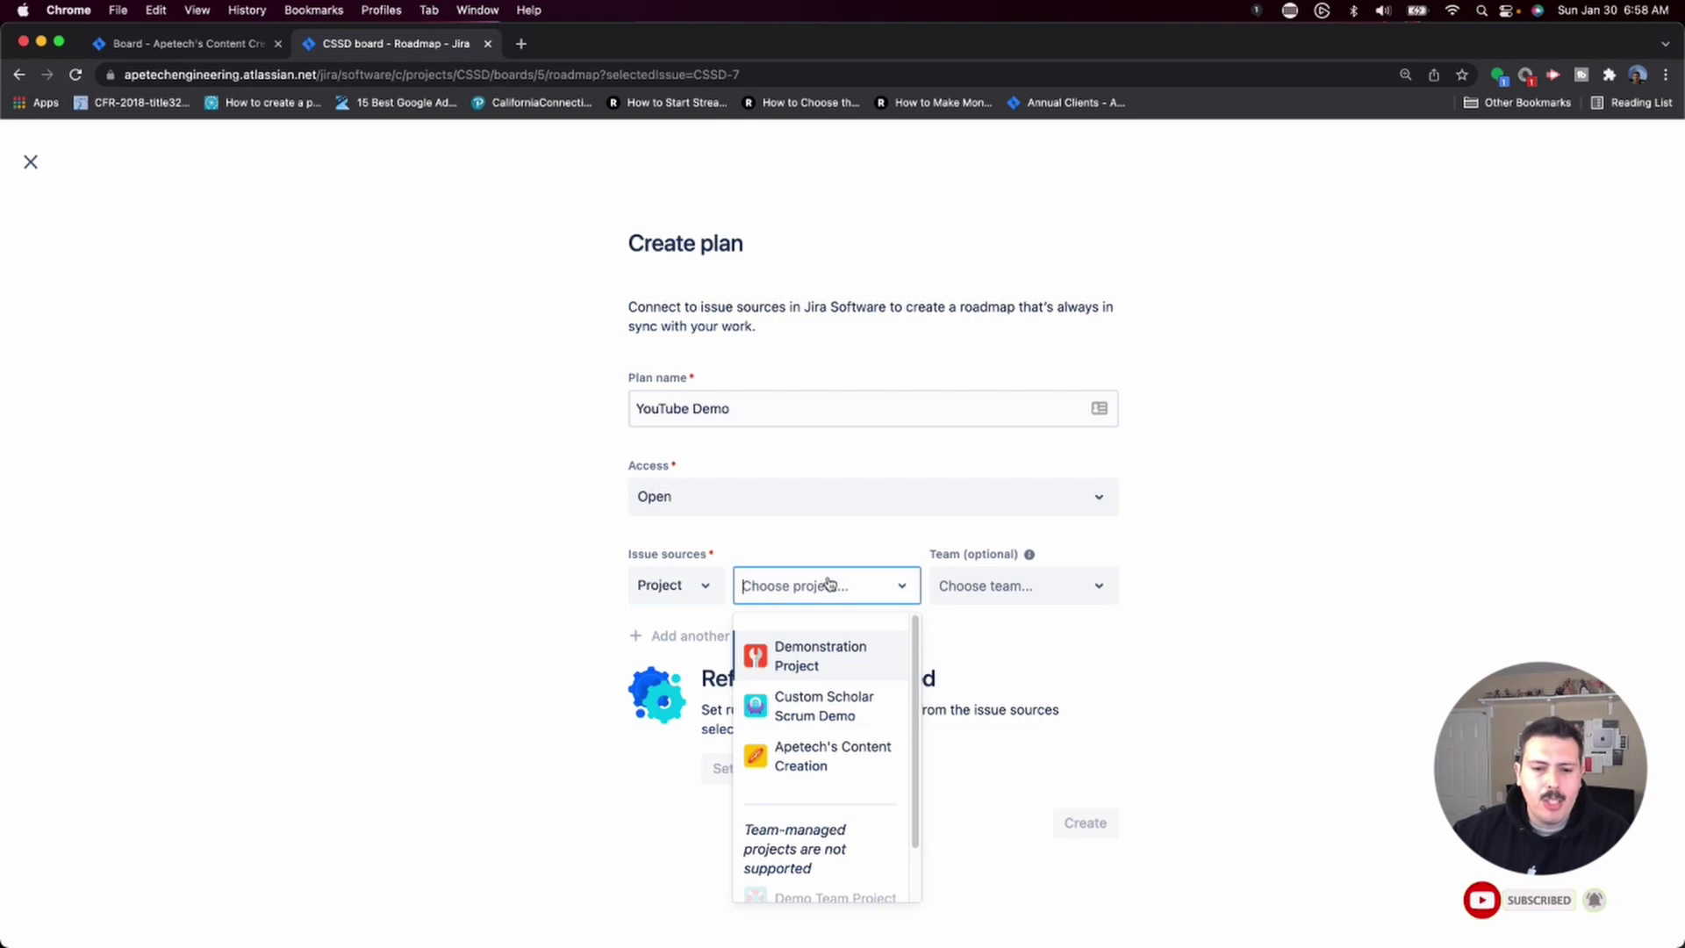
pyautogui.click(826, 728)
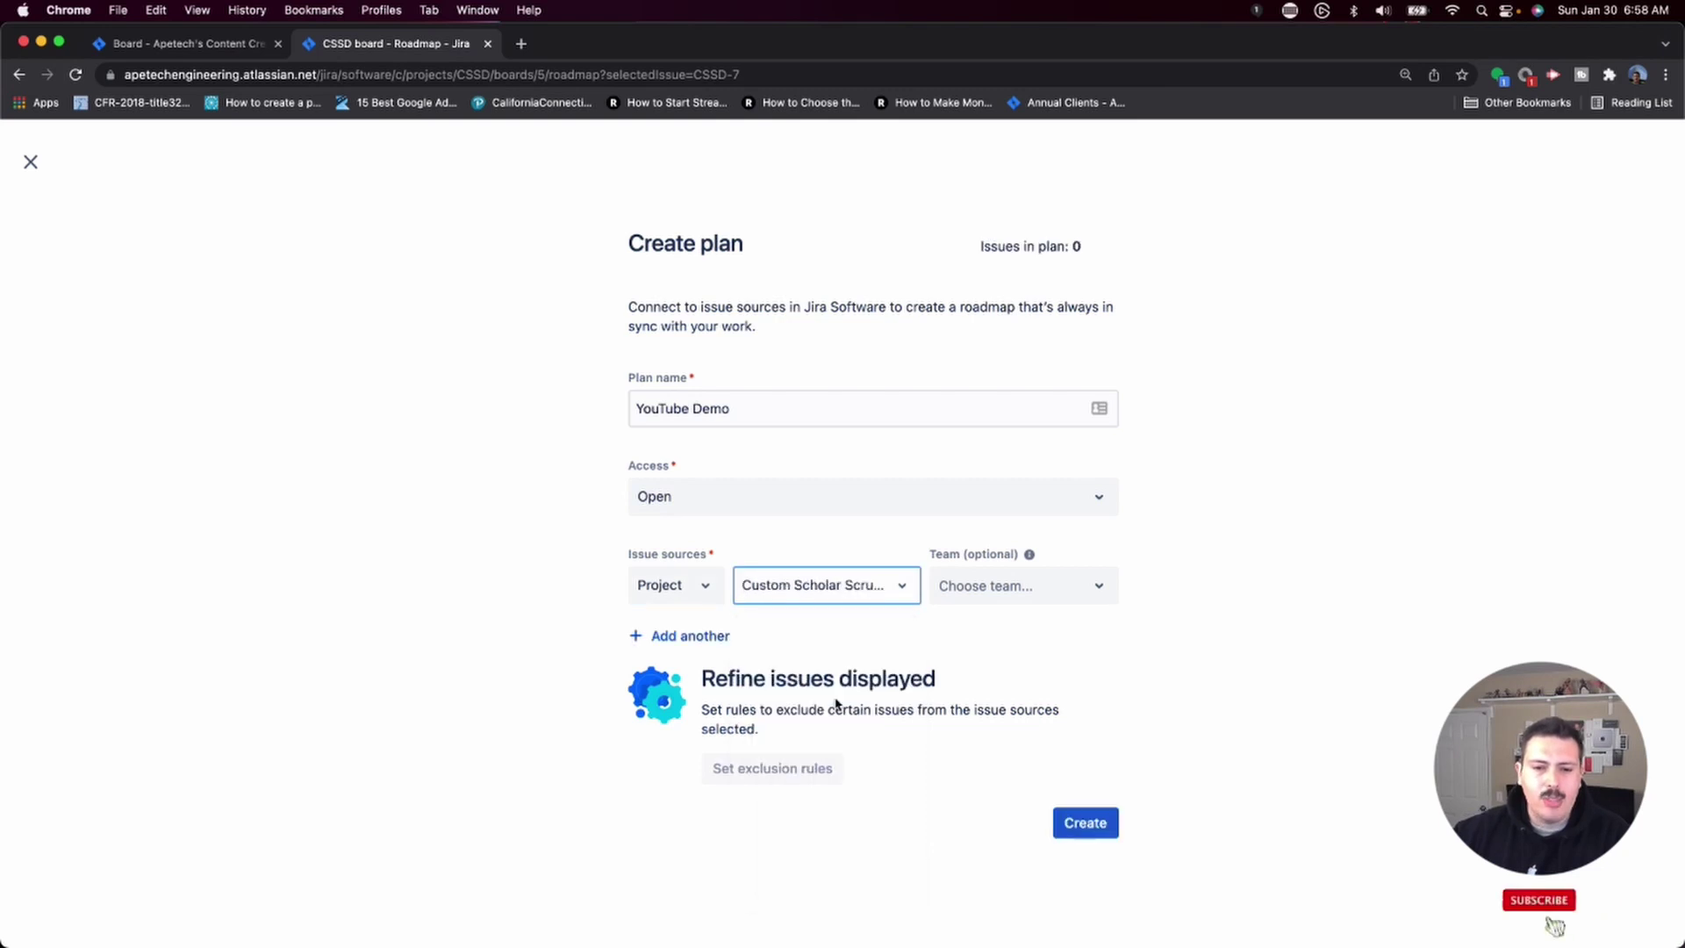
pyautogui.click(1092, 829)
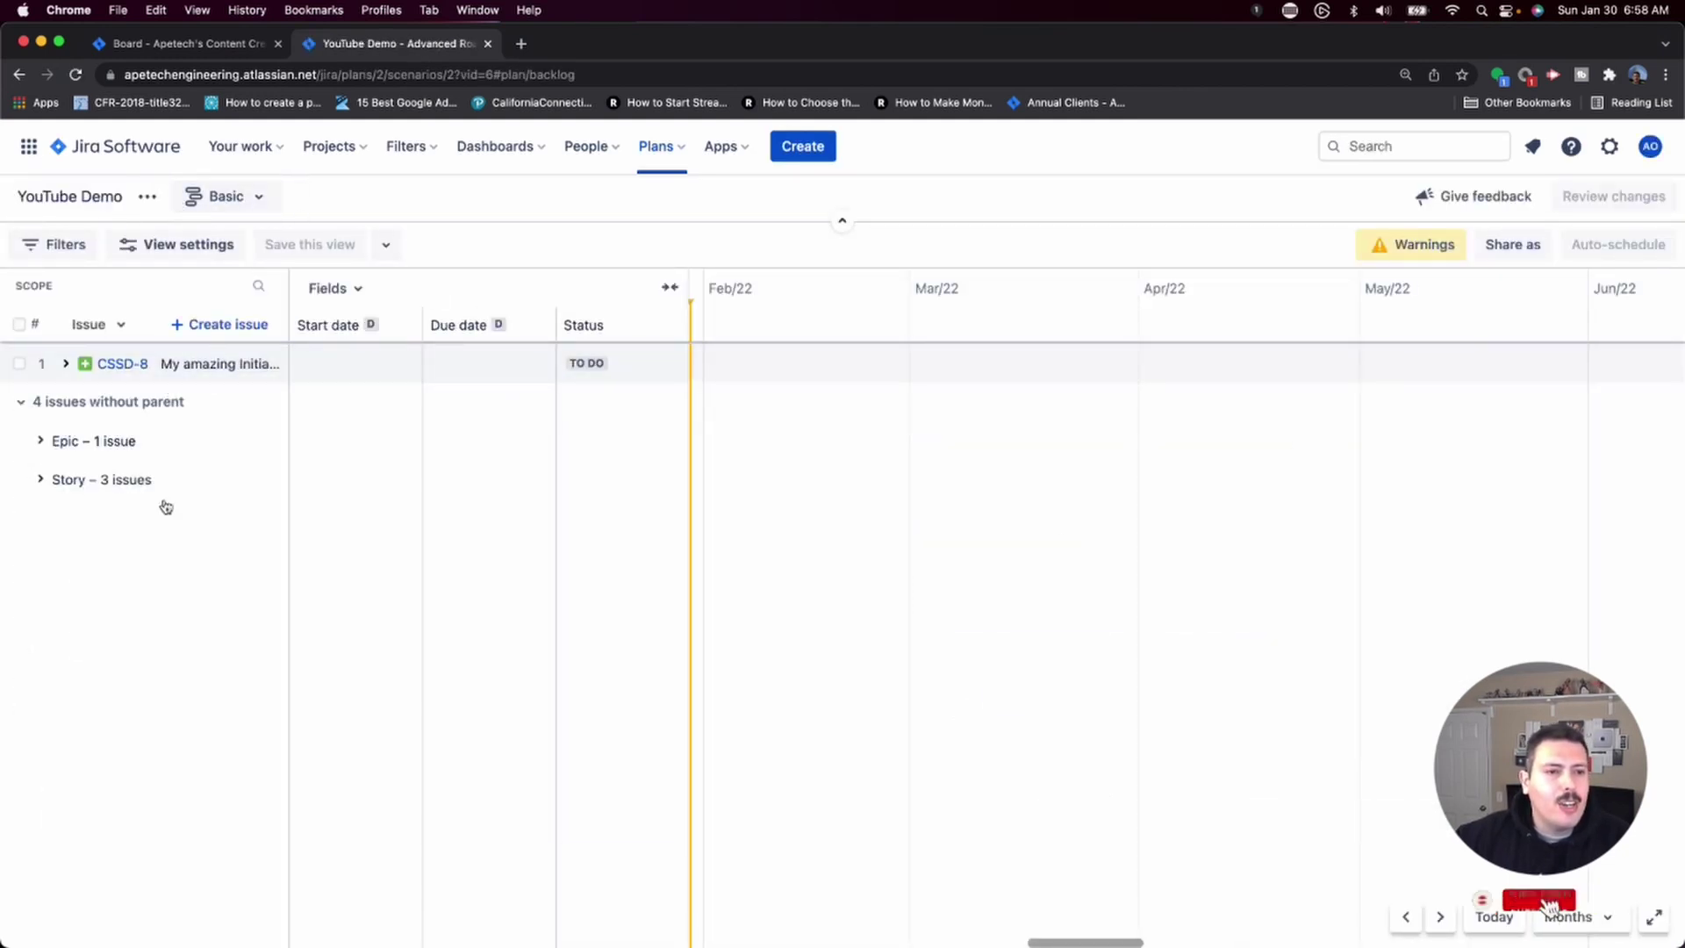
# Step: Widen the plan's Issue column and check the Initiative-to-Sub-Task hierarchy in Filters
pyautogui.moveTo(290, 401); pyautogui.dragTo(367, 408)
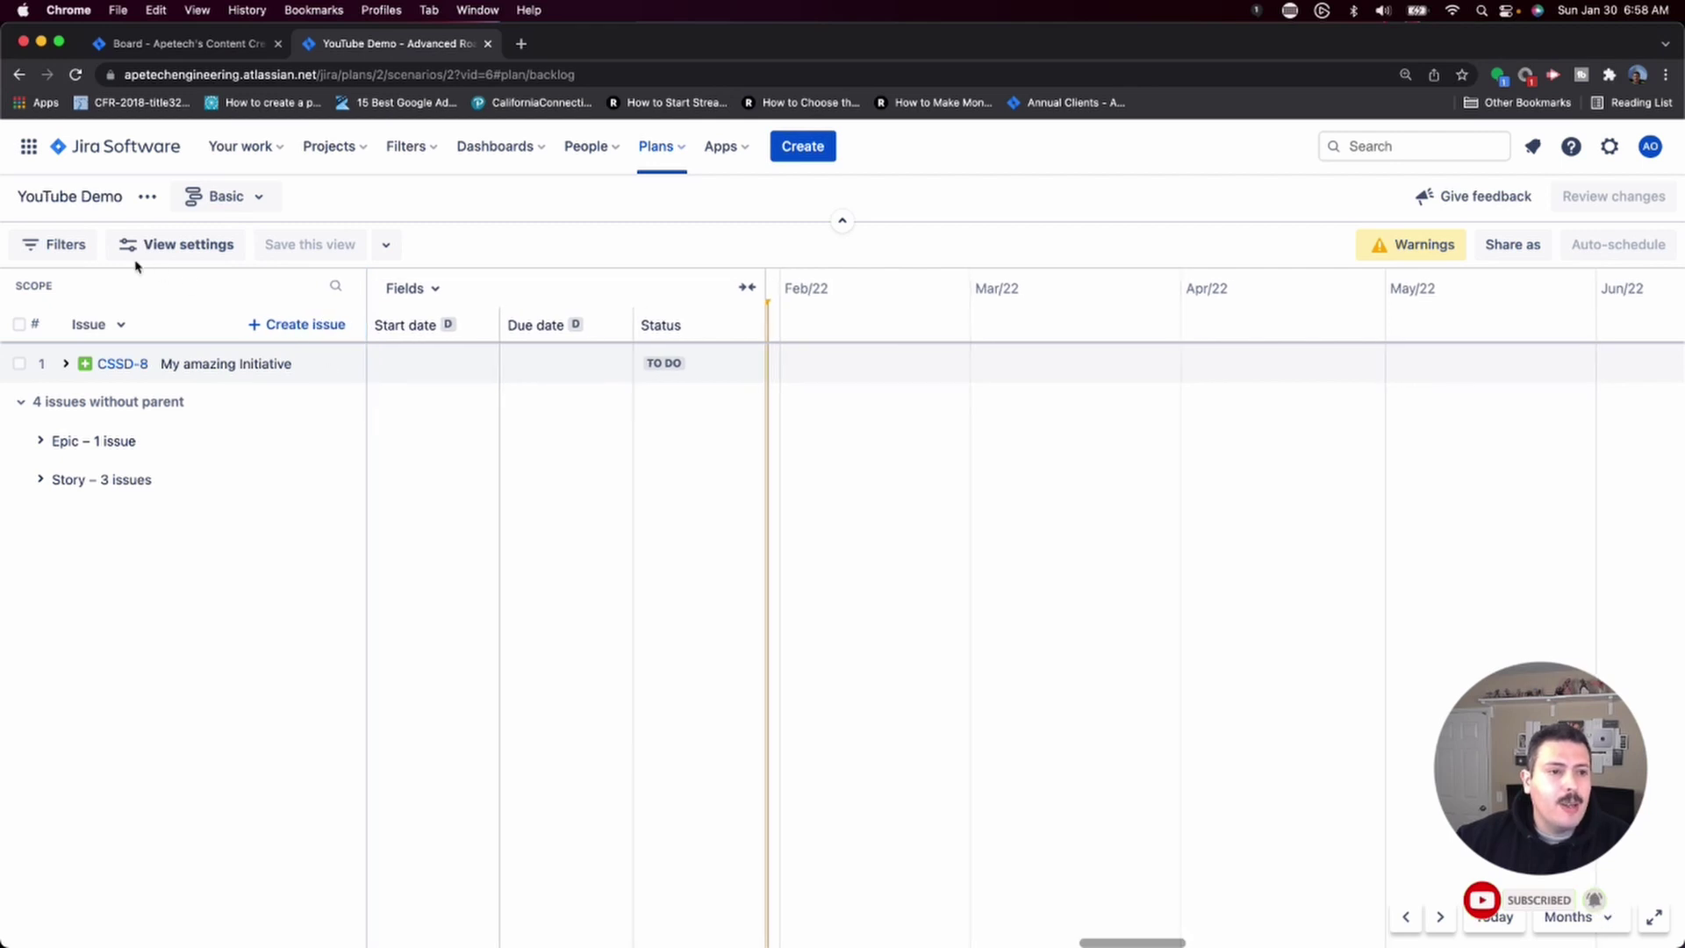
pyautogui.click(53, 251)
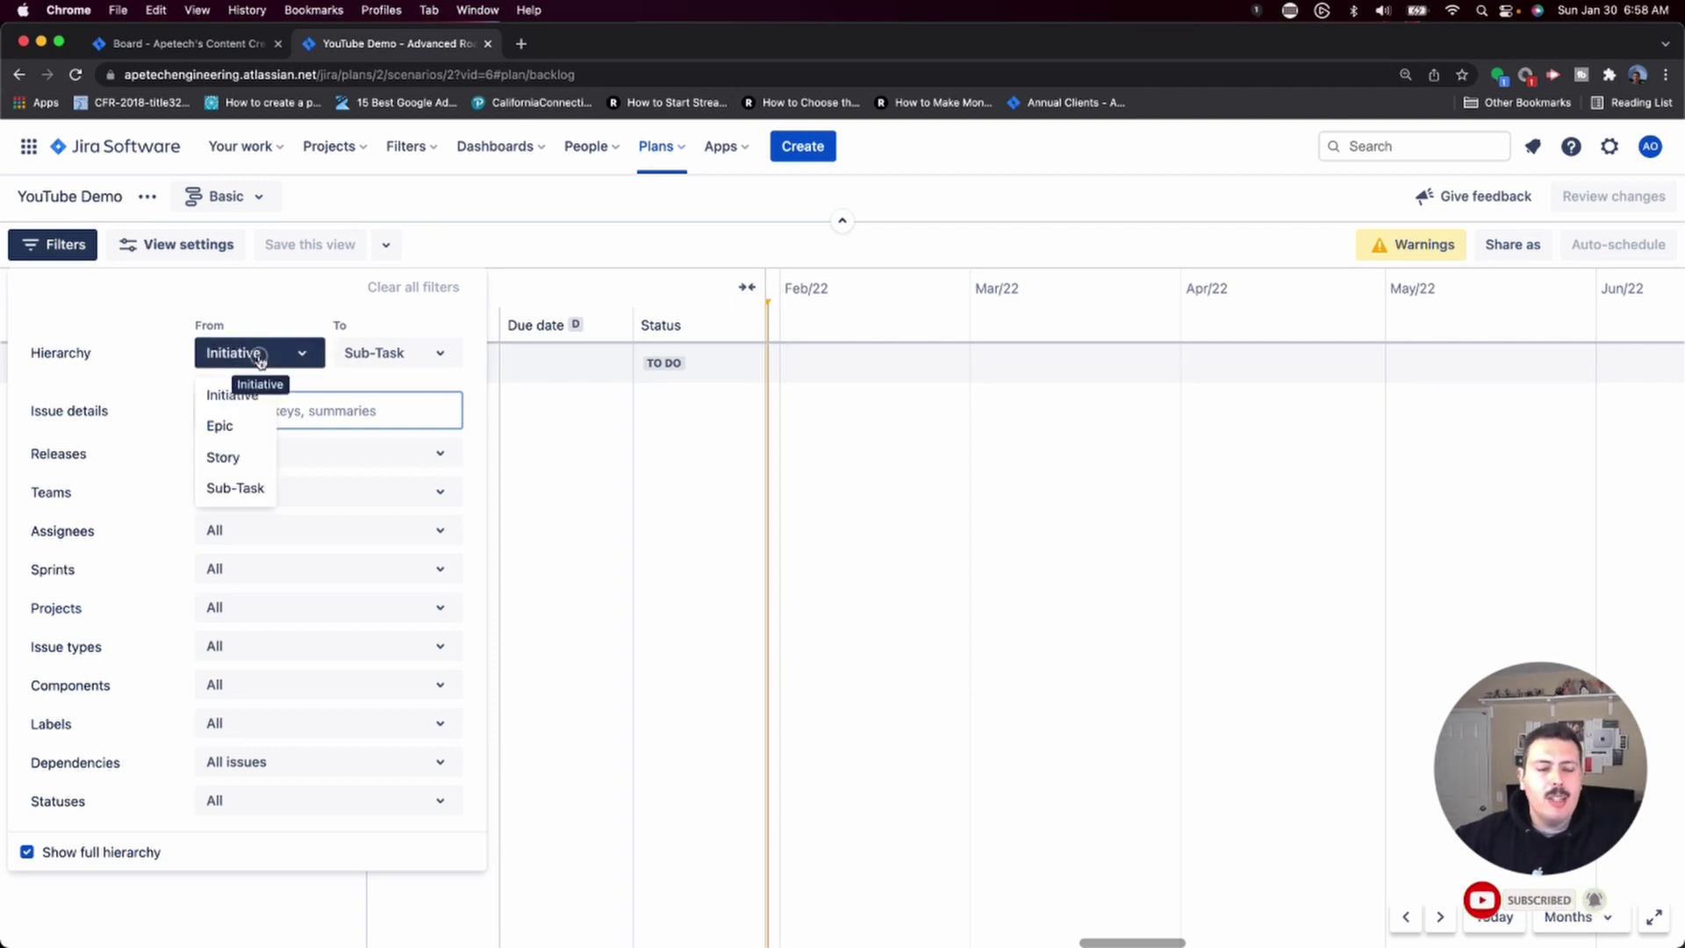
pyautogui.click(550, 243)
pyautogui.moveTo(199, 364)
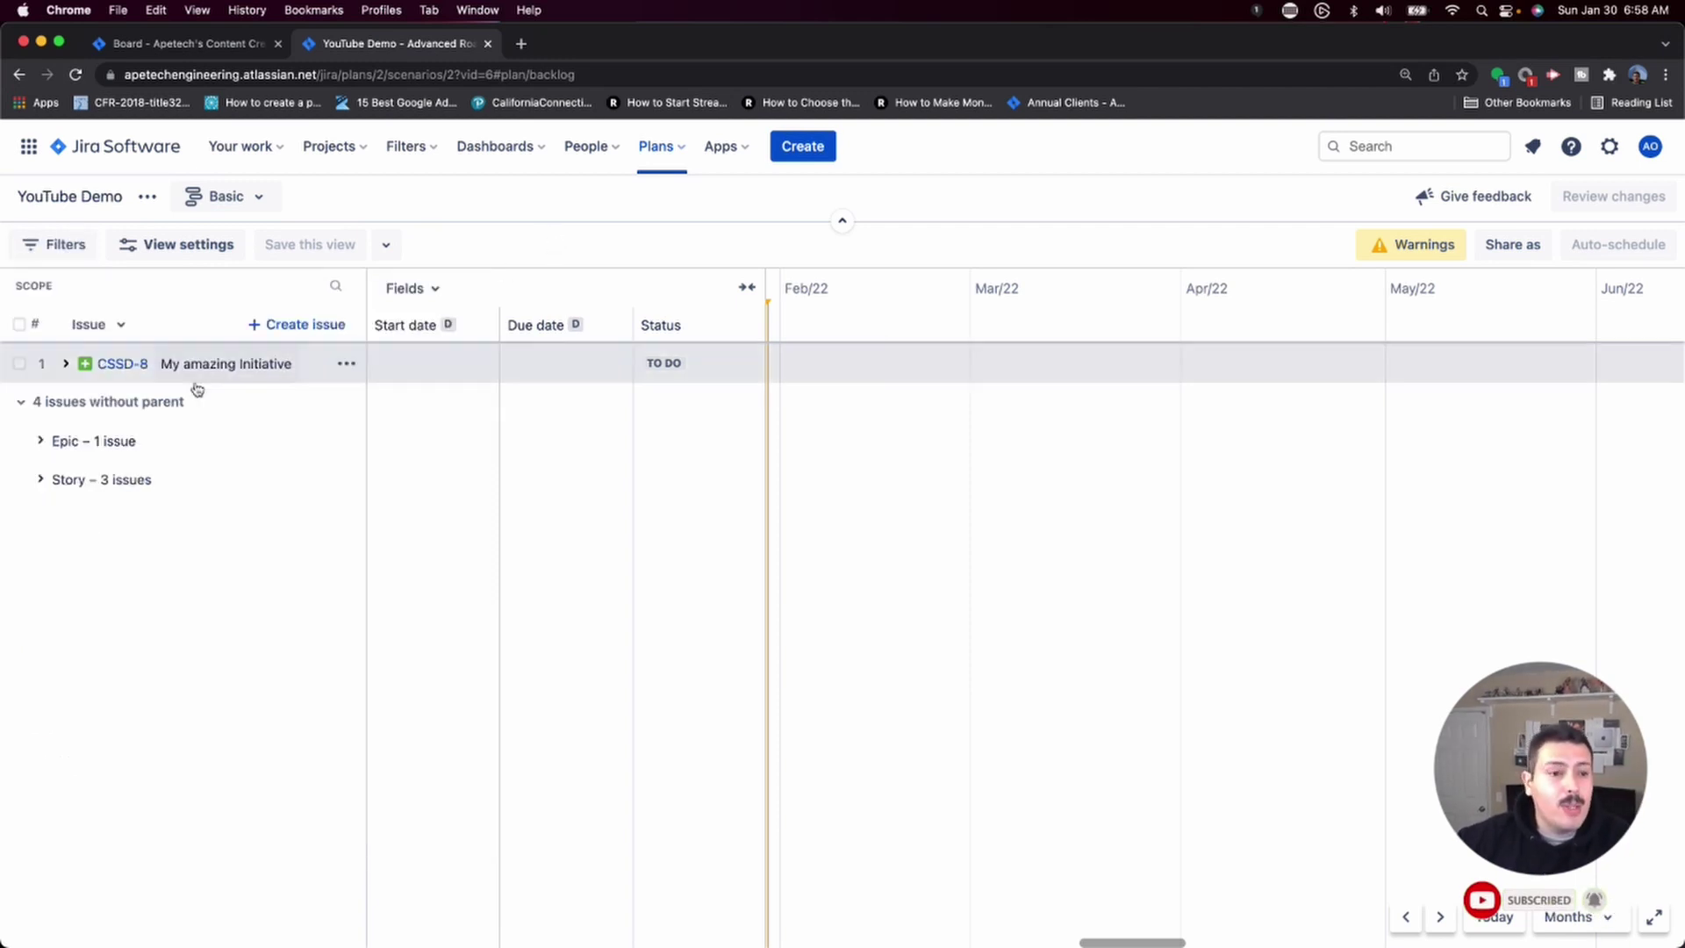
# Step: Expand CSSD-8, CSSD-7 and CSSD-9 to reveal subtask CSSD-10
pyautogui.click(64, 364)
pyautogui.click(89, 401)
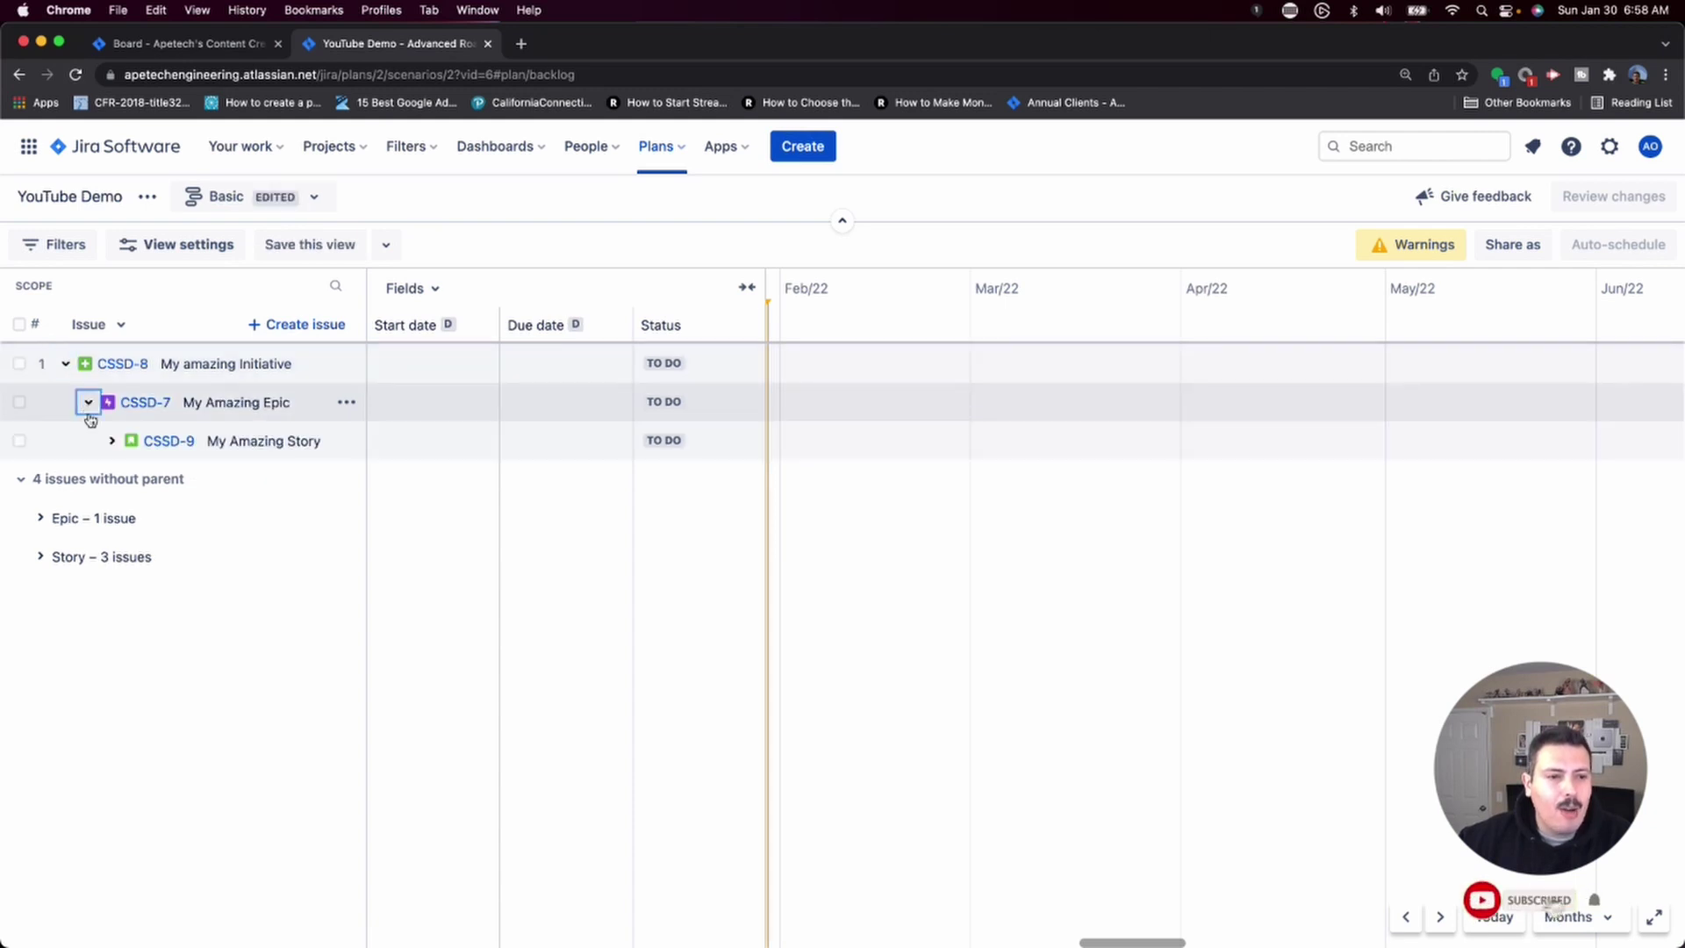
pyautogui.click(111, 441)
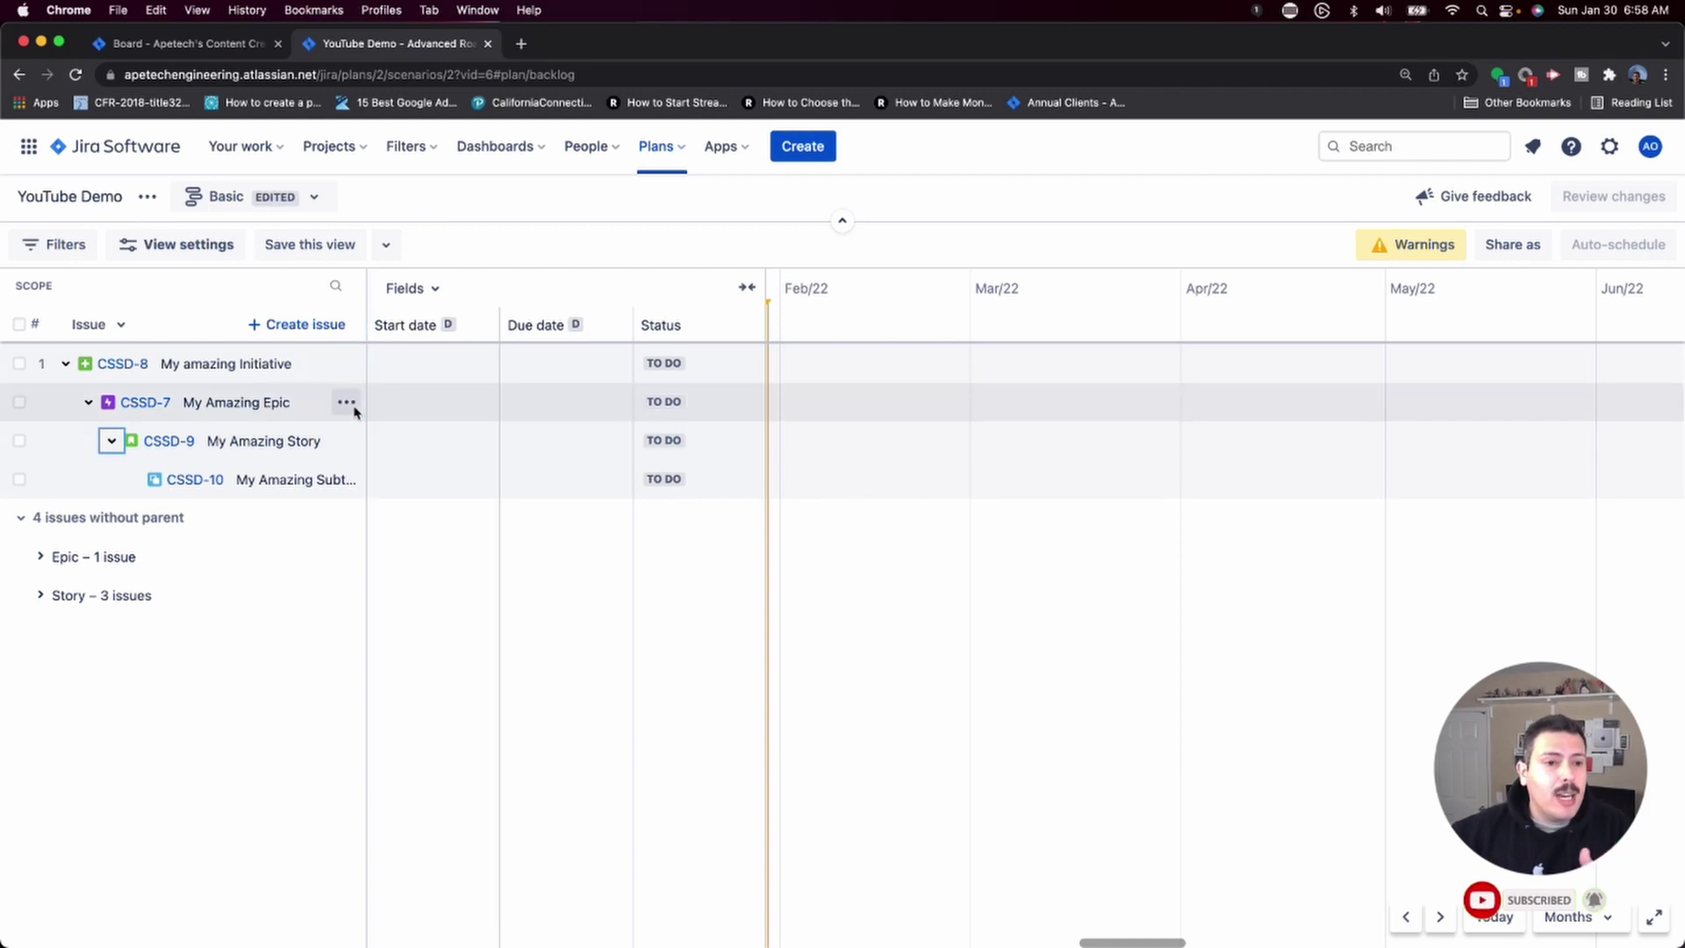
# Step: Add epic 'My Second Epic' under initiative CSSD-8, then collapse My Amazing Epic
pyautogui.moveTo(237, 363)
pyautogui.click(344, 369)
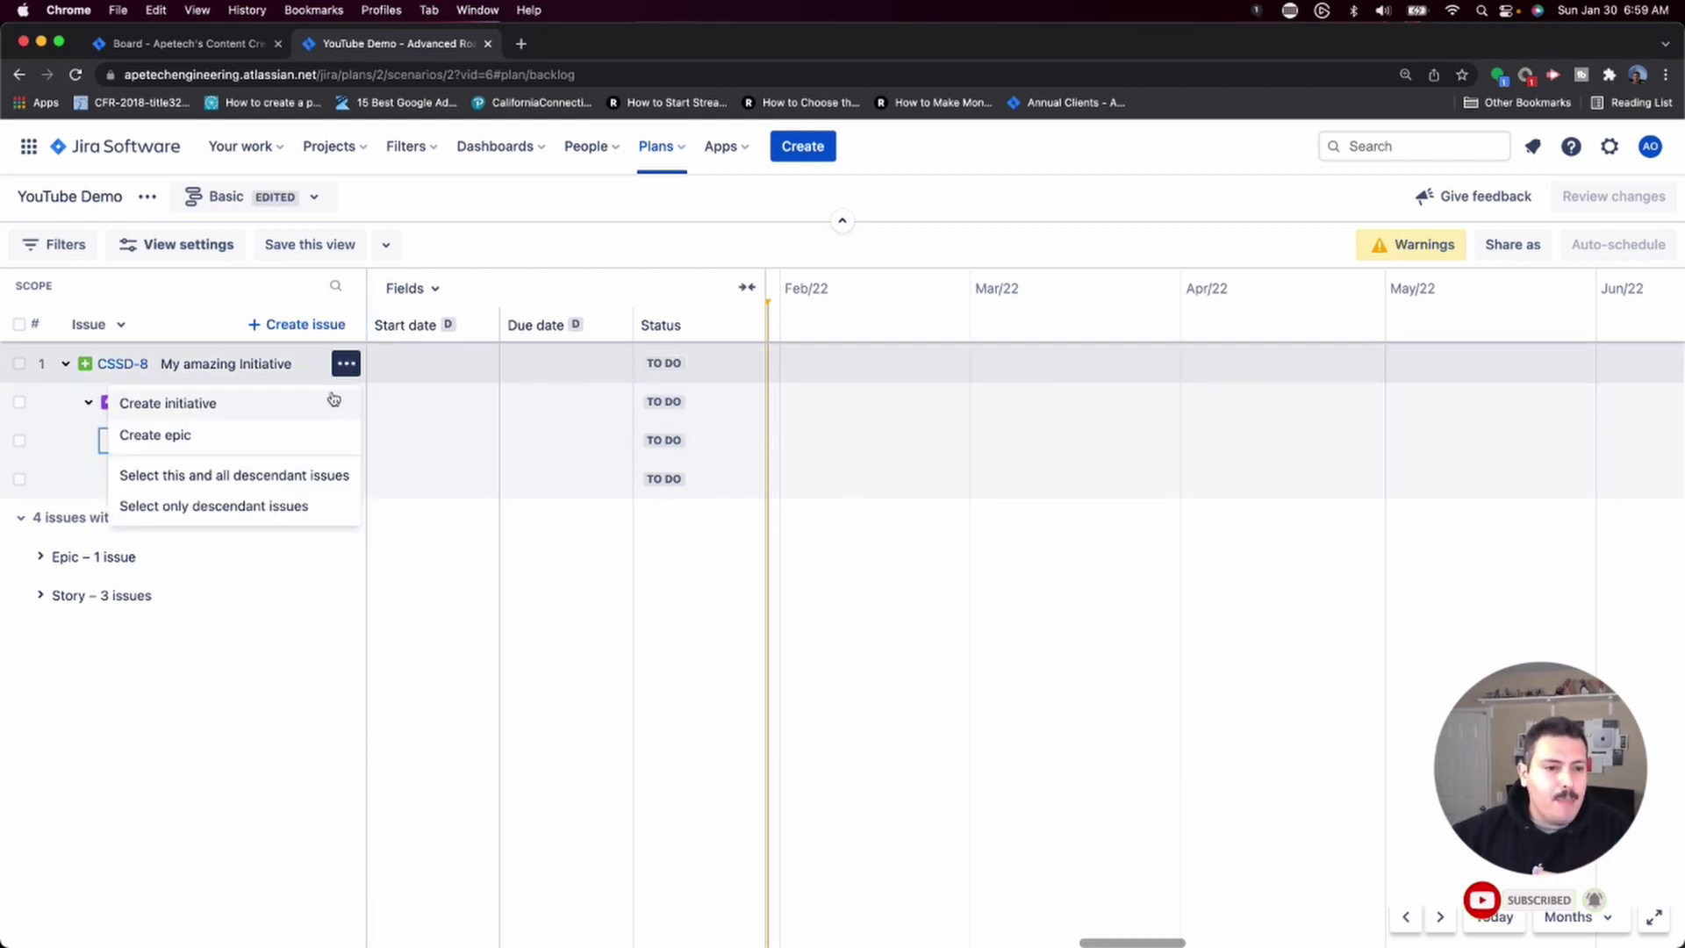
pyautogui.click(280, 432)
pyautogui.write('My Second Epic')
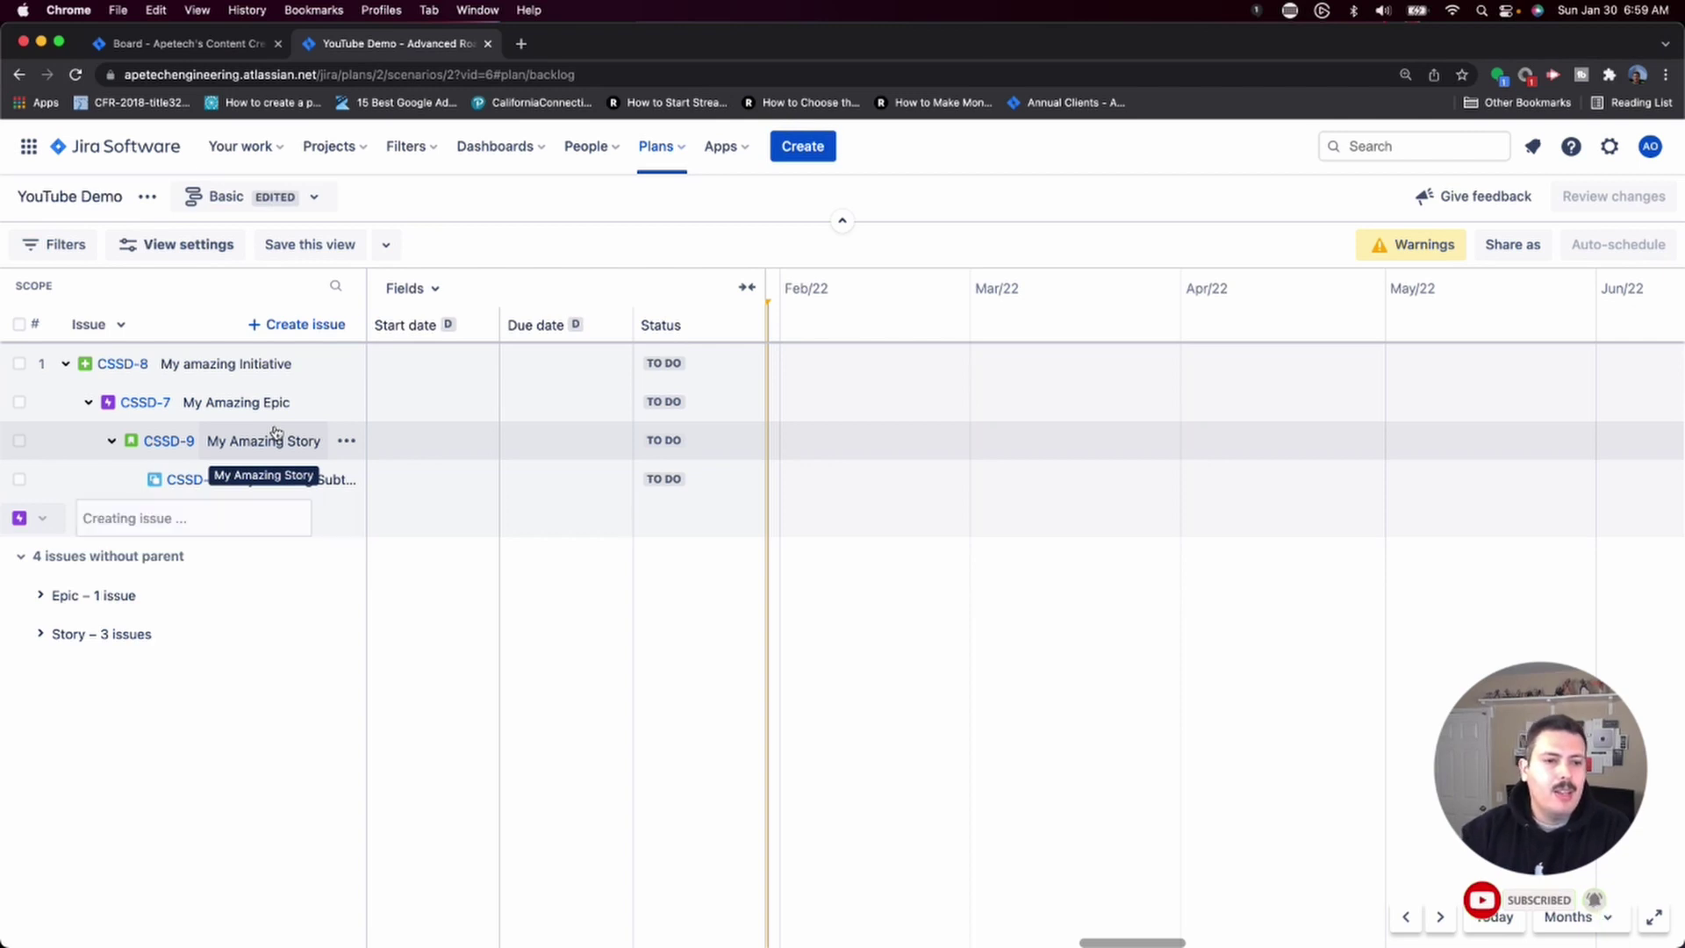
pyautogui.click(88, 403)
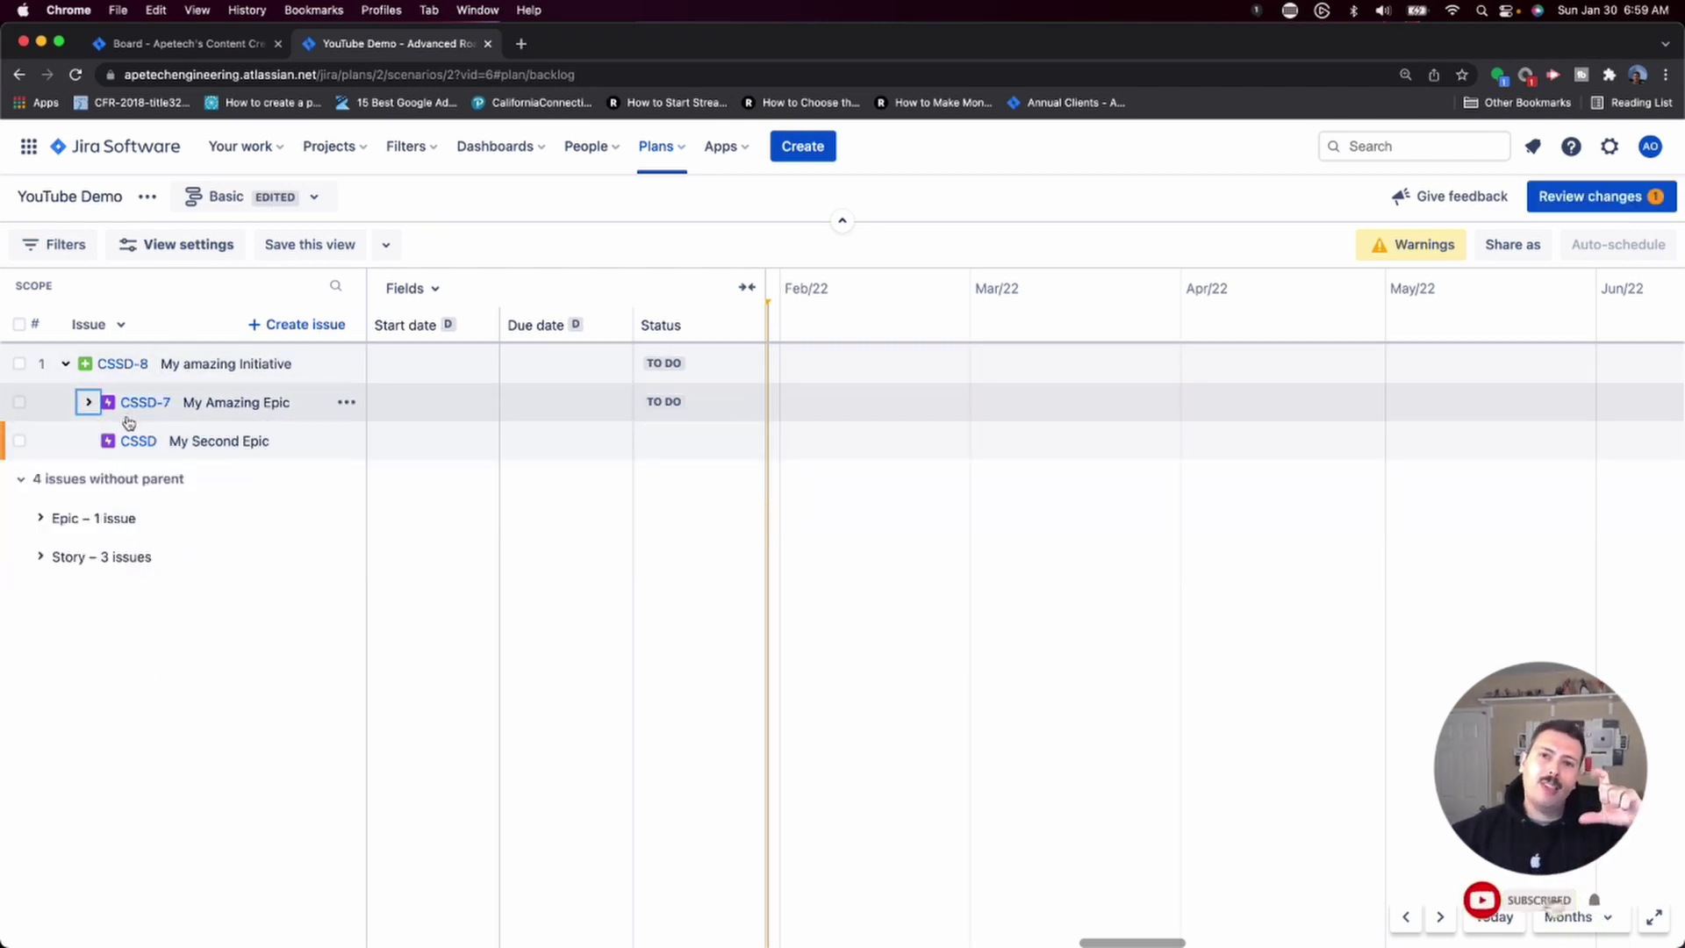